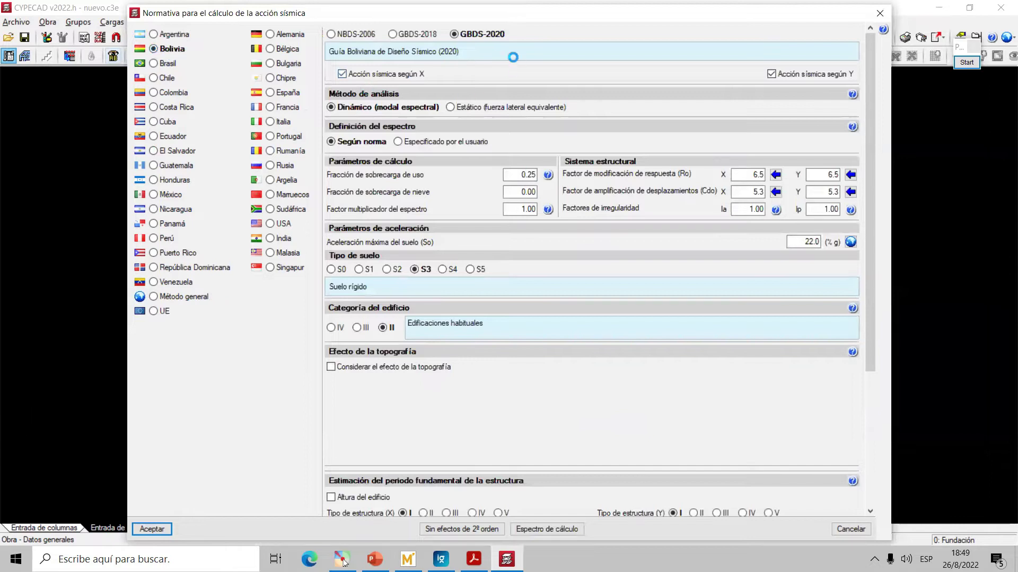
- Mark the GBDS-2020 standard option with a green rectangle, and end the screen annotation
click(962, 62)
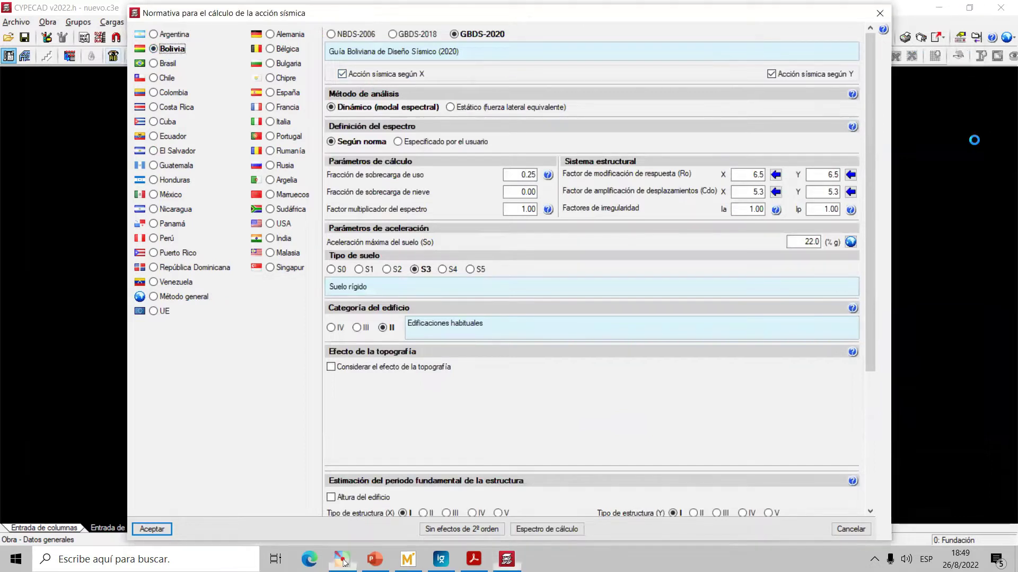
drag(439, 20, 529, 47)
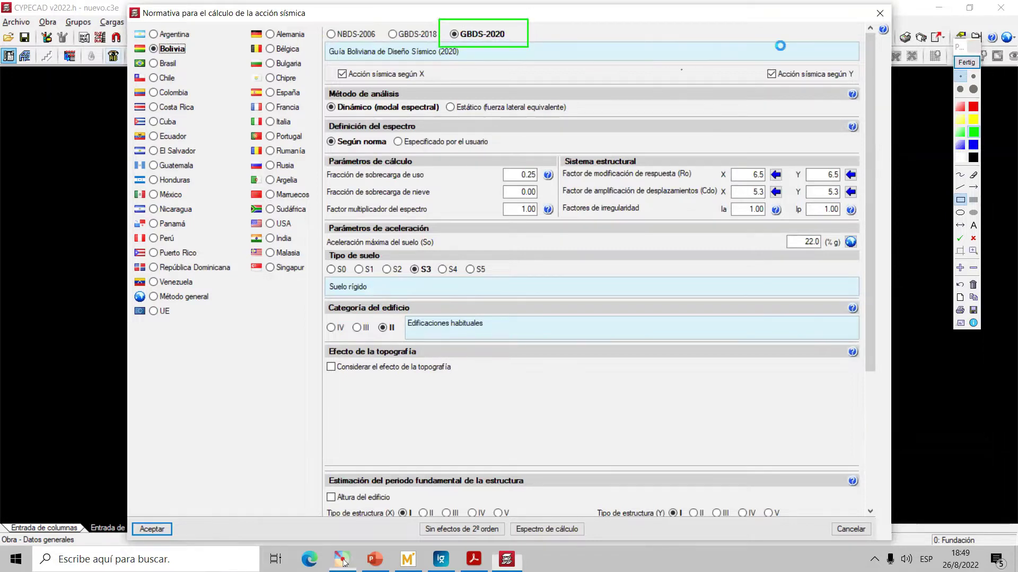
click(966, 62)
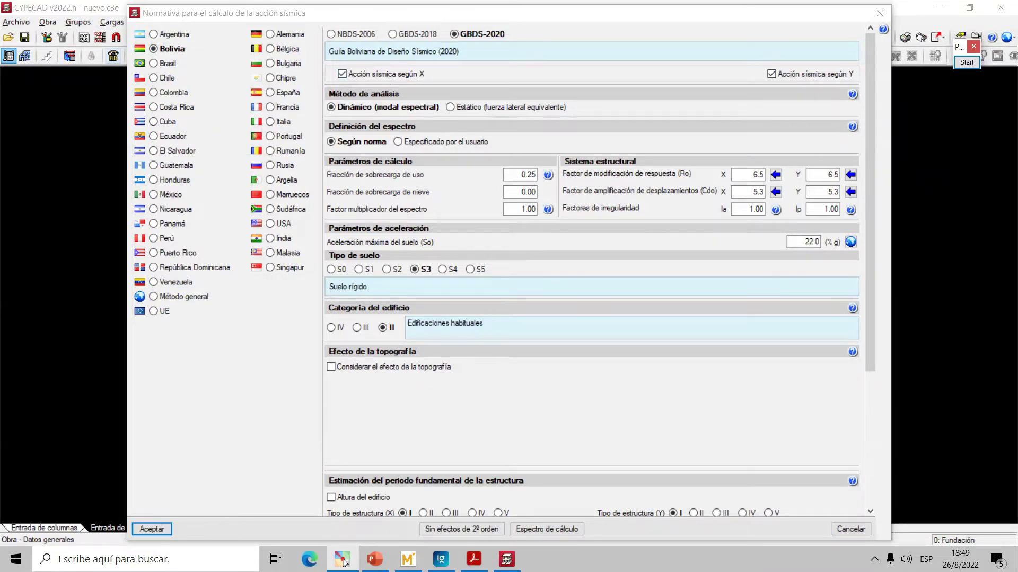
- Switch to the CURSO DE CYPECAD presentation in PowerPoint and show slide 70, ACCION SISMICA
click(375, 559)
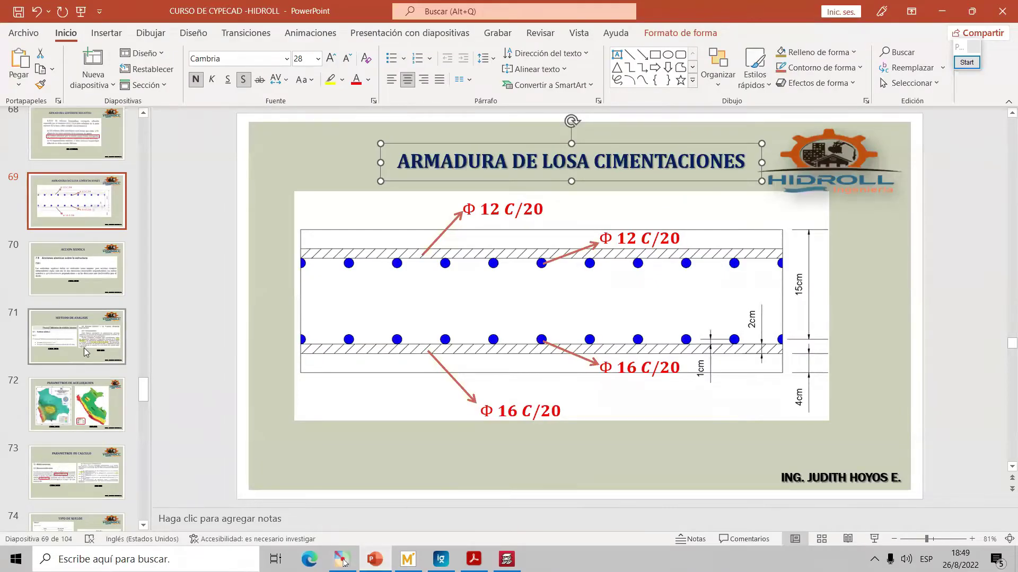
scroll(84, 352, up, 1)
click(77, 300)
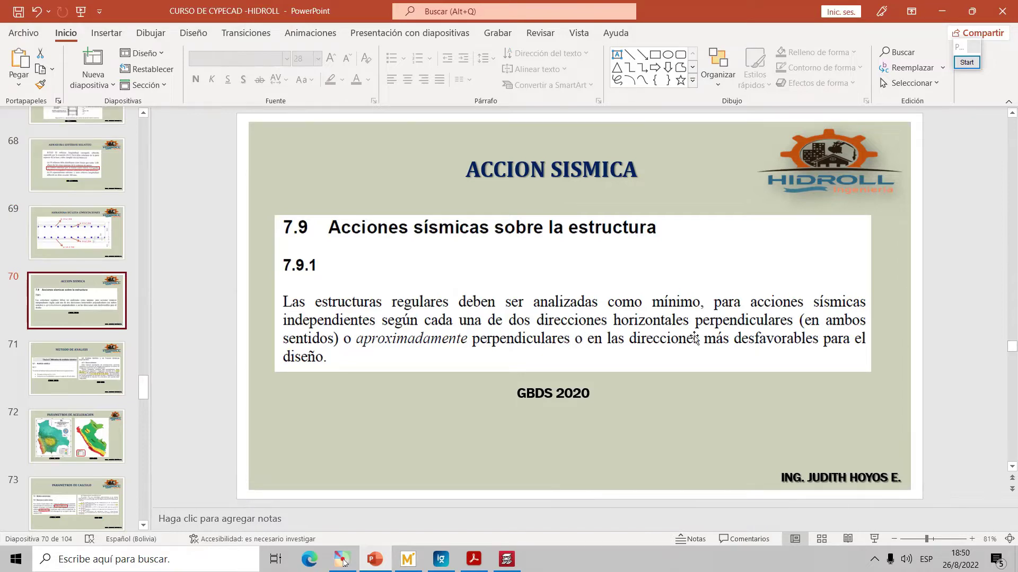
- Box the words "(en ambos sentidos)" in section 7.9.1 with red rectangles, and end the screen annotation
click(966, 68)
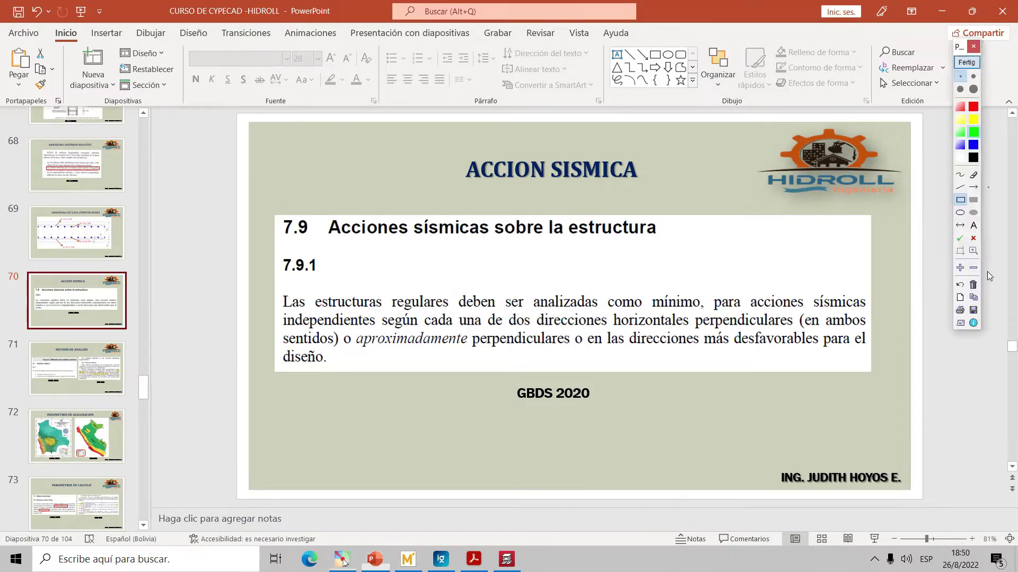
click(973, 106)
drag(796, 311, 868, 334)
drag(274, 329, 342, 349)
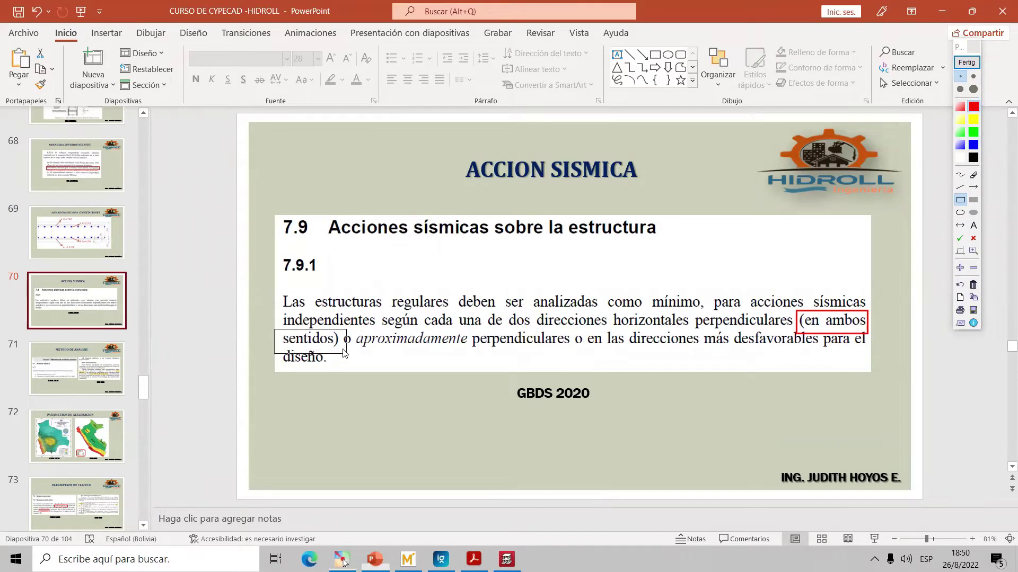
click(966, 62)
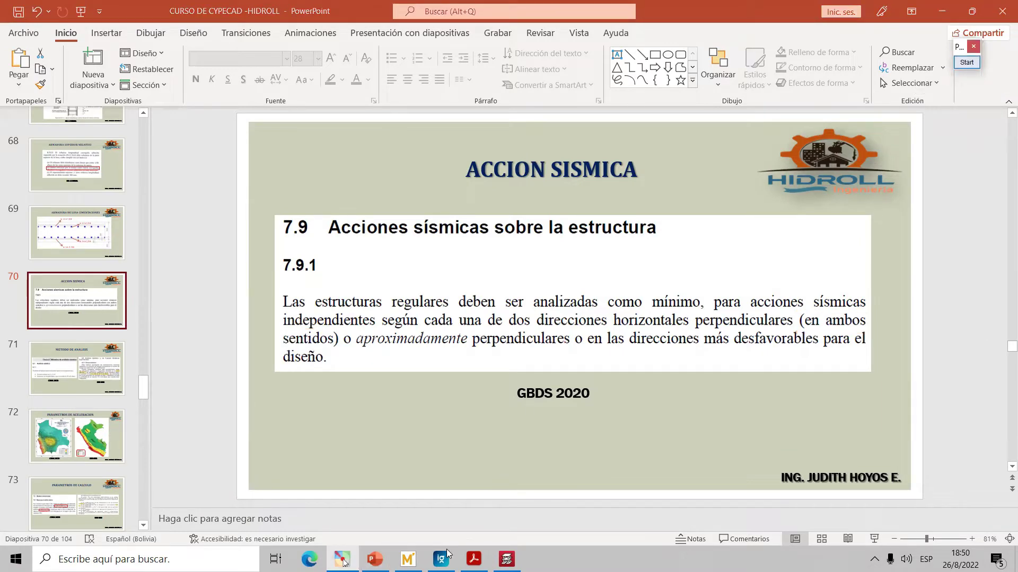
- Switch back to CYPECAD's seismic standard dialog and turn the seismic action along X off and on again
key(alt+Tab)
click(342, 74)
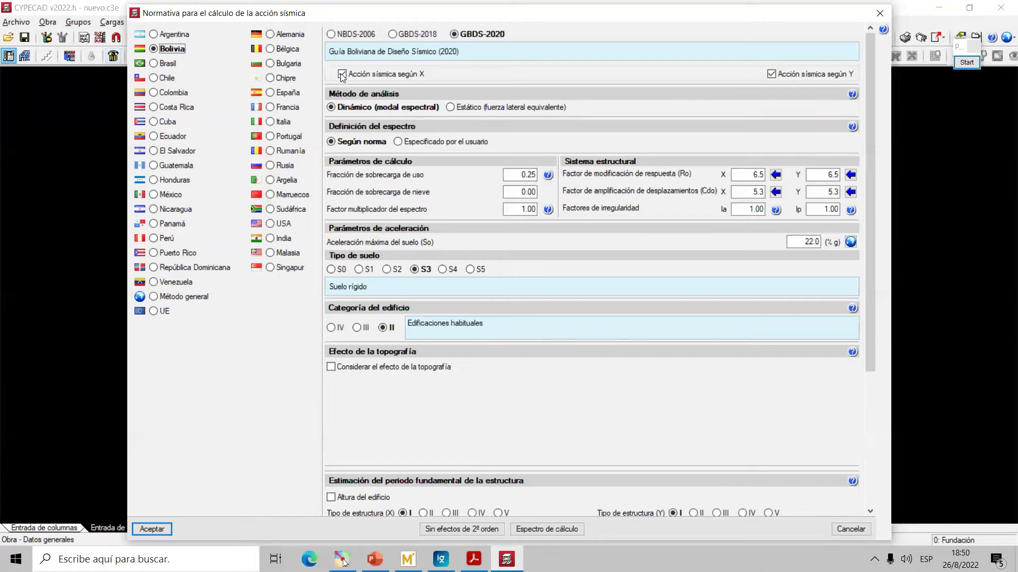
click(342, 74)
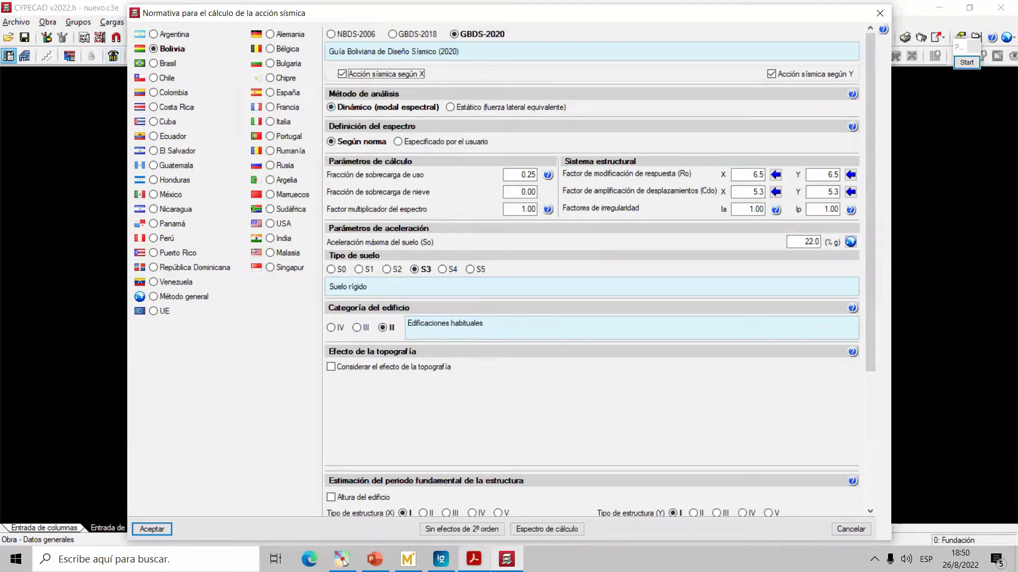
- Return to the PowerPoint presentation and show slide 71, METODO DE ANALISIS, with the static analysis conditions
mouse_move(374, 559)
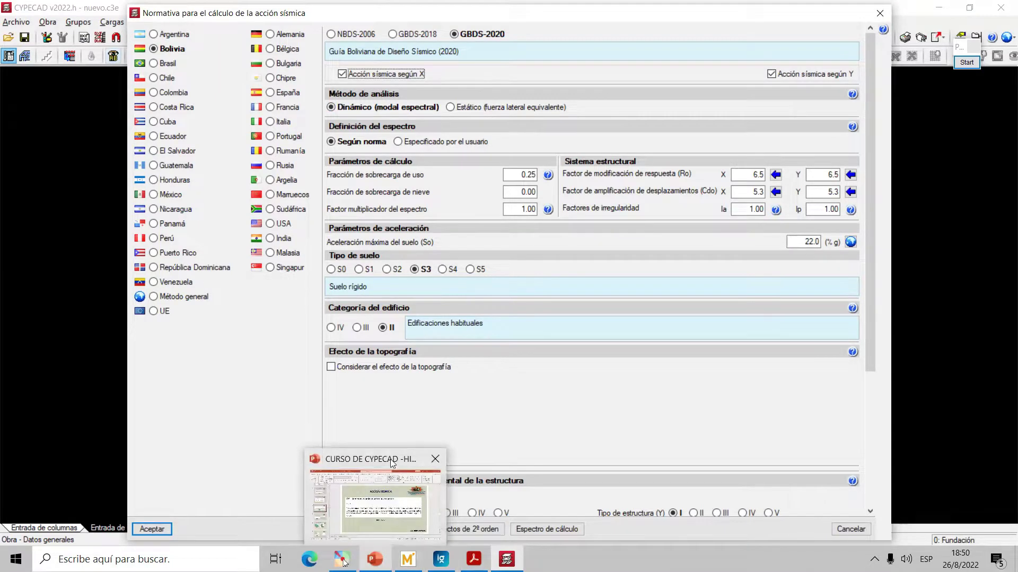
click(388, 519)
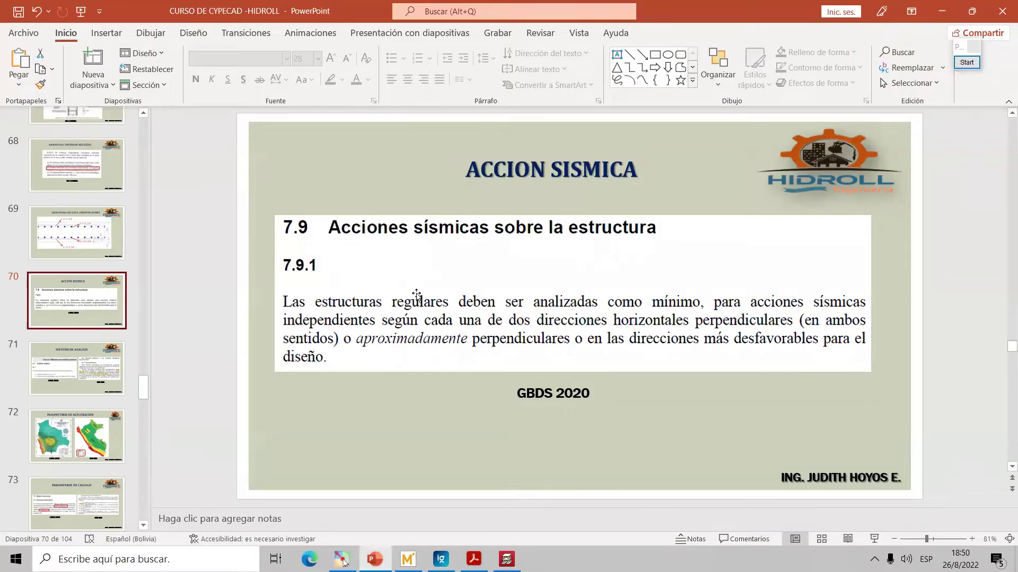
scroll(416, 294, down, 1)
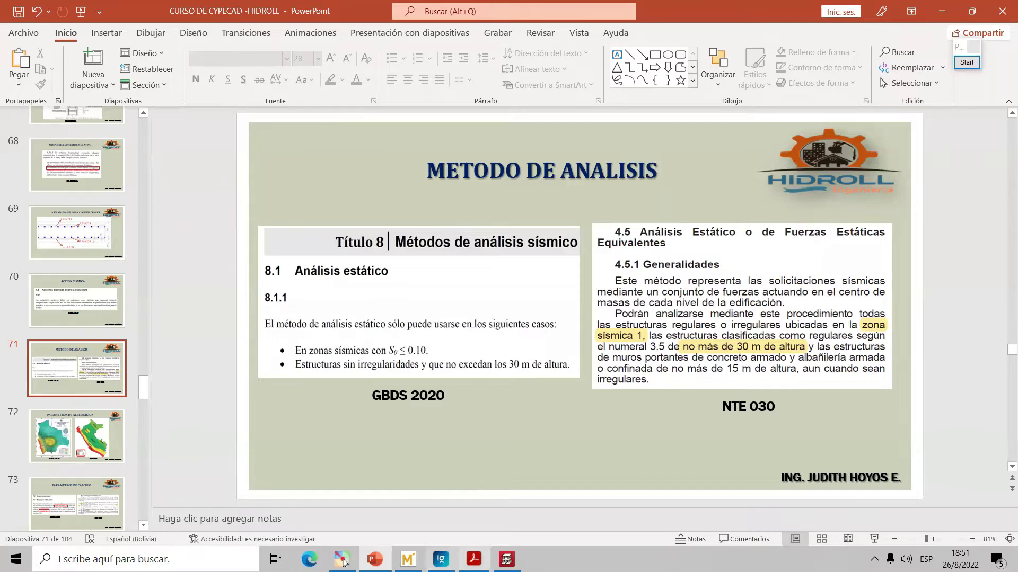
- Switch to the GBDS 2020 PDF in Acrobat Reader and find the 475-year seismic hazard map, Figura 2-5, on page 22
mouse_move(474, 559)
click(495, 506)
scroll(513, 273, down, 15)
scroll(513, 273, down, 12)
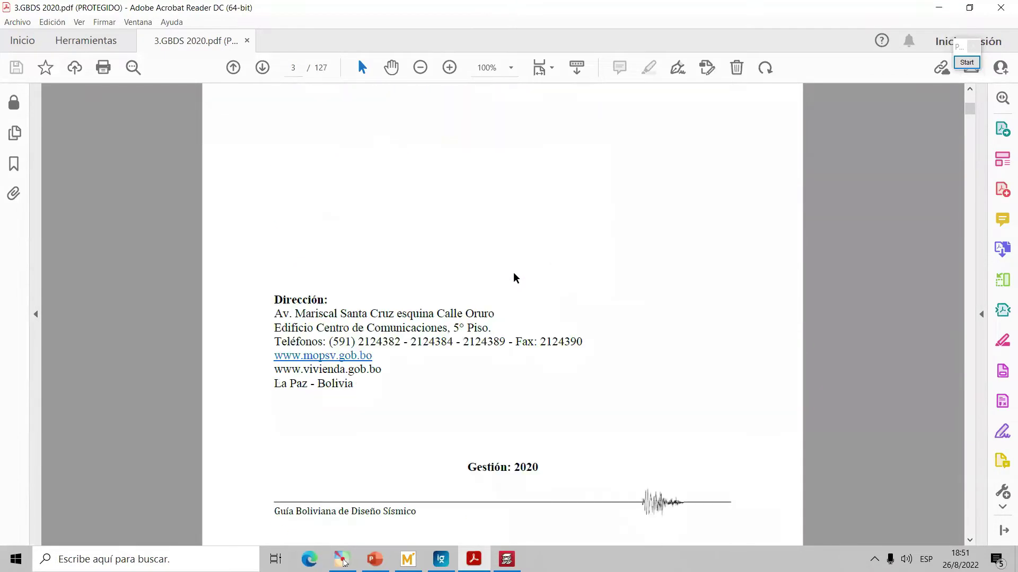
scroll(513, 273, down, 3)
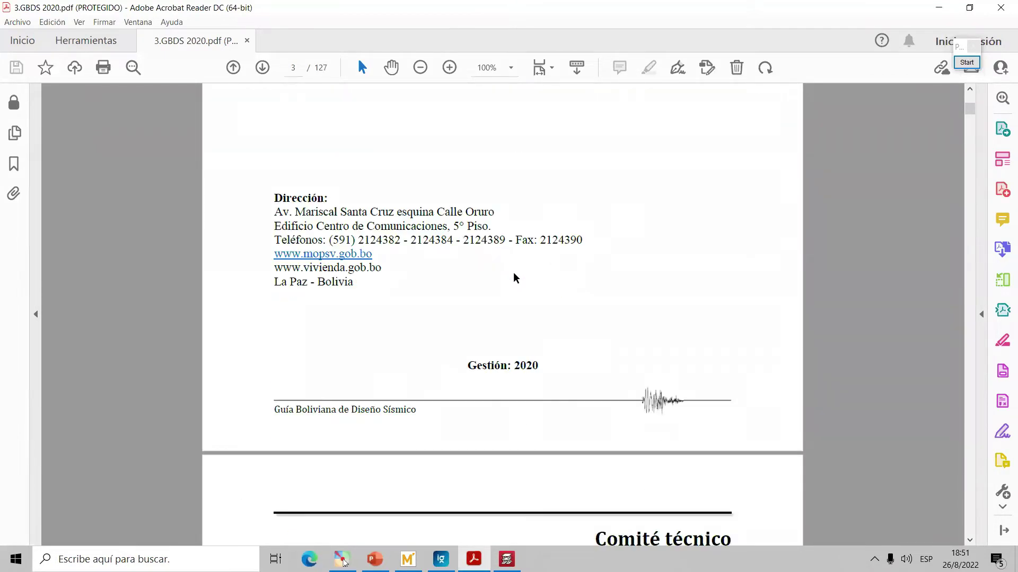
scroll(513, 274, down, 12)
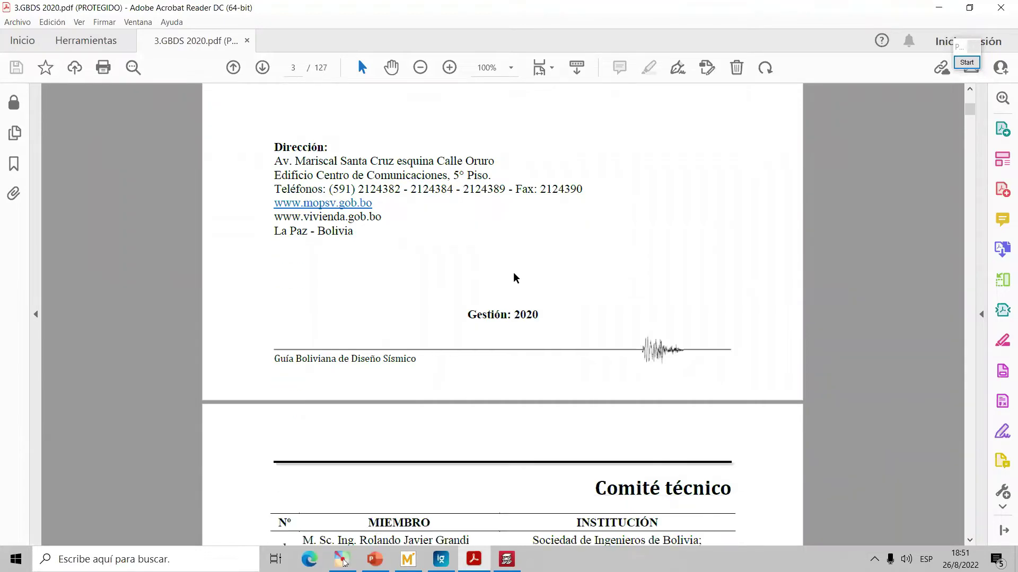
scroll(514, 278, down, 5)
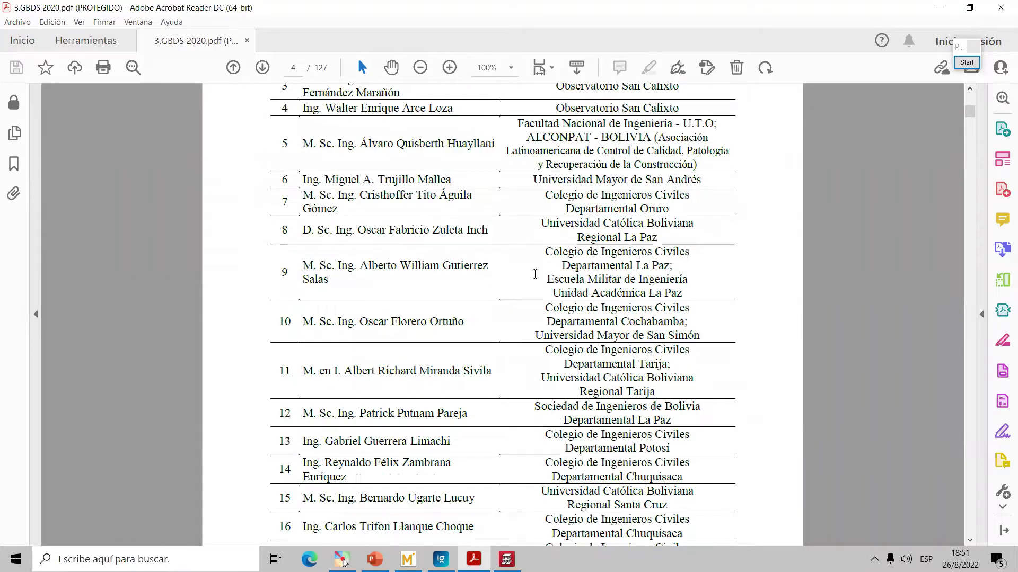
scroll(522, 280, down, 4)
scroll(253, 231, down, 1)
scroll(334, 250, down, 20)
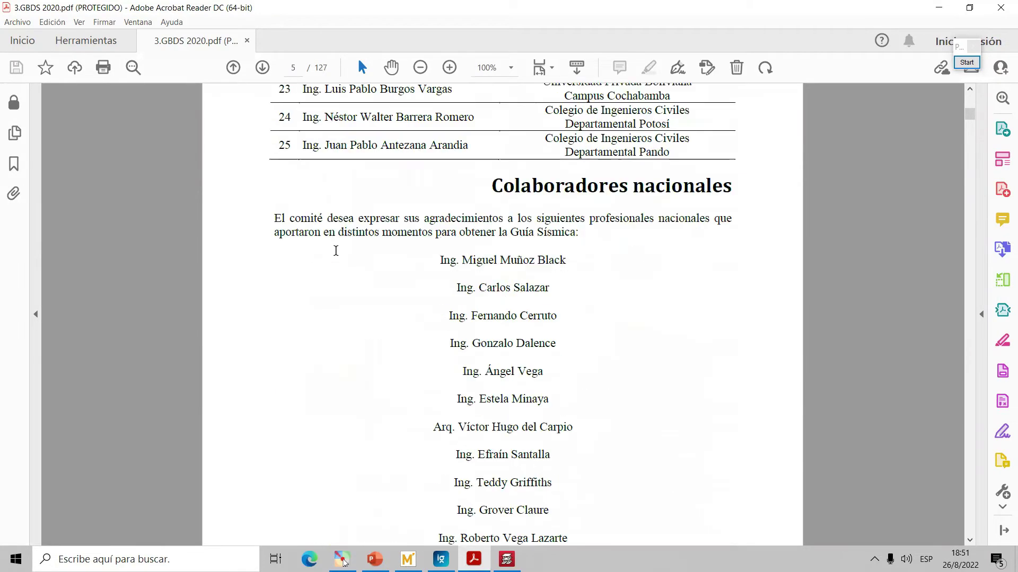
scroll(572, 352, down, 19)
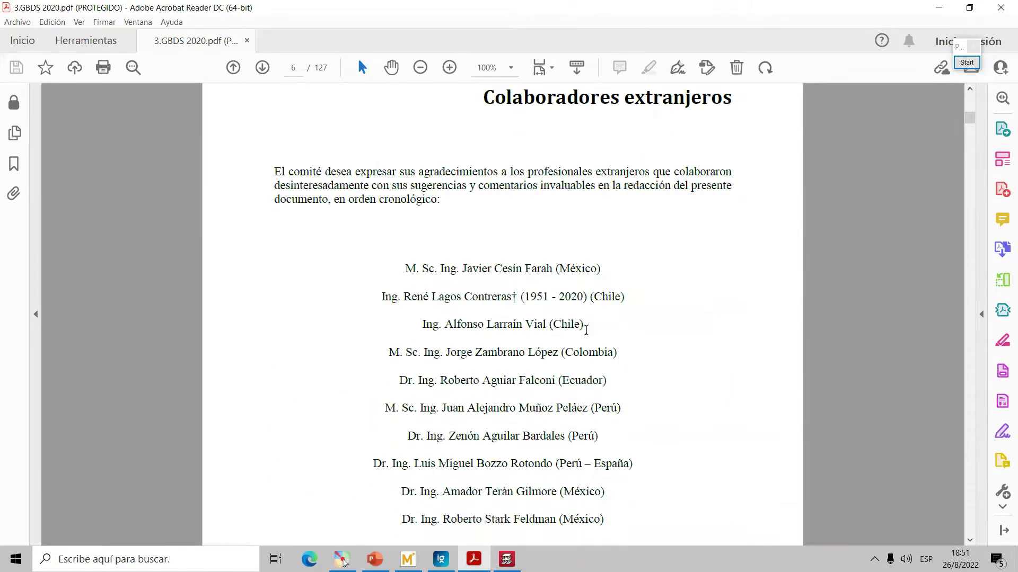
scroll(973, 304, down, 17)
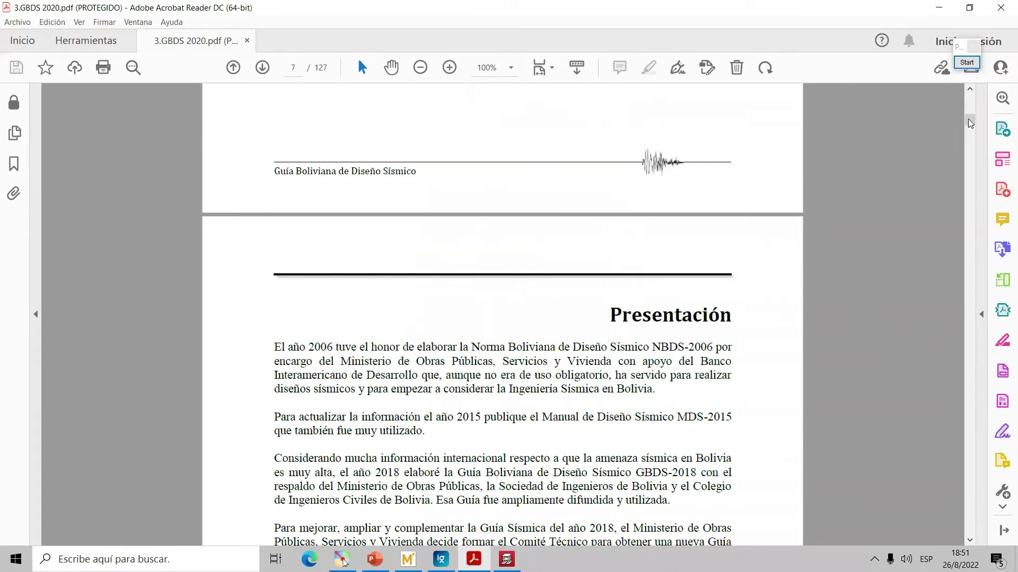
scroll(978, 157, down, 20)
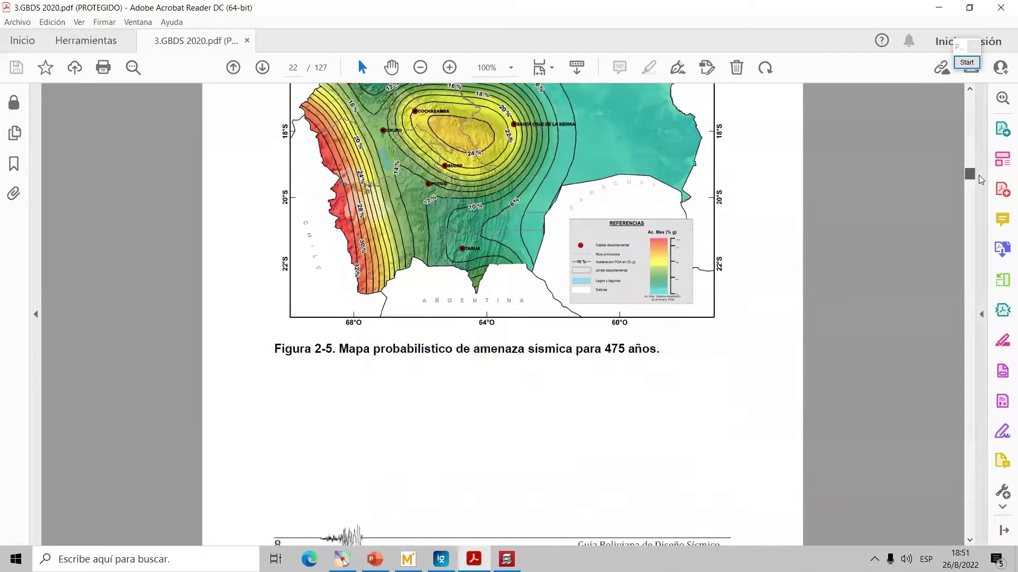
- Enlarge the seismic hazard map to 200% and examine the acceleration contours across central and southern Bolivia
click(450, 67)
click(449, 67)
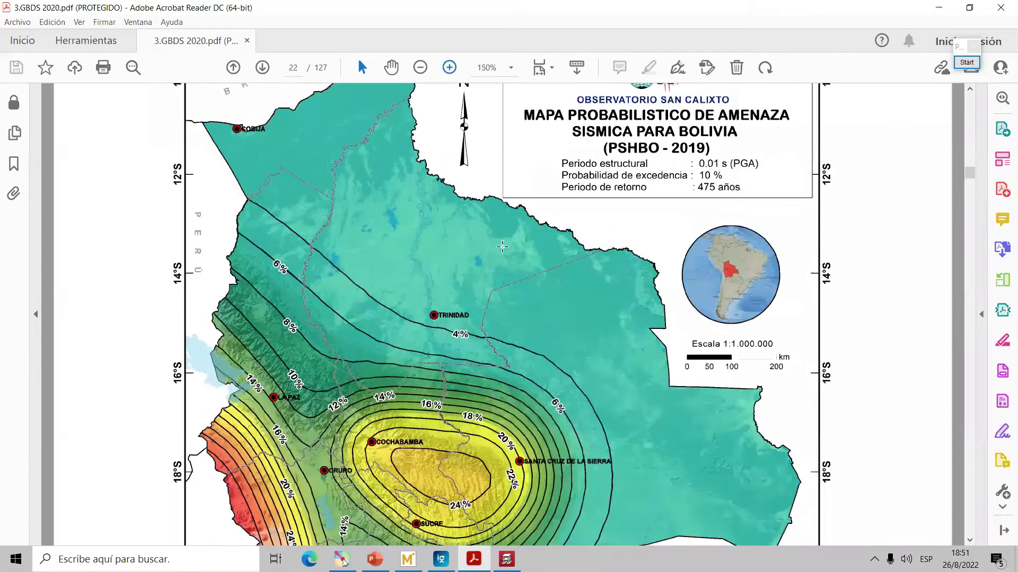
ctrl+scroll(502, 247, up, 1)
scroll(426, 532, down, 4)
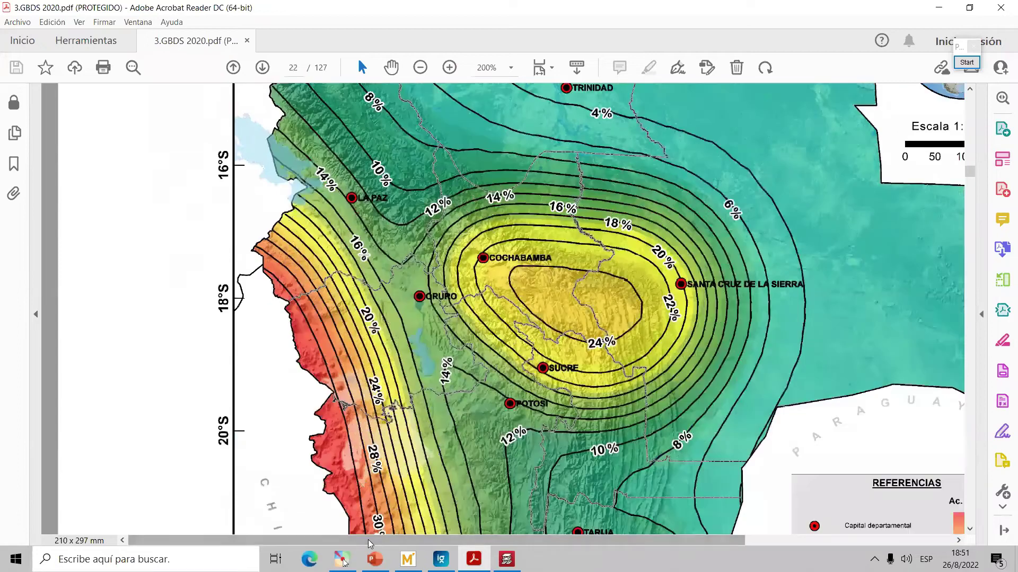
shift+scroll(441, 437, right, 3)
scroll(440, 437, down, 2)
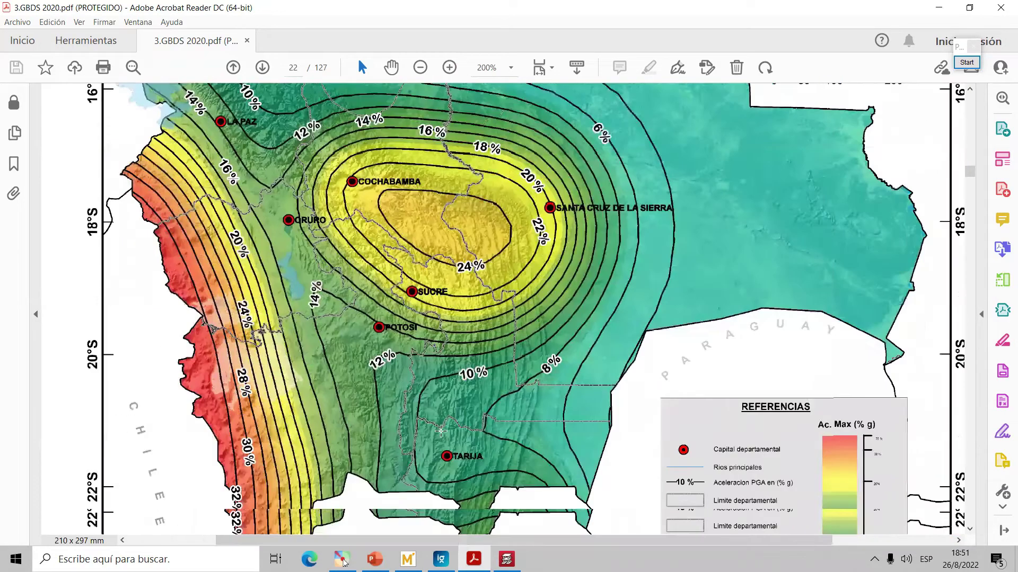
- Examine the hazard map from its title block down to the contours around Tarija and the REFERENCIAS legend
scroll(466, 378, up, 10)
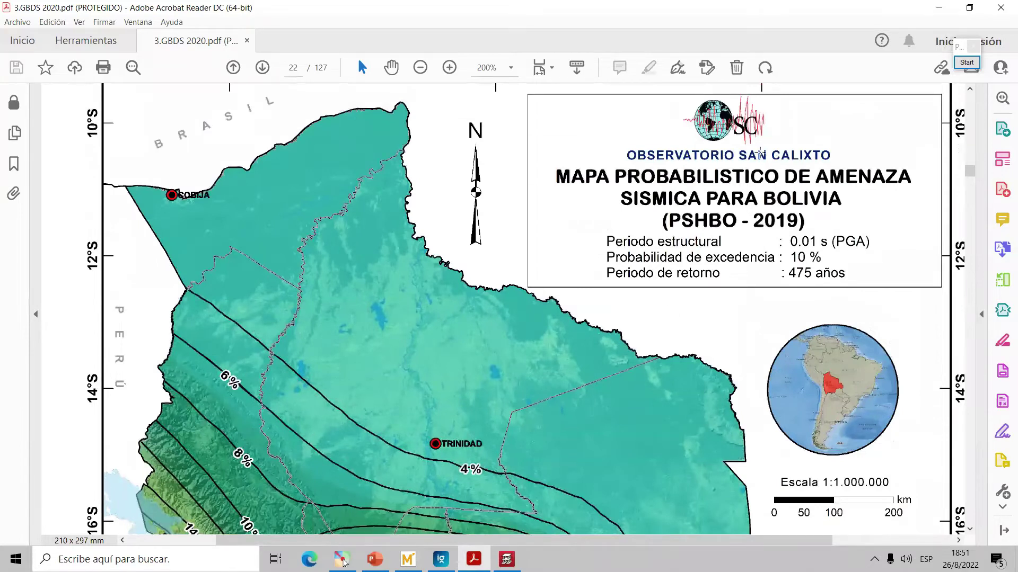
scroll(527, 359, down, 1)
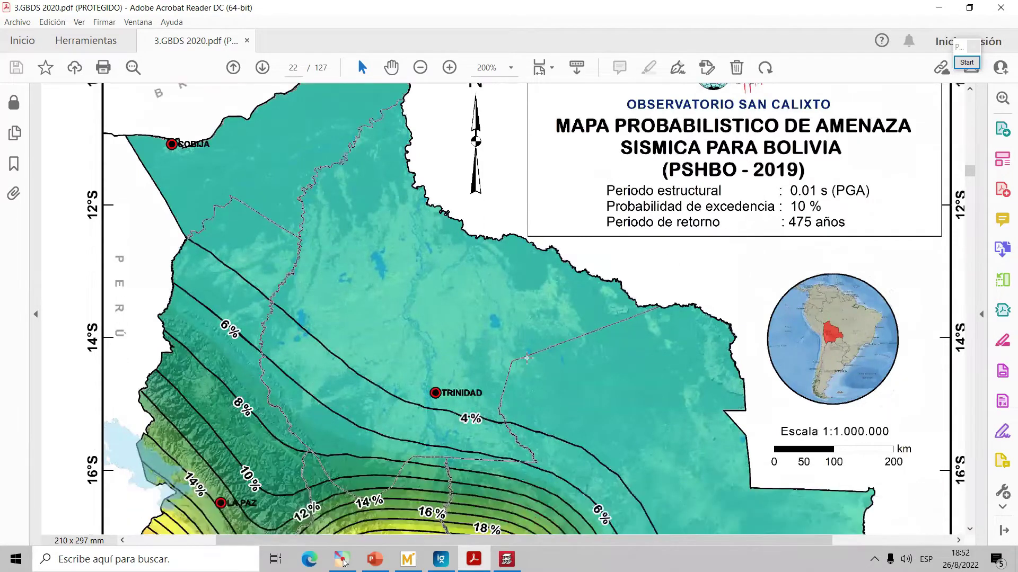
scroll(526, 358, down, 2)
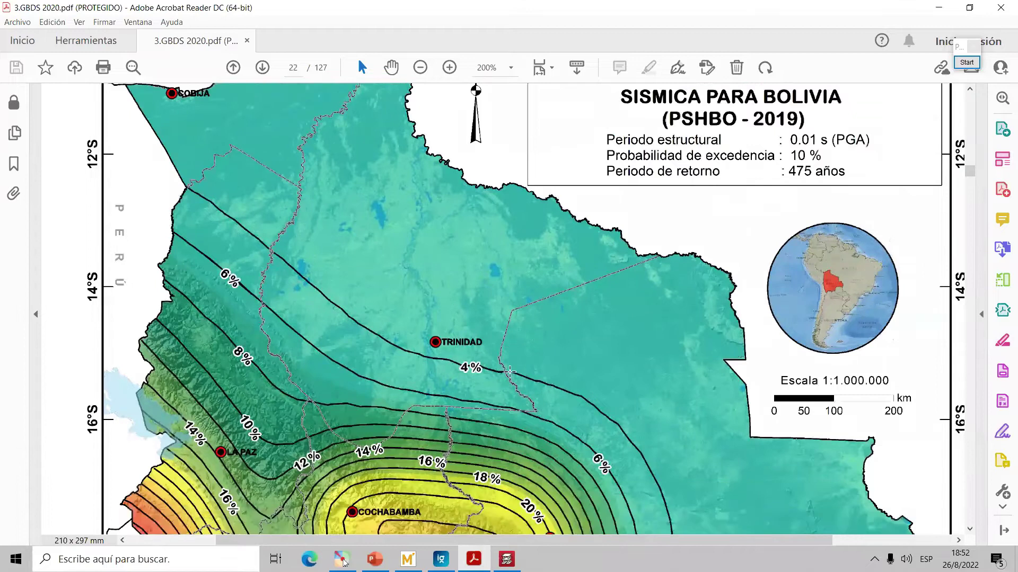
scroll(509, 372, down, 1)
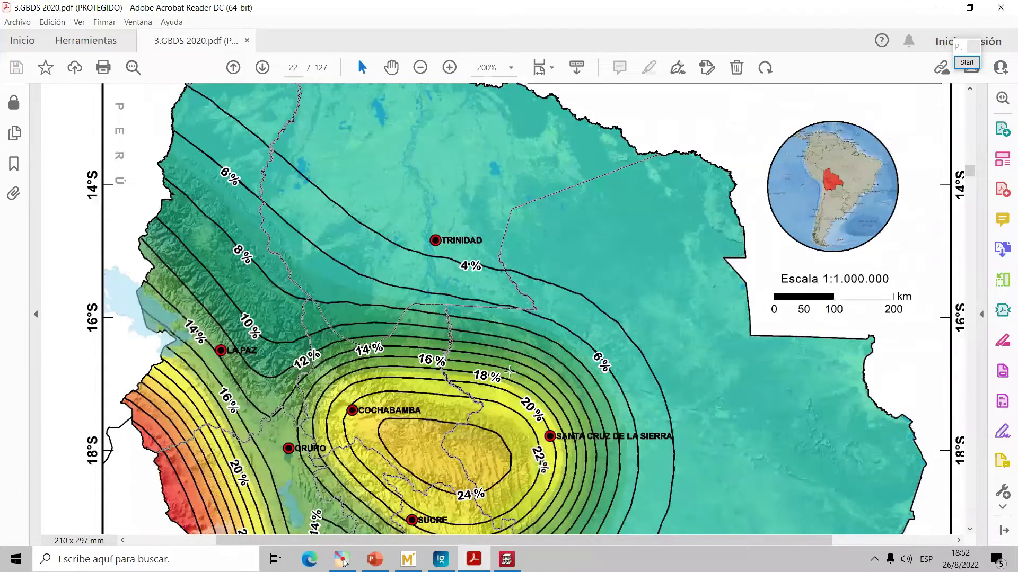
scroll(477, 345, down, 2)
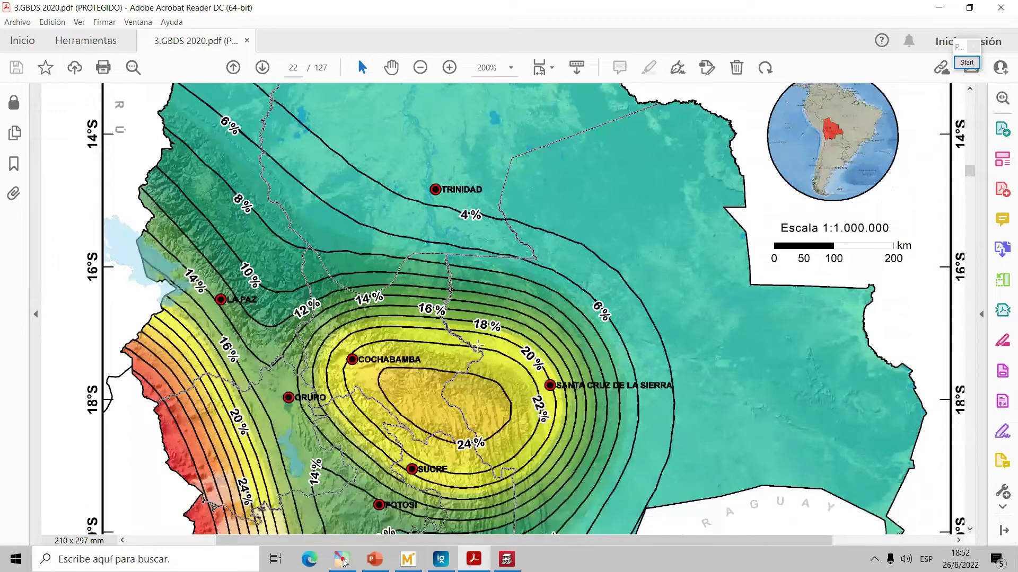
scroll(478, 345, down, 3)
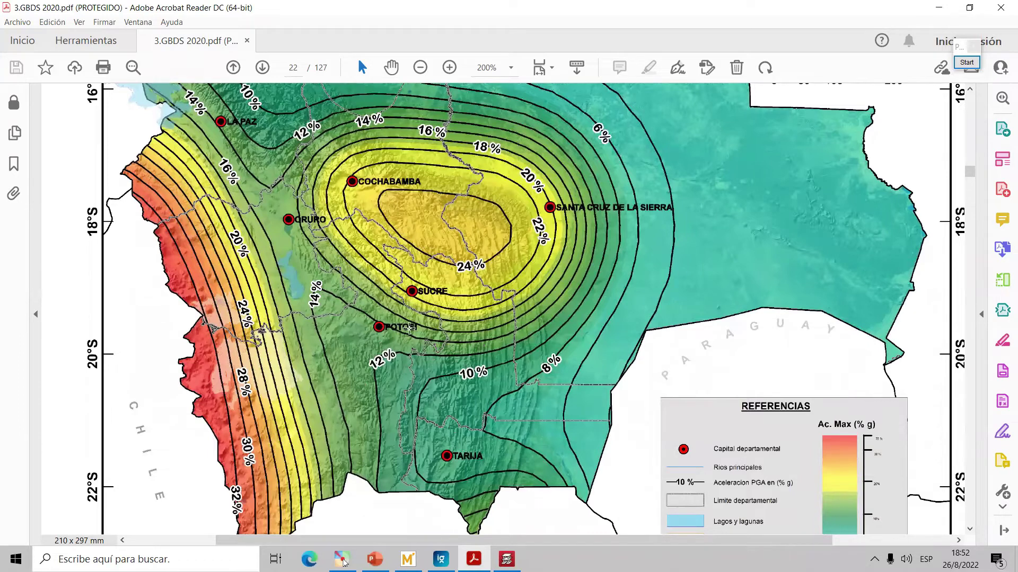
scroll(409, 328, down, 1)
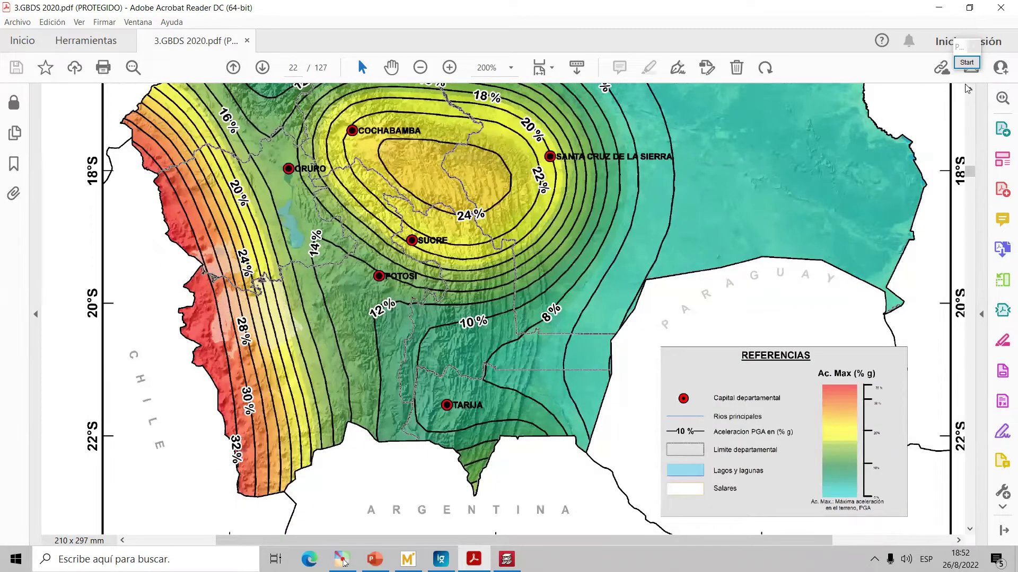
- Trace the 10 % contour around Tarija with a red freehand line, and end the screen annotation
click(967, 62)
click(960, 174)
mouse_move(519, 424)
mouse_down()
mouse_move(545, 436)
mouse_move(442, 426)
mouse_move(422, 393)
mouse_move(428, 340)
mouse_move(533, 304)
mouse_move(592, 259)
mouse_up()
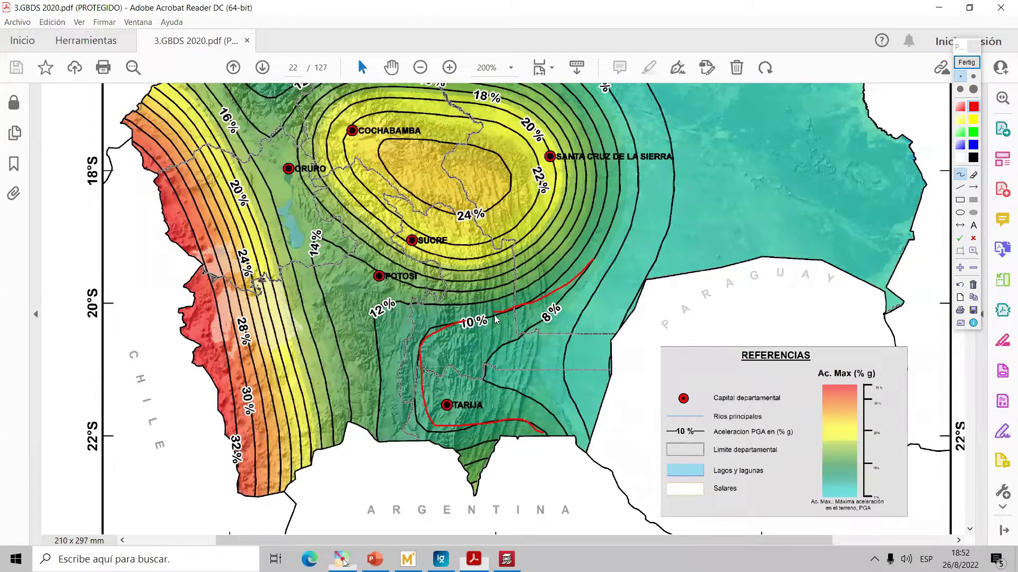
click(970, 63)
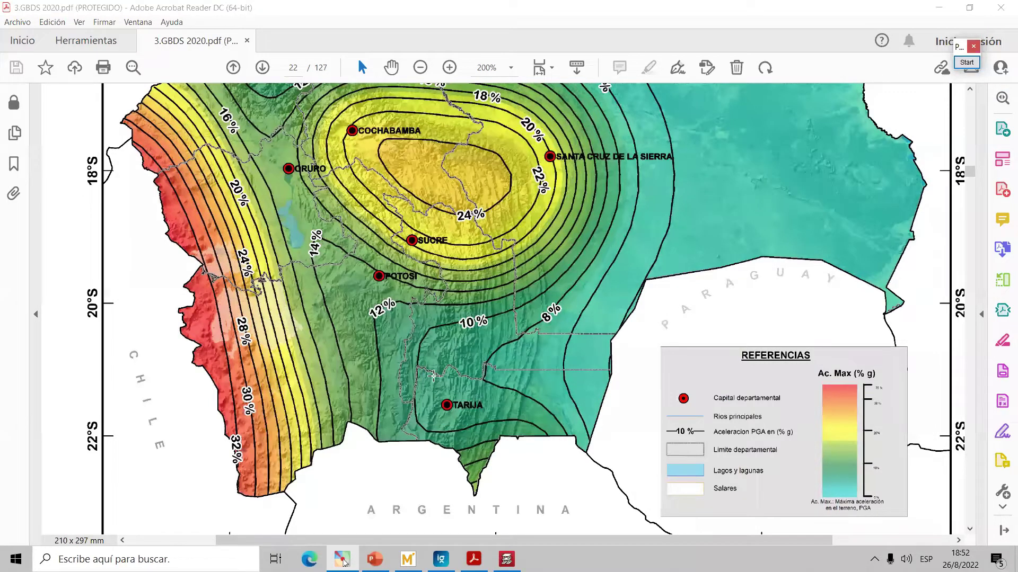
- Examine the acceleration contours around La Paz, Oruro, Cochabamba, Potosí, Sucre and Santa Cruz de la Sierra
scroll(433, 375, up, 2)
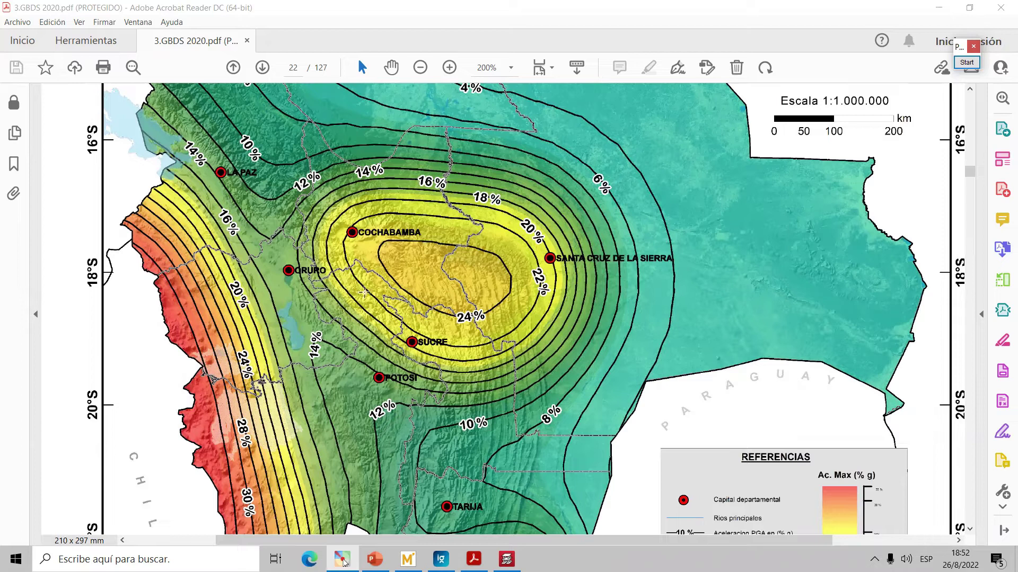
scroll(366, 291, up, 2)
scroll(366, 291, down, 3)
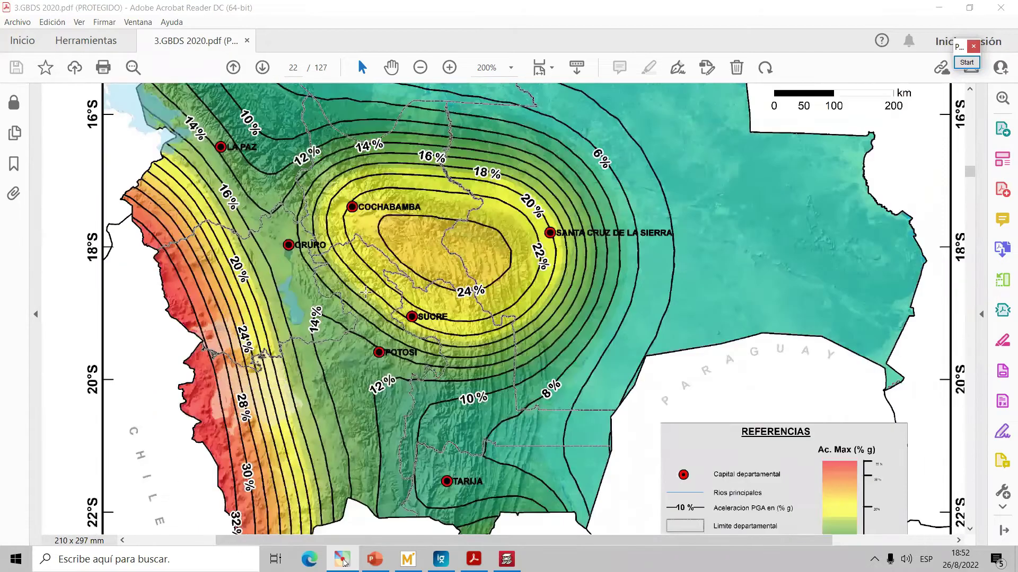
- Review the southern part of the hazard map, and switch to PowerPoint to consult the METODO DE ANALISIS slide's static analysis conditions
scroll(365, 292, down, 2)
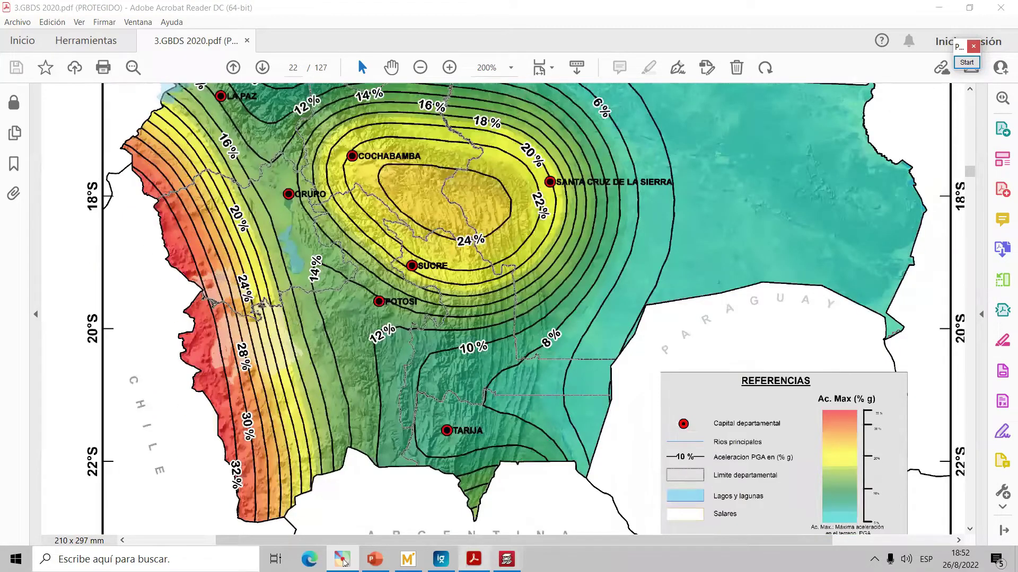
mouse_move(407, 559)
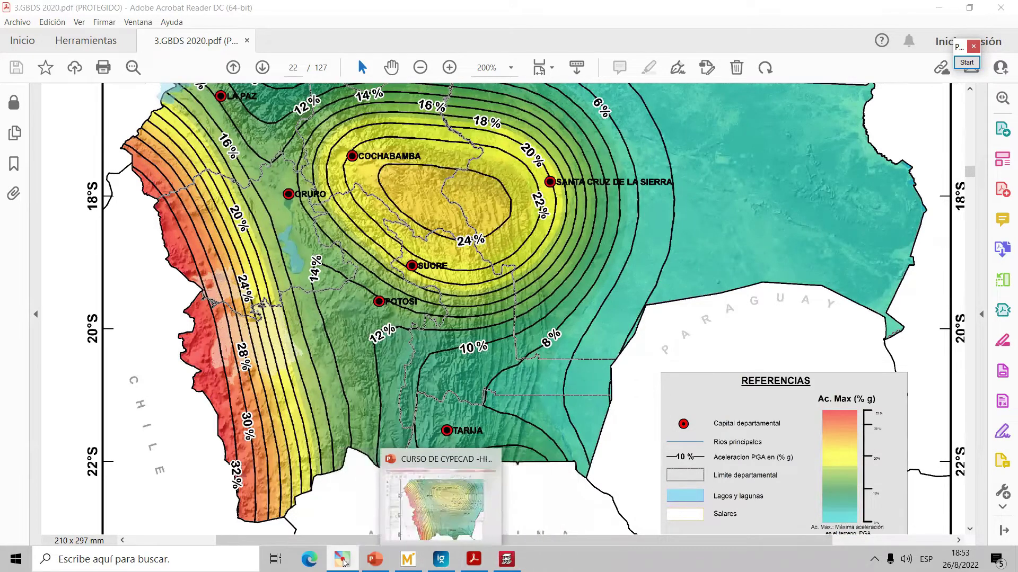
click(399, 495)
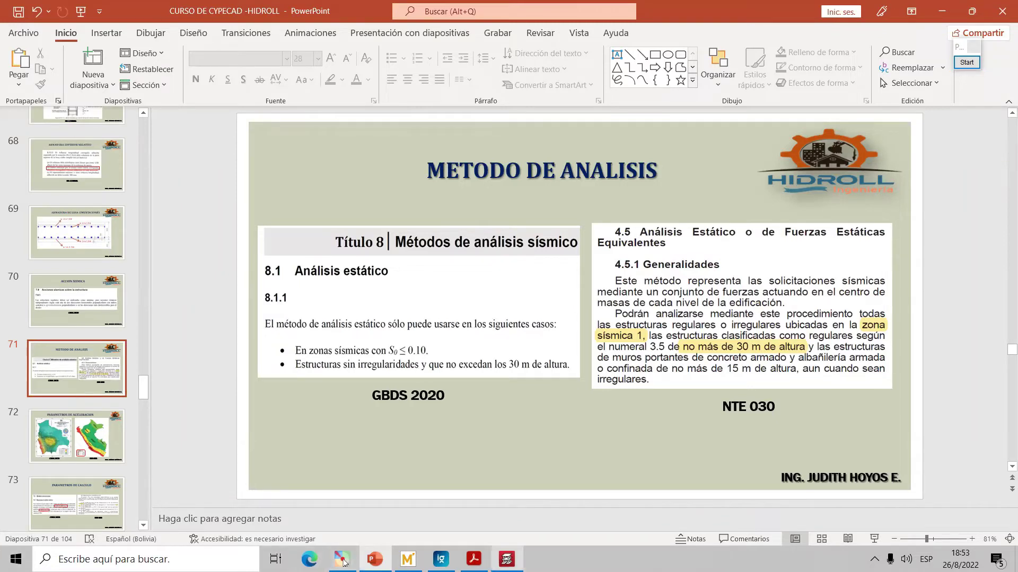
- Switch to CYPECAD, try the Estático (fuerza lateral equivalente) analysis method, and restore Dinámico (modal espectral)
click(506, 560)
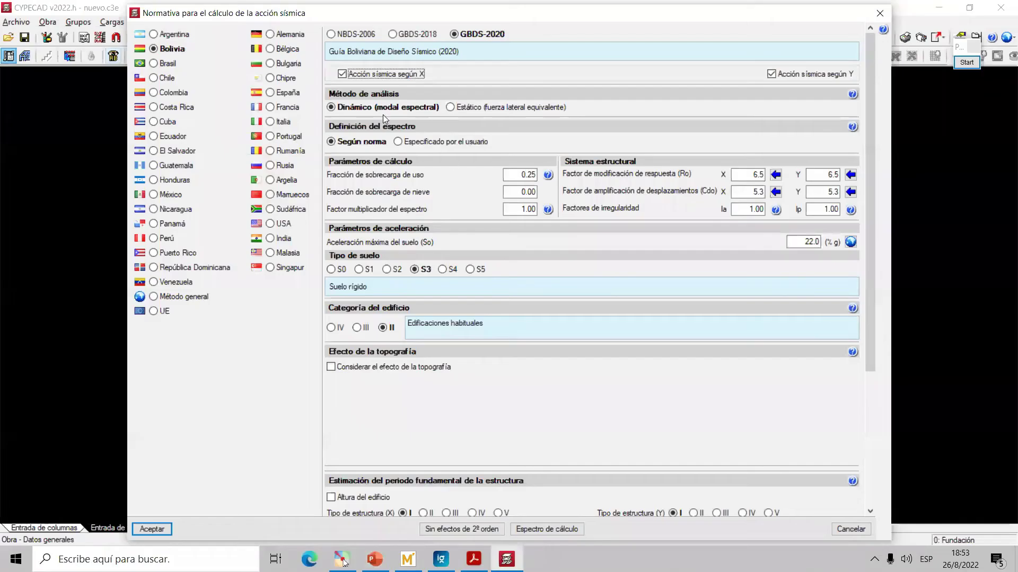
click(450, 107)
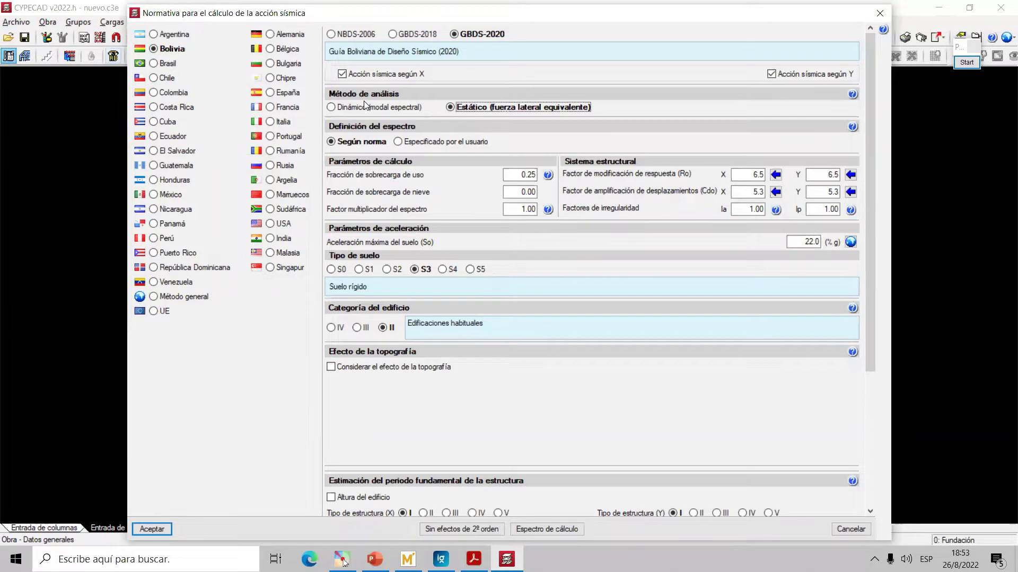
click(332, 108)
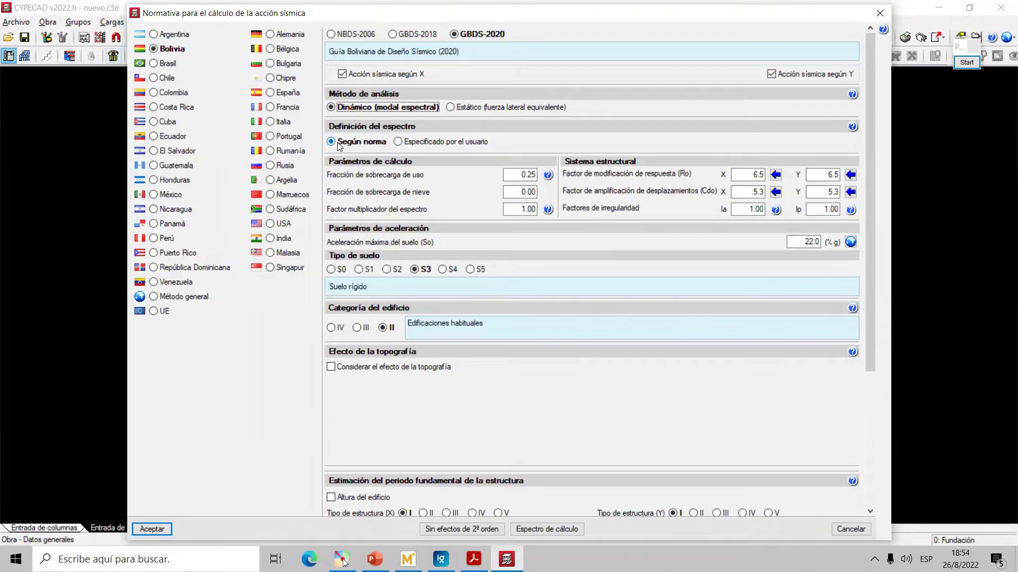
- Examine the remaining GBDS-2020 seismic settings down to the base shear verification, and view the code-based calculation spectrum graph
scroll(479, 352, down, 1)
scroll(496, 385, down, 3)
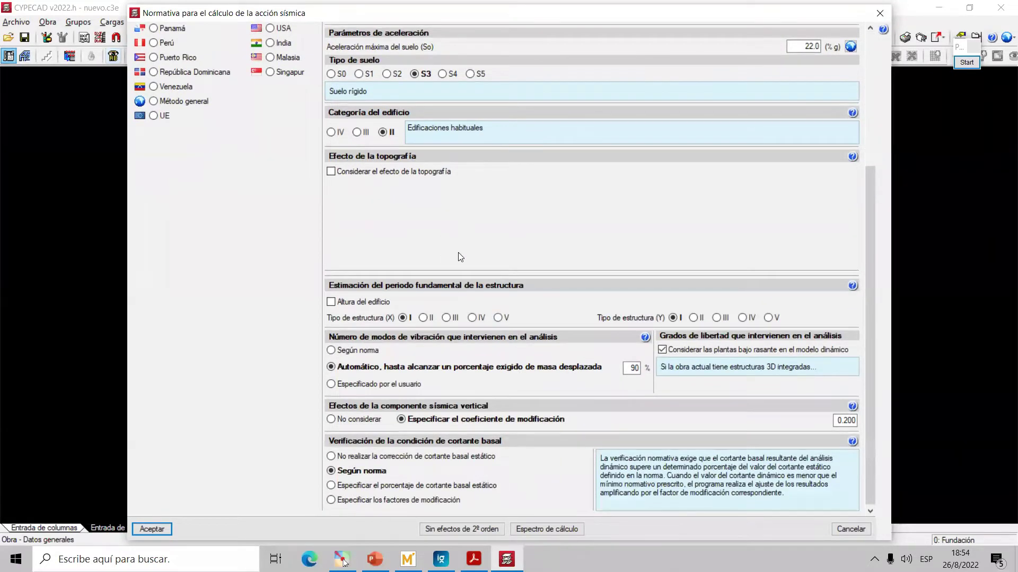
scroll(458, 252, up, 2)
scroll(459, 260, down, 1)
scroll(461, 276, down, 1)
click(549, 531)
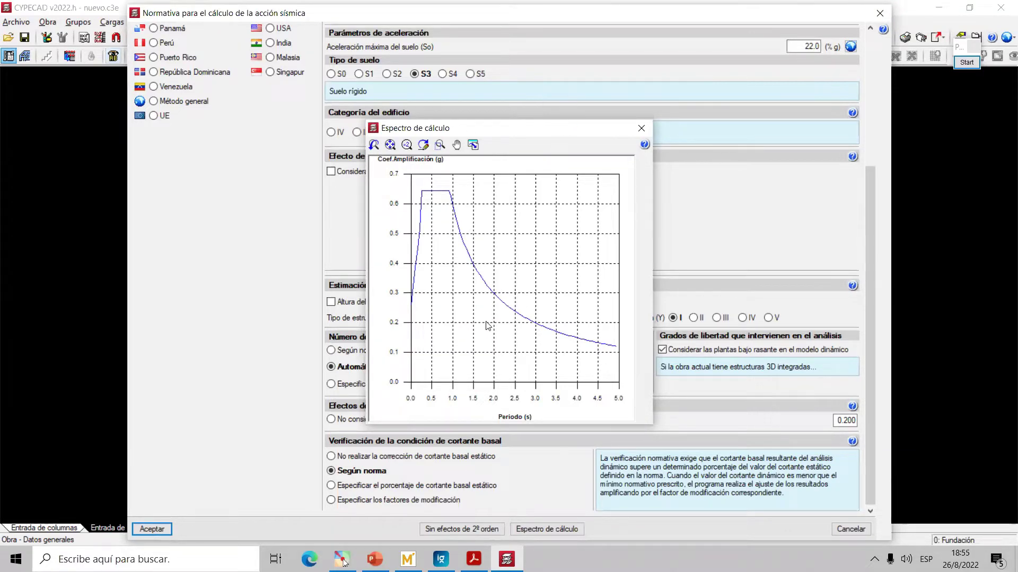
click(642, 128)
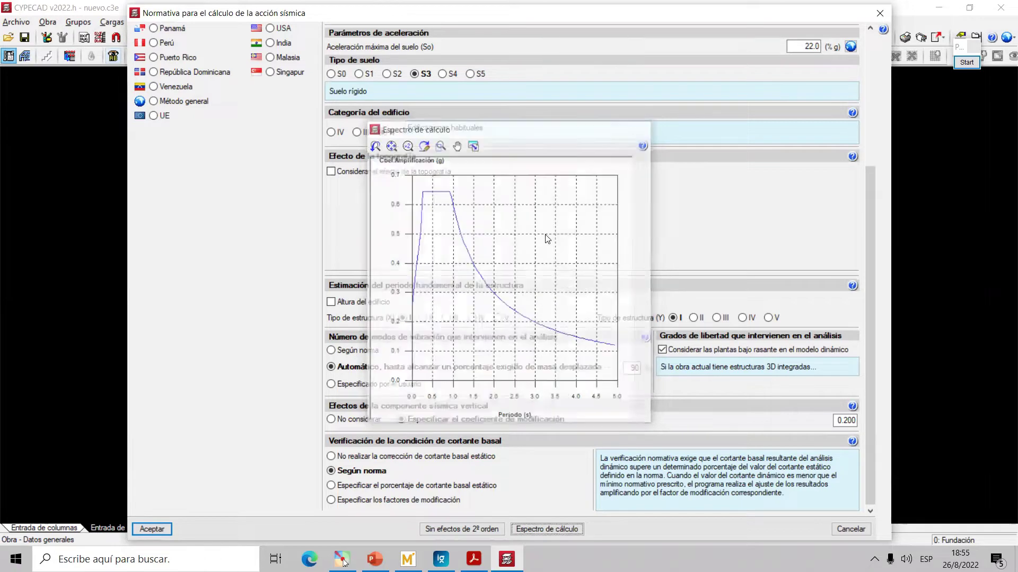
- Set the spectrum definition to Especificado por el usuario and view its calculation spectrum graph
scroll(483, 327, up, 4)
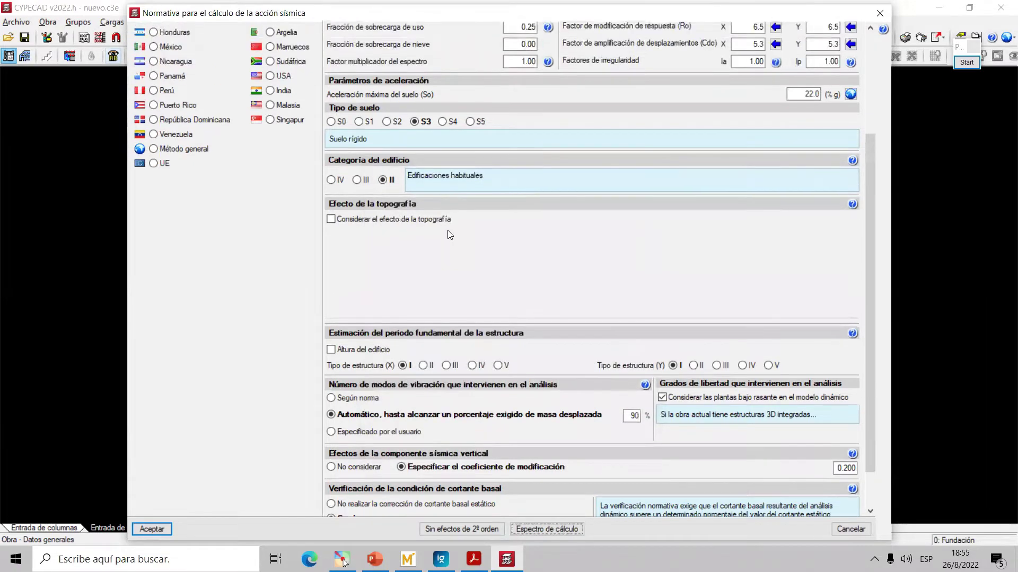
scroll(447, 230, up, 1)
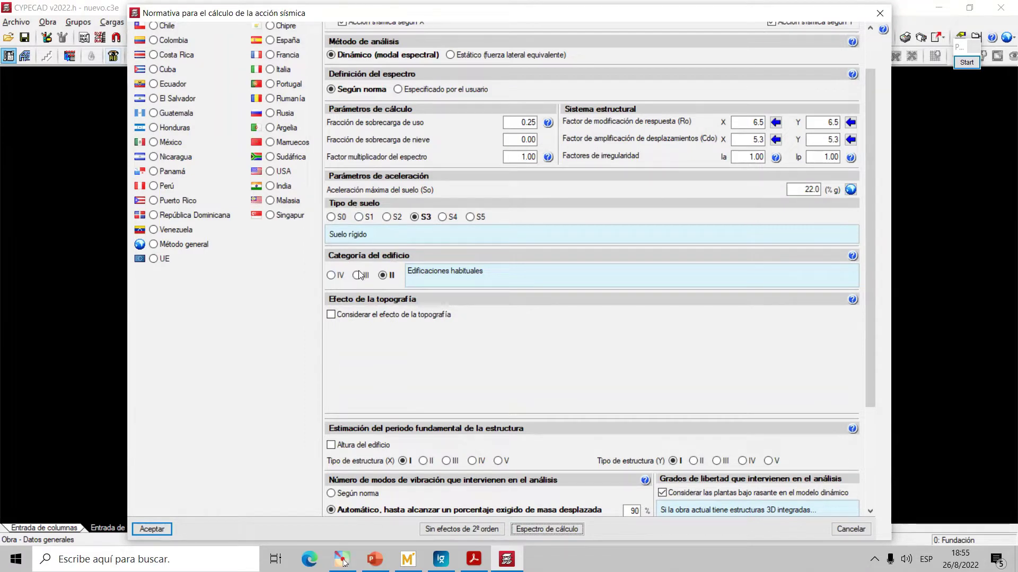
scroll(365, 261, up, 1)
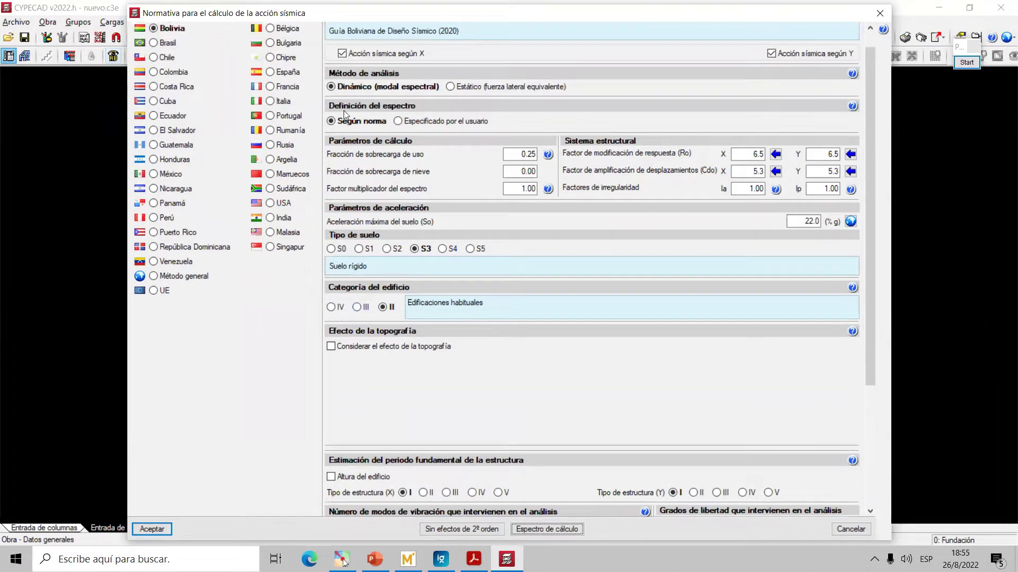
click(398, 122)
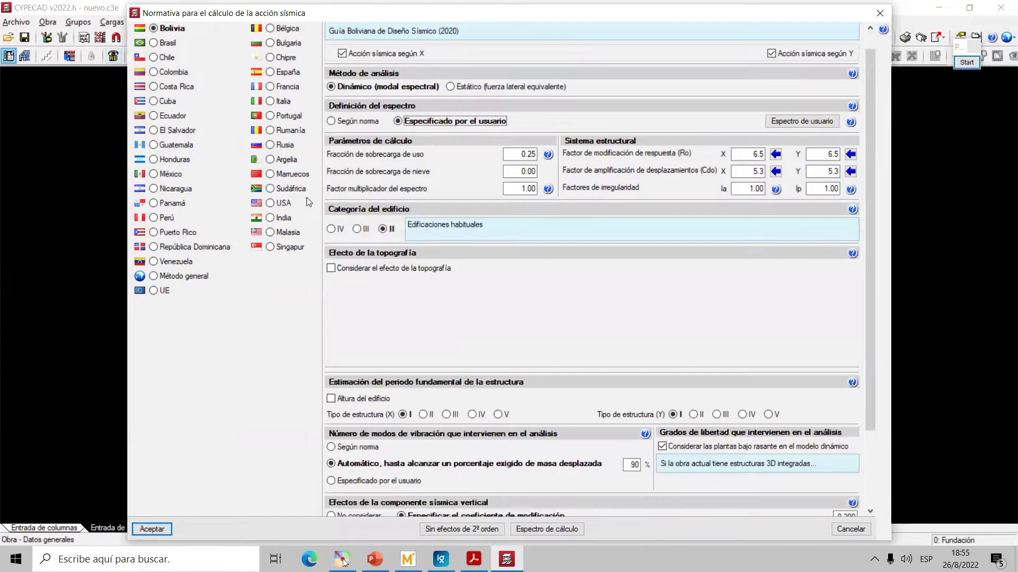
click(534, 531)
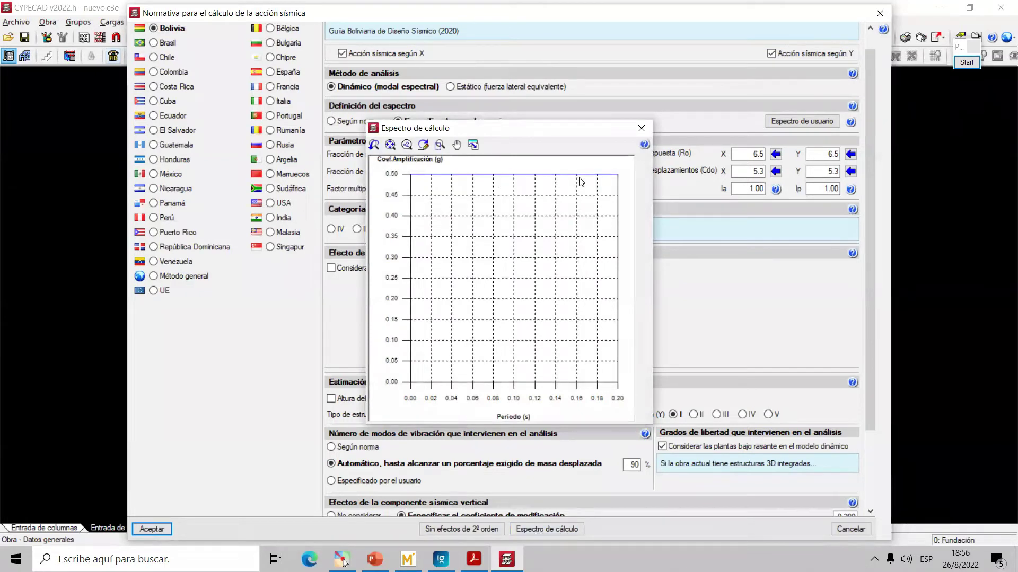
click(642, 129)
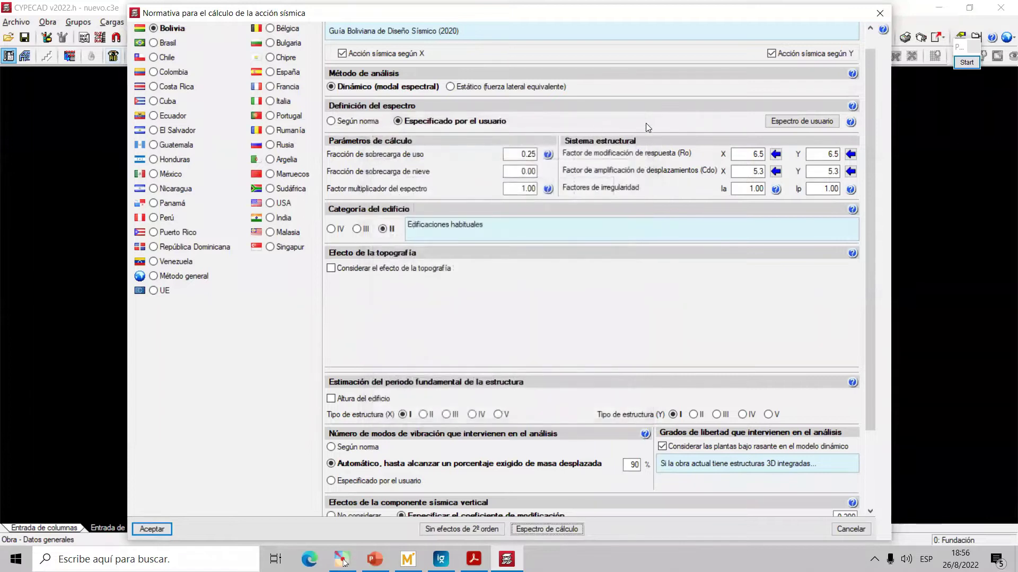
- Inspect the user spectrum definition and the period and amplification table for creating a spectrum, and restore the Según norma definition
click(796, 121)
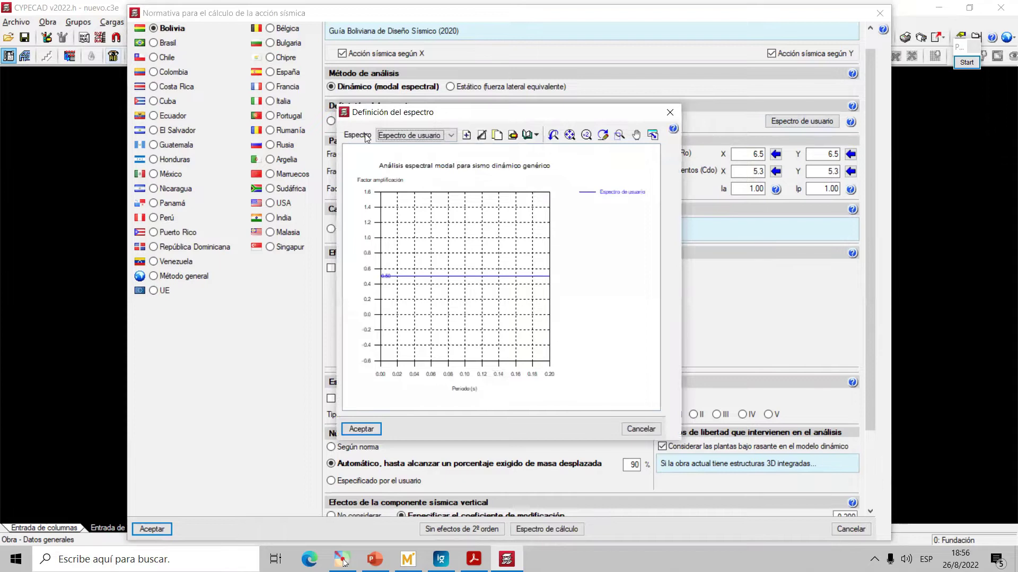
click(466, 136)
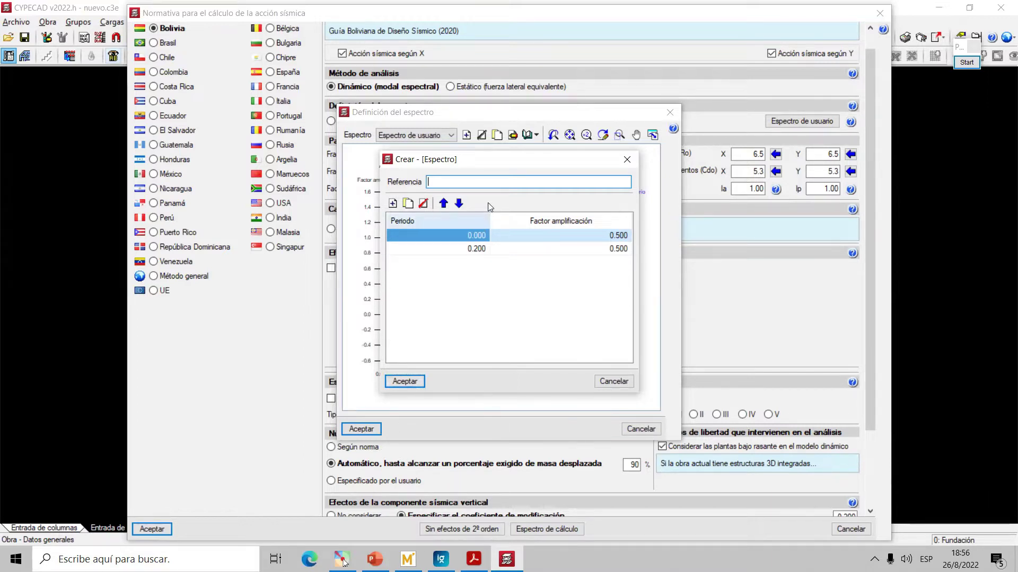
click(632, 155)
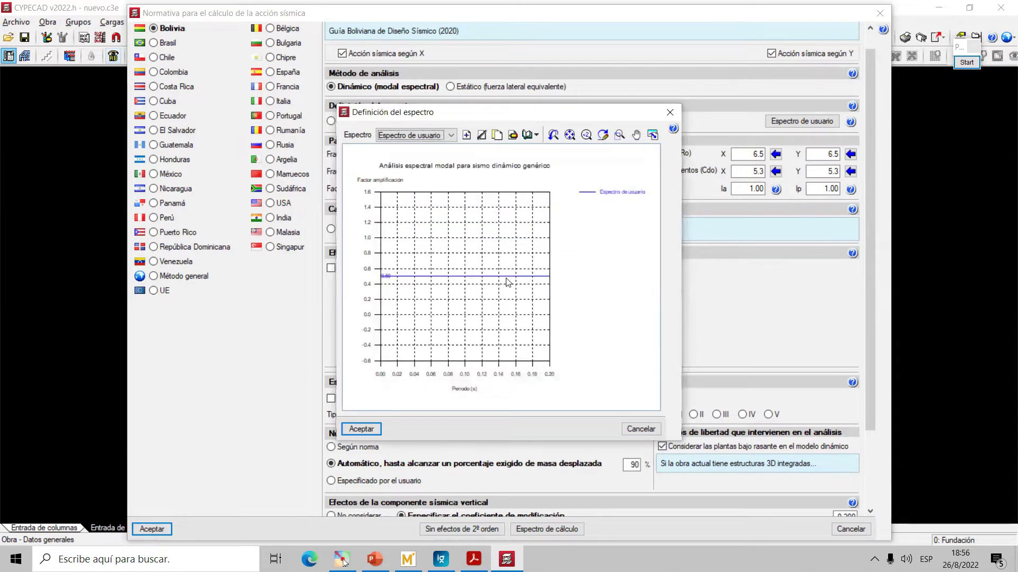
click(361, 430)
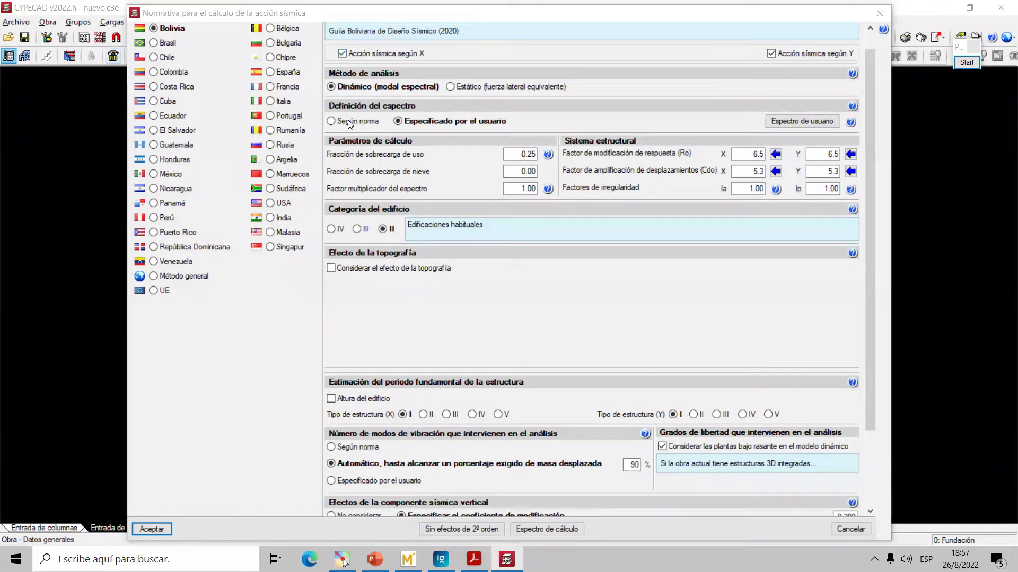
click(331, 121)
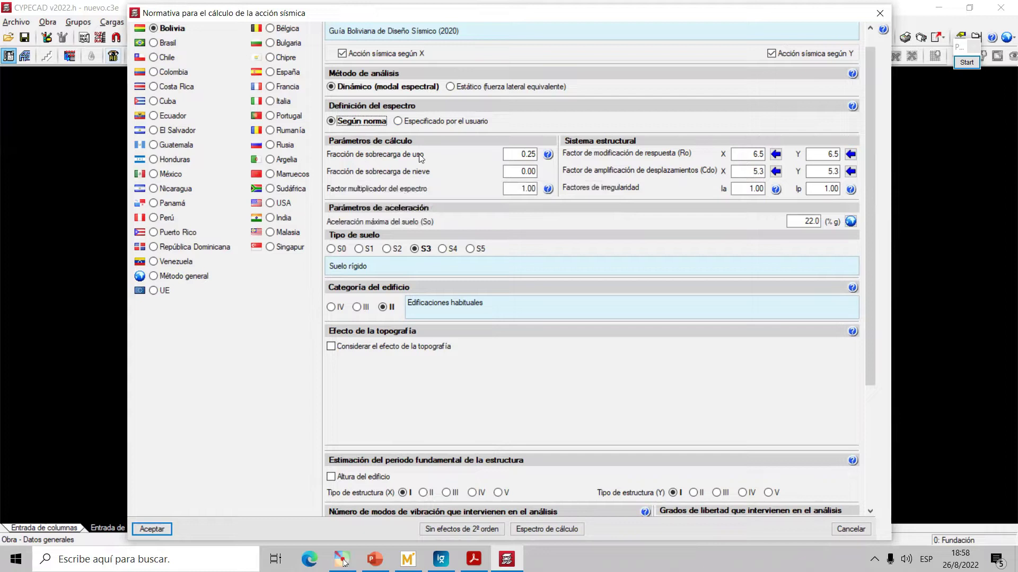
- Switch to PowerPoint and consult the PARAMETROS DE CALCULO slide comparing the live load percentages in GBDS 2020 and NTE 030
mouse_move(419, 155)
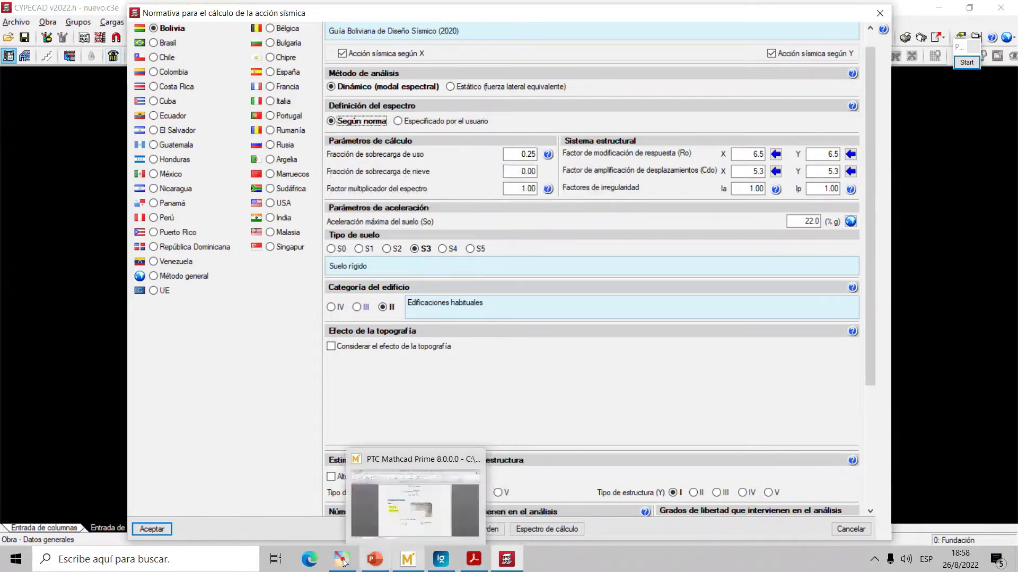
click(375, 559)
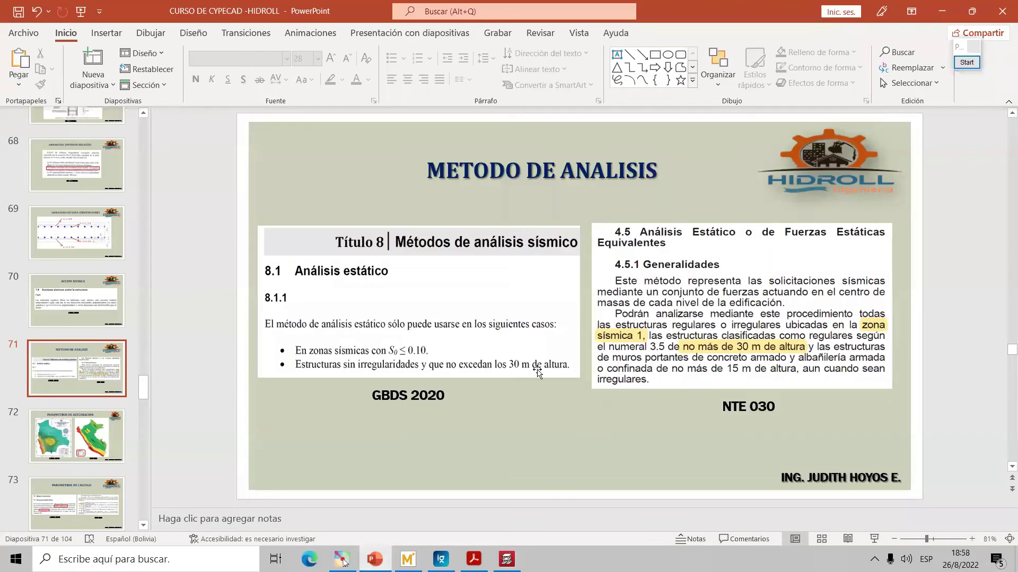
scroll(537, 372, down, 2)
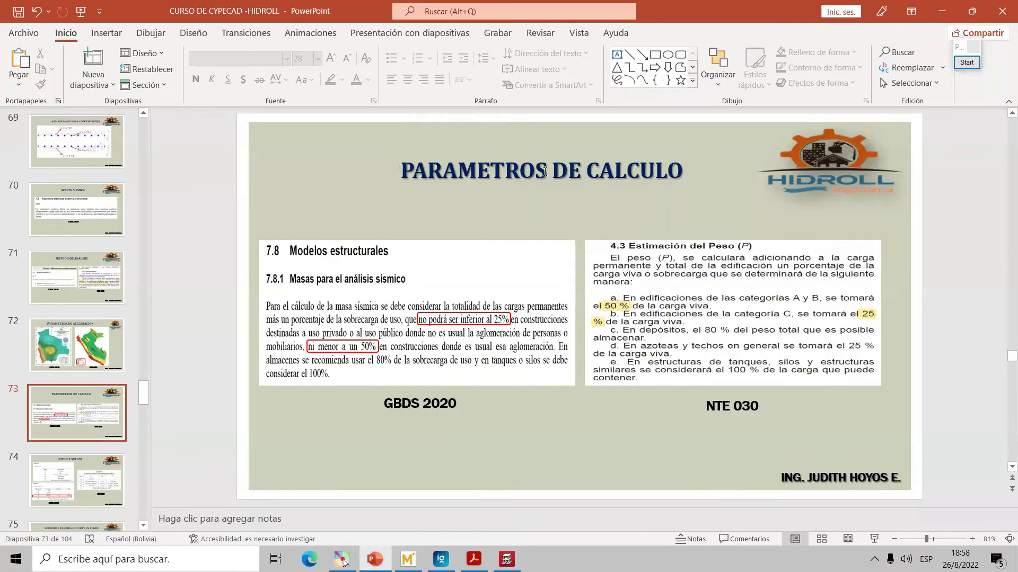
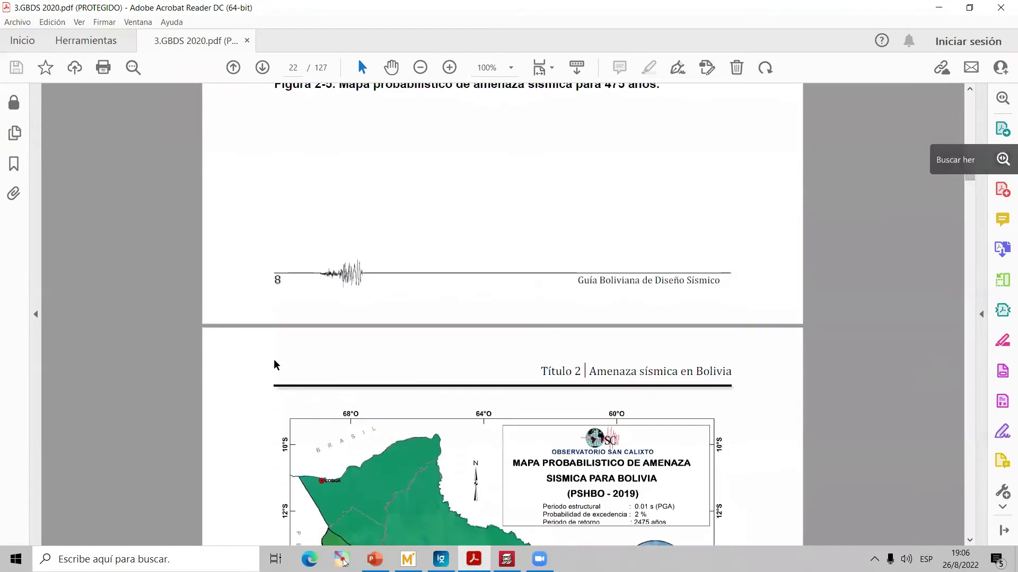
- Find section 3.1 Factor de importancia in the GBDS 2020 PDF and read its building type descriptions
mouse_move(970, 173)
mouse_down()
mouse_move(966, 142)
mouse_move(973, 185)
mouse_up()
scroll(549, 279, up, 10)
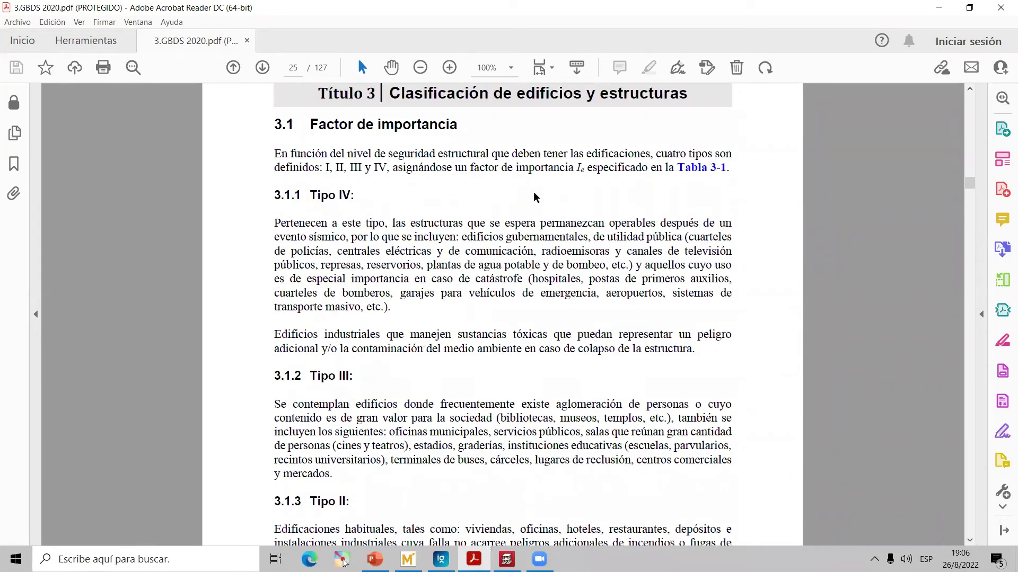
scroll(533, 192, up, 1)
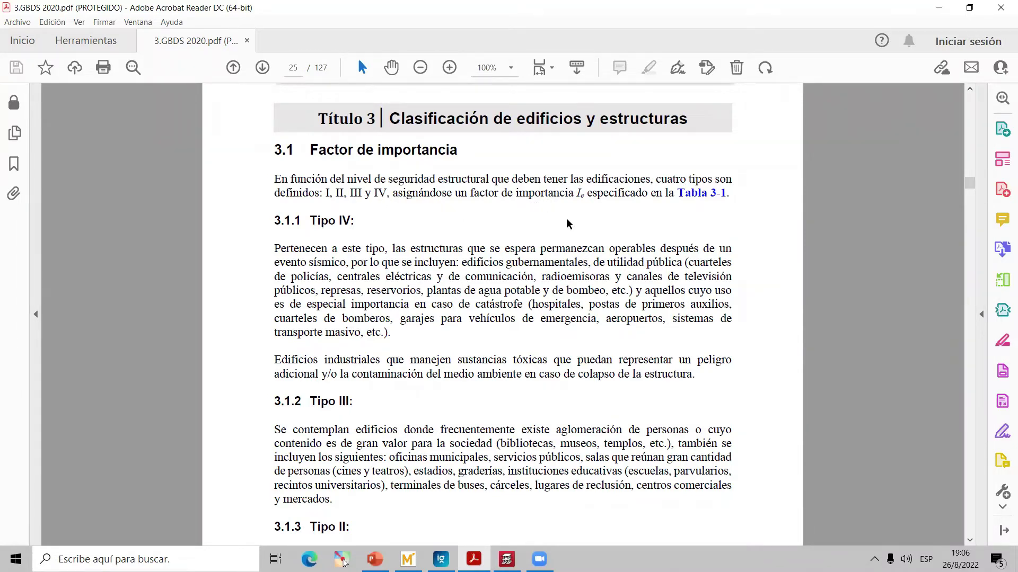
scroll(566, 223, down, 2)
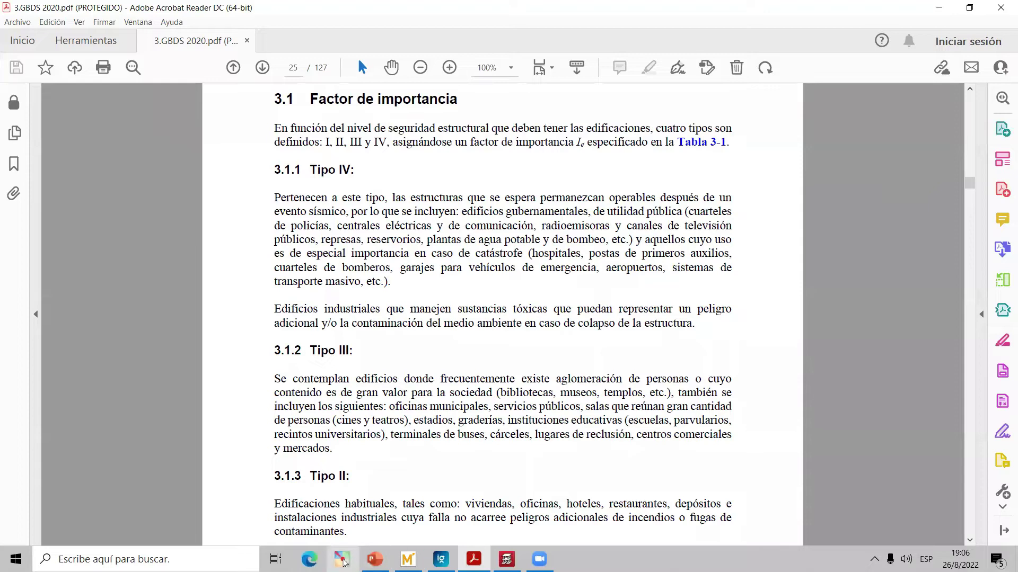
- Outline the 3.1.1 Tipo IV section and the words "hospitales, postas de primeros auxilios" with red rectangles, and end the screen annotation
click(342, 560)
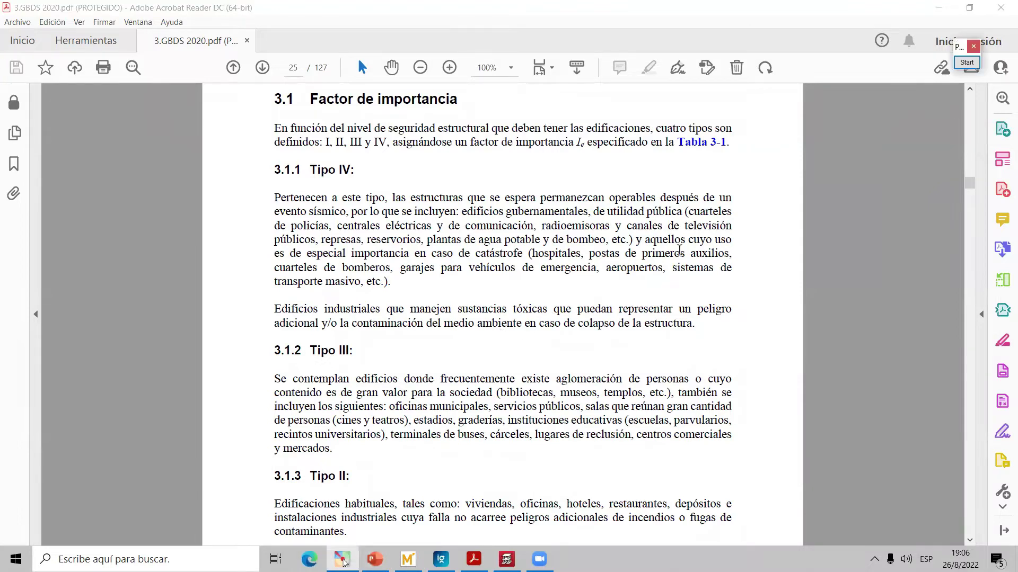
click(966, 62)
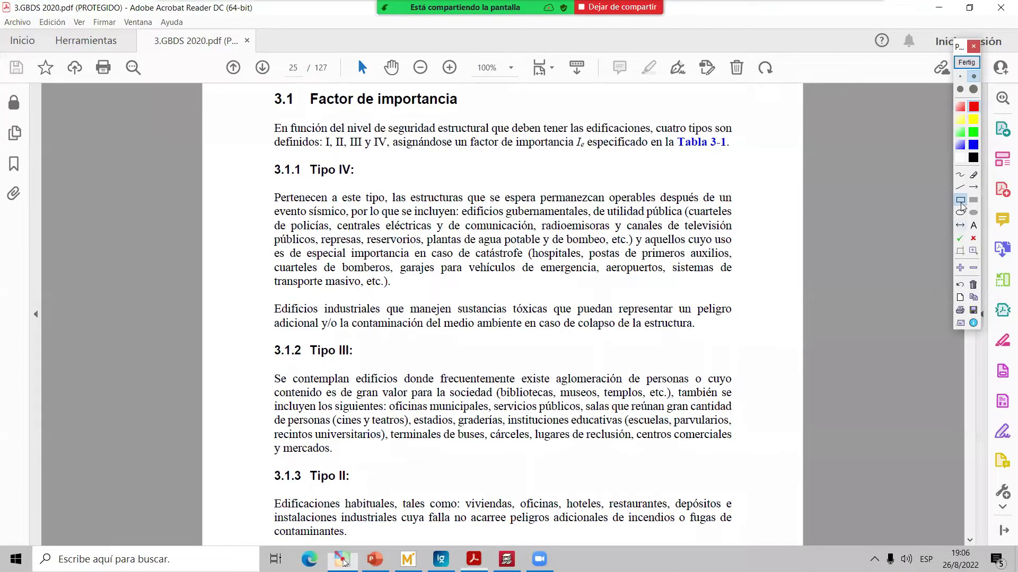
mouse_move(248, 160)
mouse_down()
mouse_move(420, 257)
mouse_move(689, 305)
mouse_move(757, 298)
mouse_up()
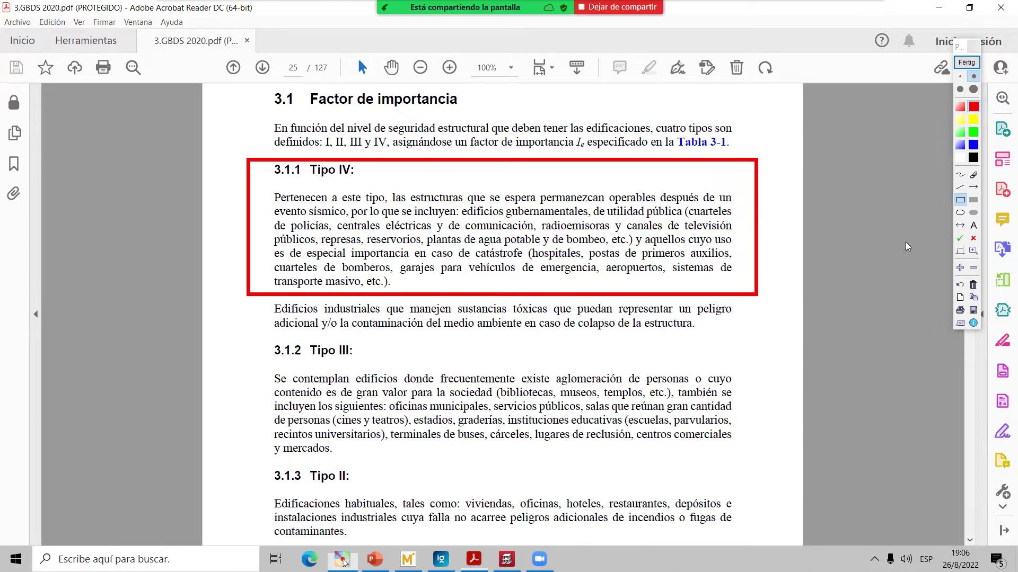
click(960, 239)
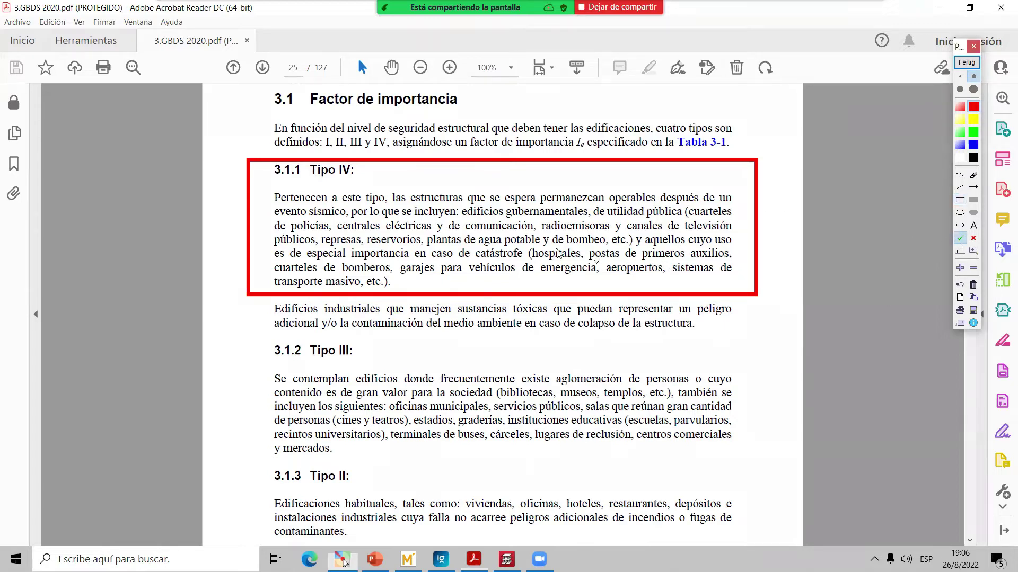
click(960, 201)
drag(525, 244, 738, 265)
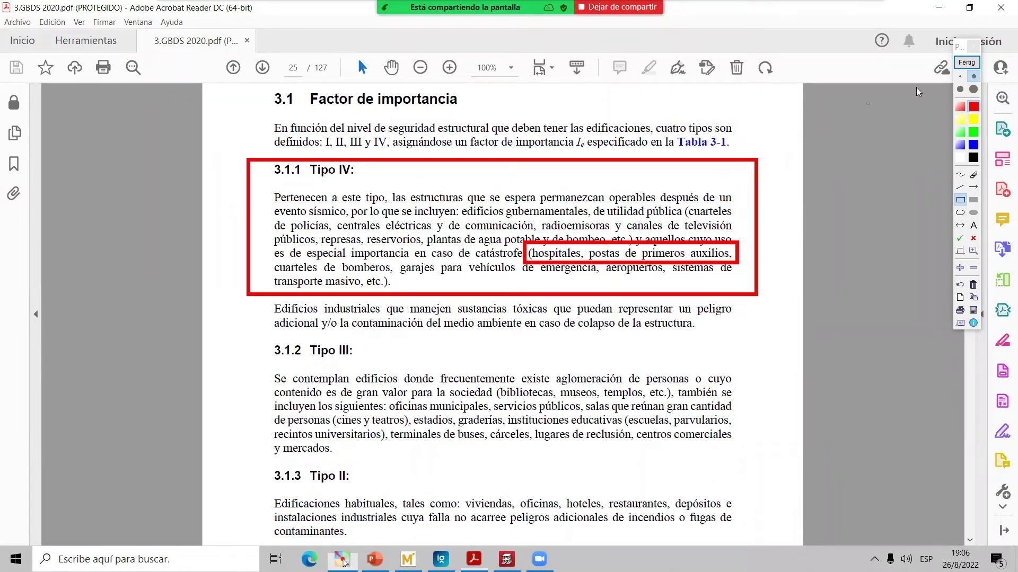
click(963, 64)
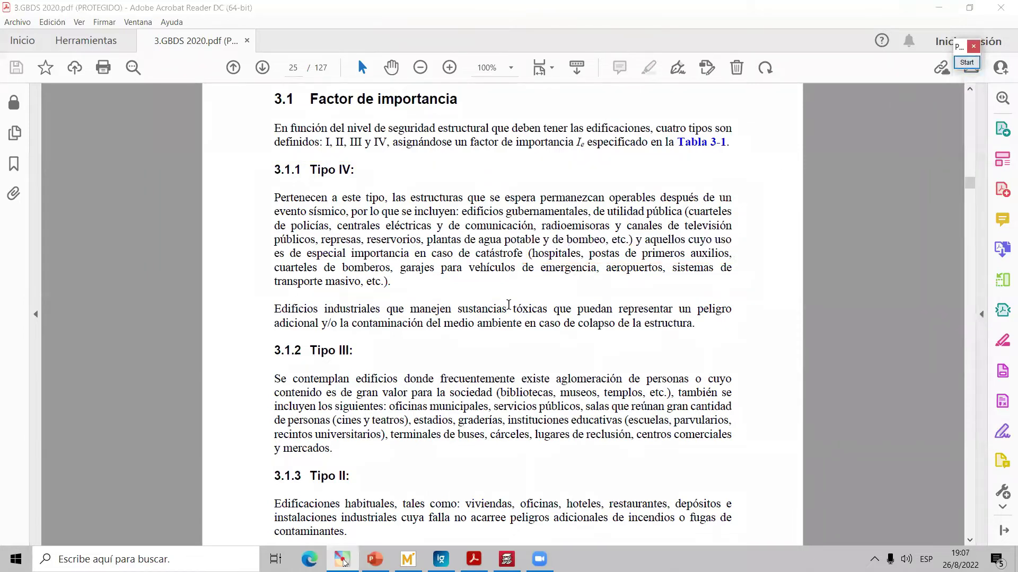
- Examine the importance factors Ie for each building type in Tabla 3-1 of the guide
scroll(508, 309, down, 10)
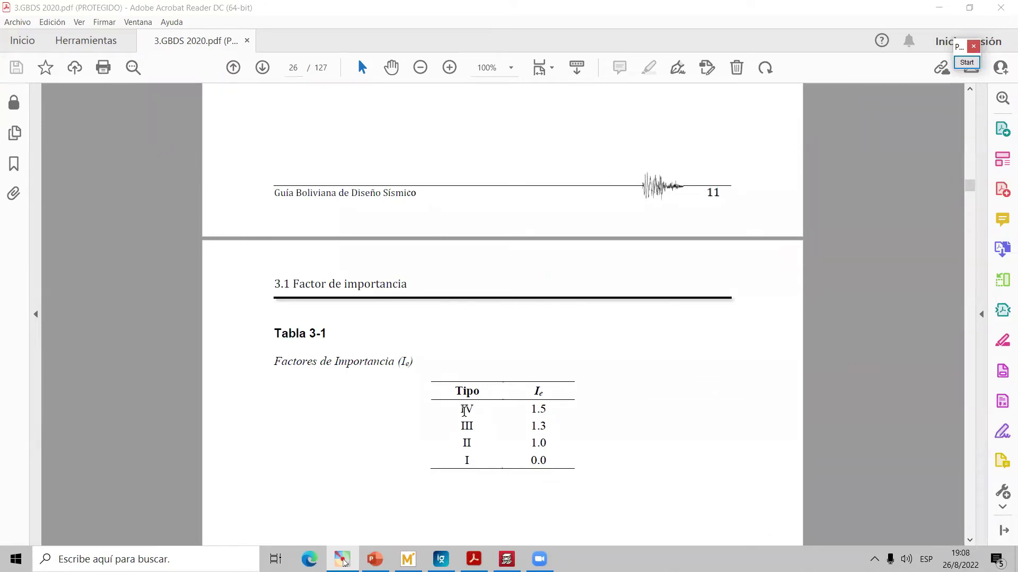
scroll(472, 430, down, 1)
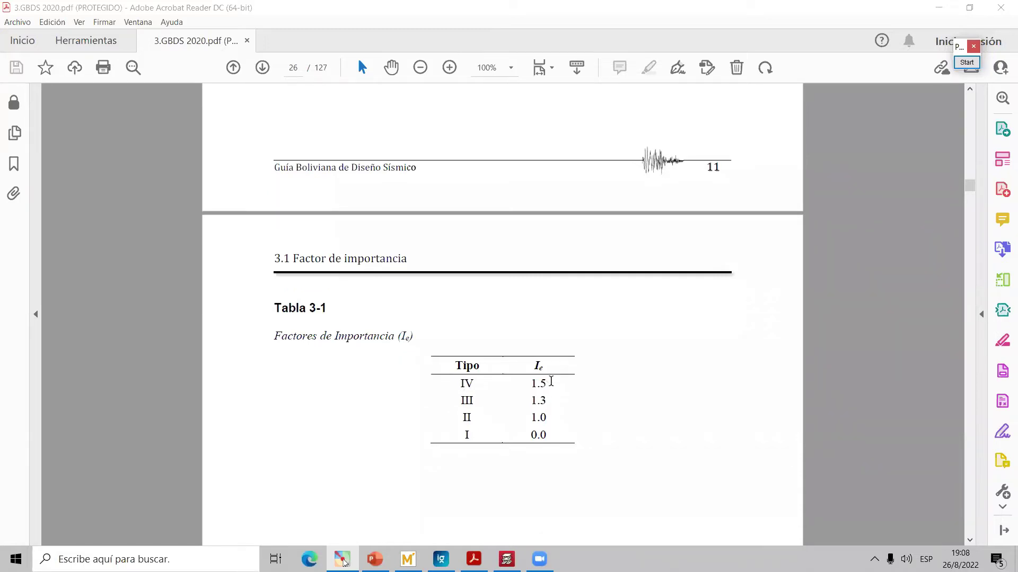
- Outline the 3.1.2 Tipo III section with a red rectangle, end the annotation, and check its importance factor in Tabla 3-1
scroll(550, 382, up, 10)
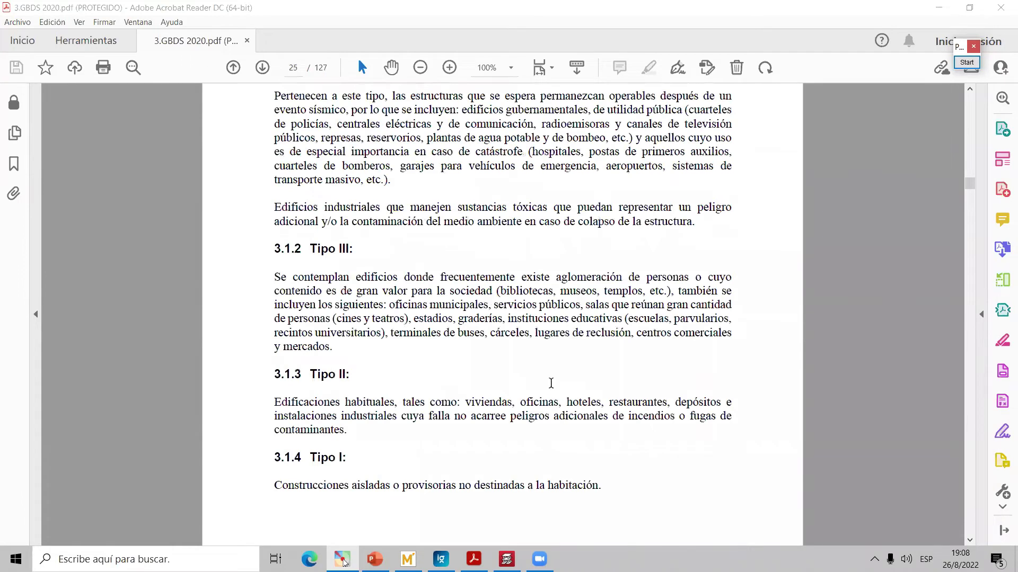
scroll(550, 383, up, 3)
scroll(551, 383, up, 1)
scroll(296, 377, down, 2)
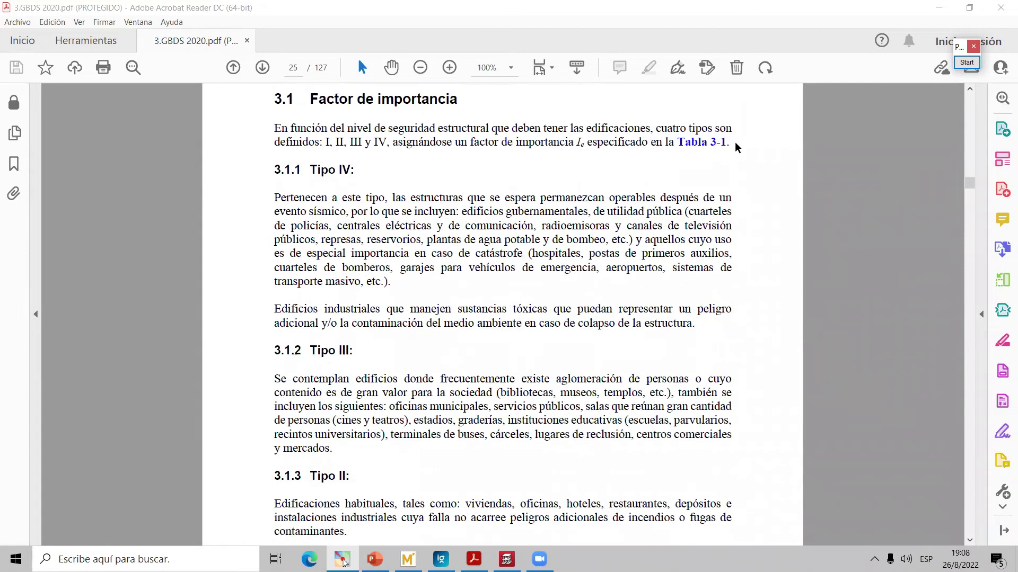
click(963, 62)
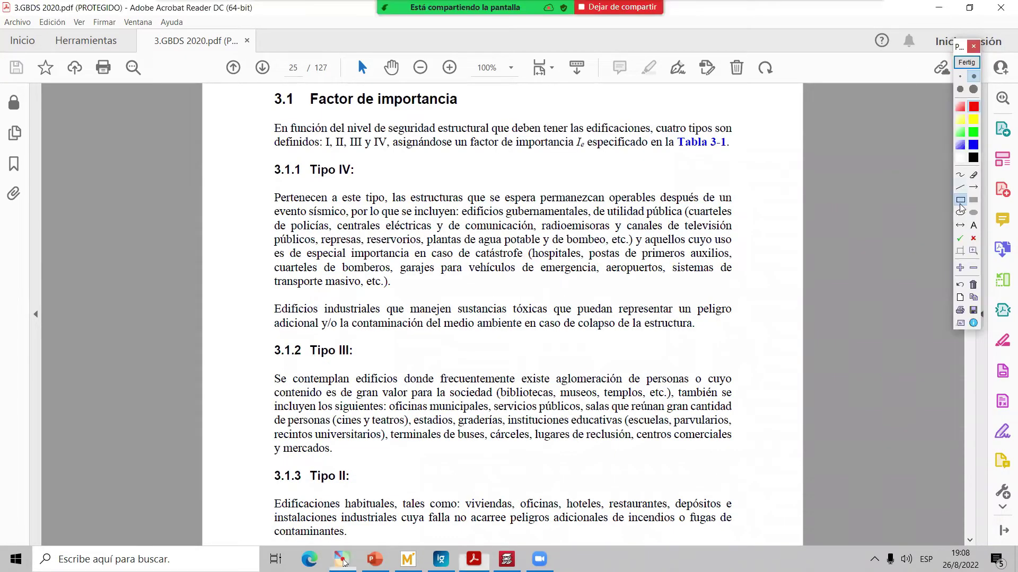
mouse_move(258, 345)
mouse_down()
mouse_move(358, 418)
mouse_move(620, 466)
mouse_move(776, 466)
mouse_move(746, 474)
mouse_up()
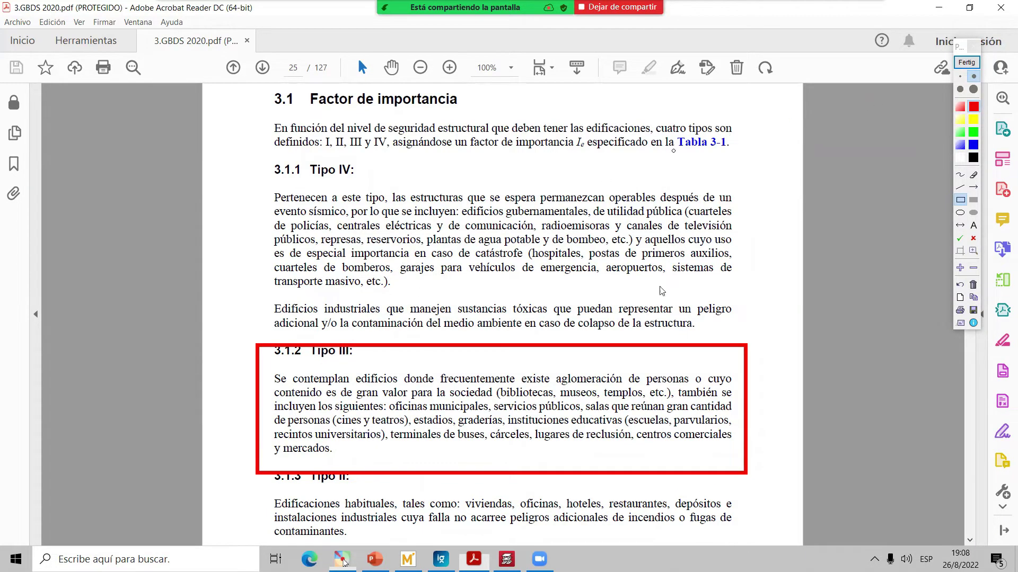
click(966, 62)
scroll(515, 349, down, 10)
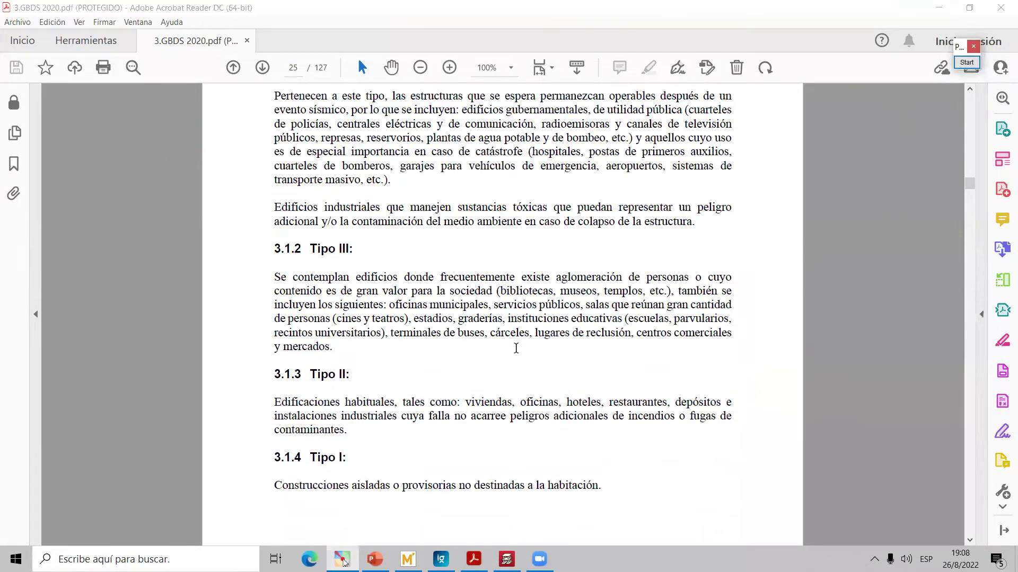
scroll(517, 353, down, 1)
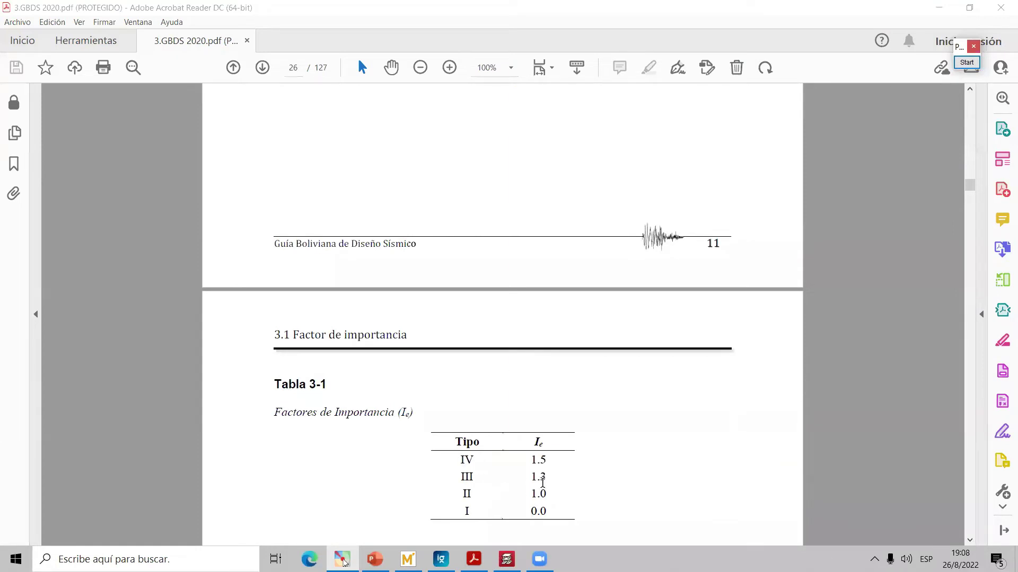
- Outline the 3.1.3 Tipo II description with a red rectangle, place a green check mark on "oficinas", and end the screen annotation
scroll(502, 444, up, 4)
scroll(500, 438, up, 9)
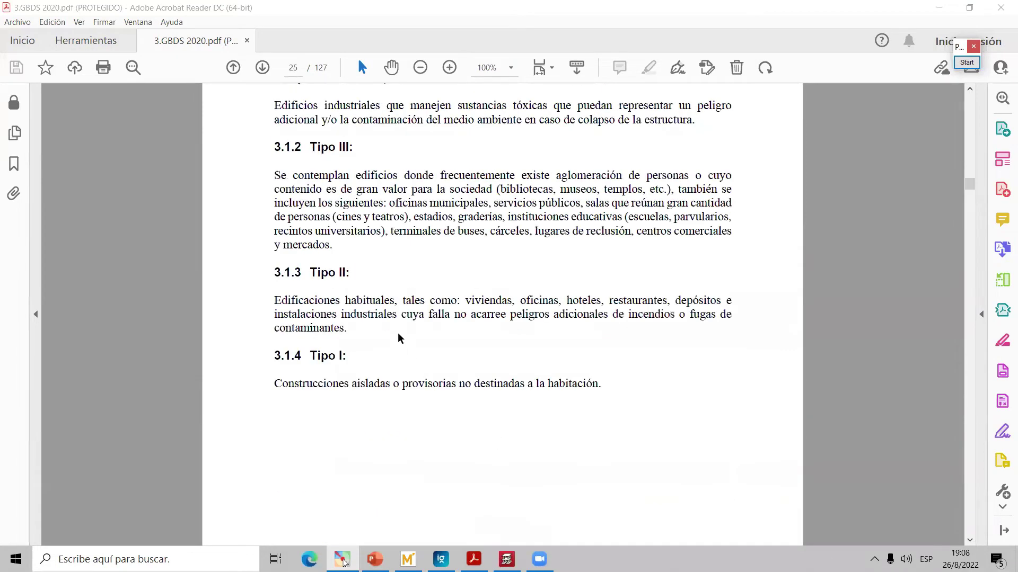
click(967, 62)
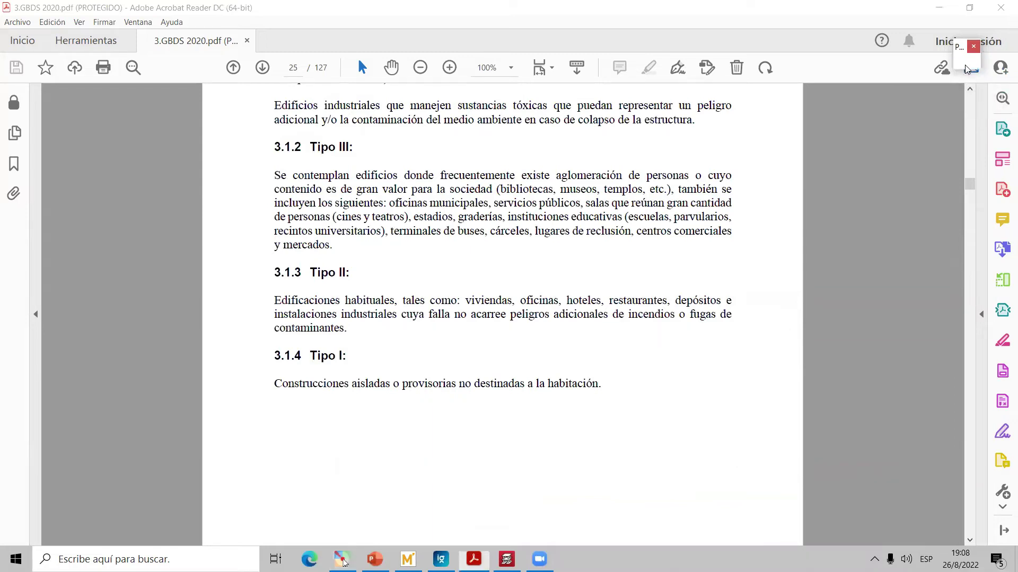
click(961, 200)
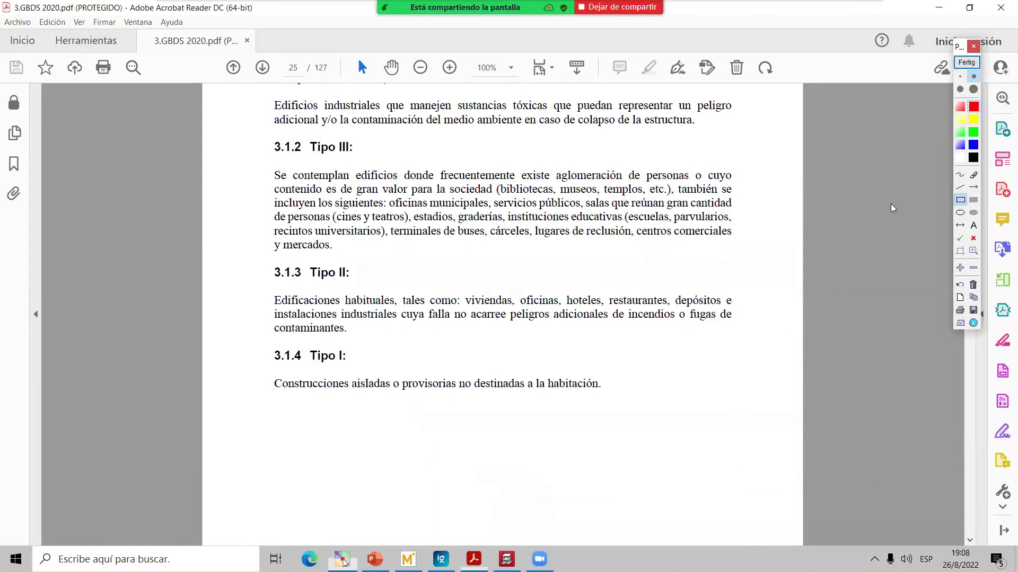
mouse_move(261, 282)
mouse_down()
mouse_move(362, 334)
mouse_move(766, 354)
mouse_up()
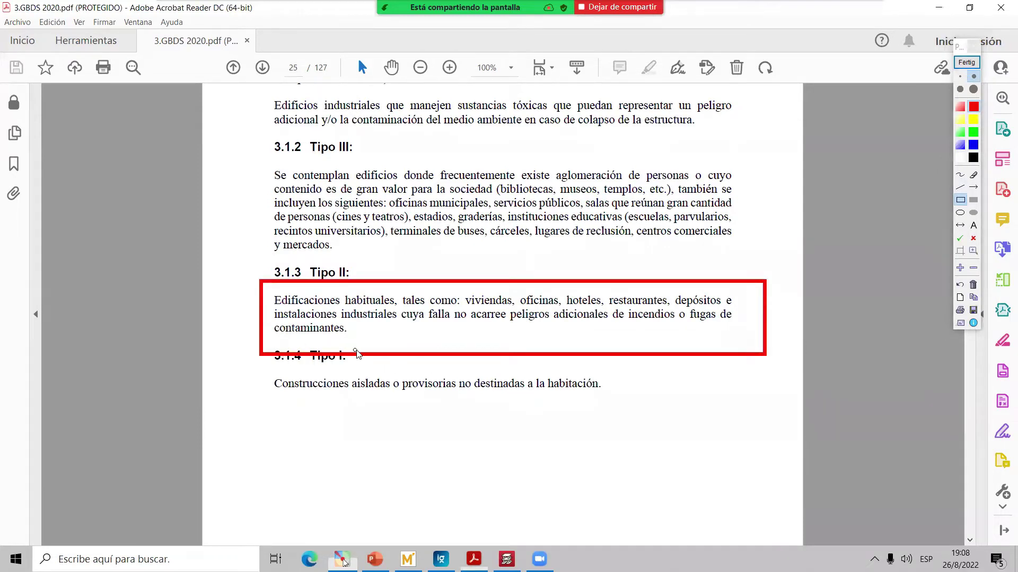
click(960, 238)
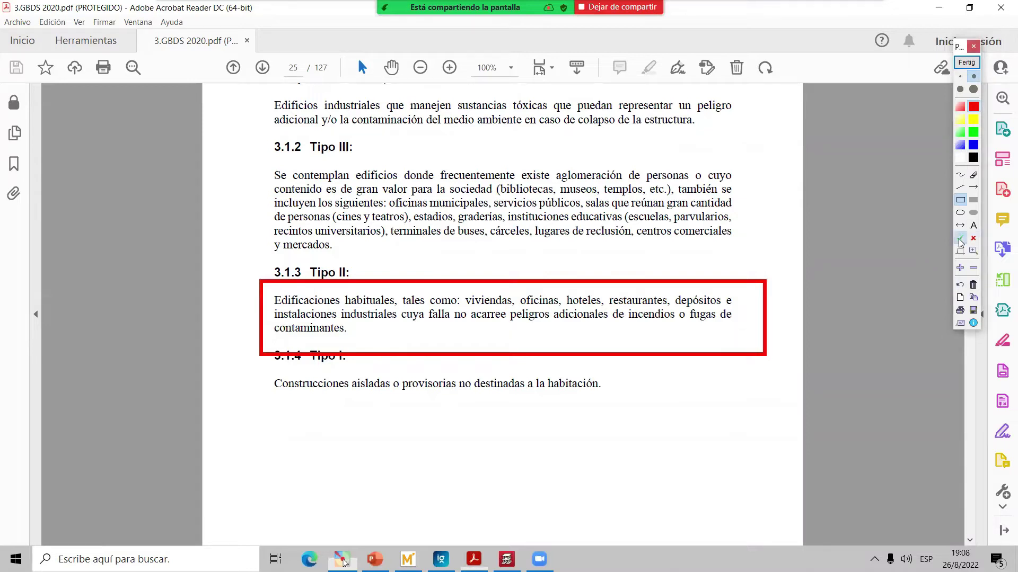
click(545, 290)
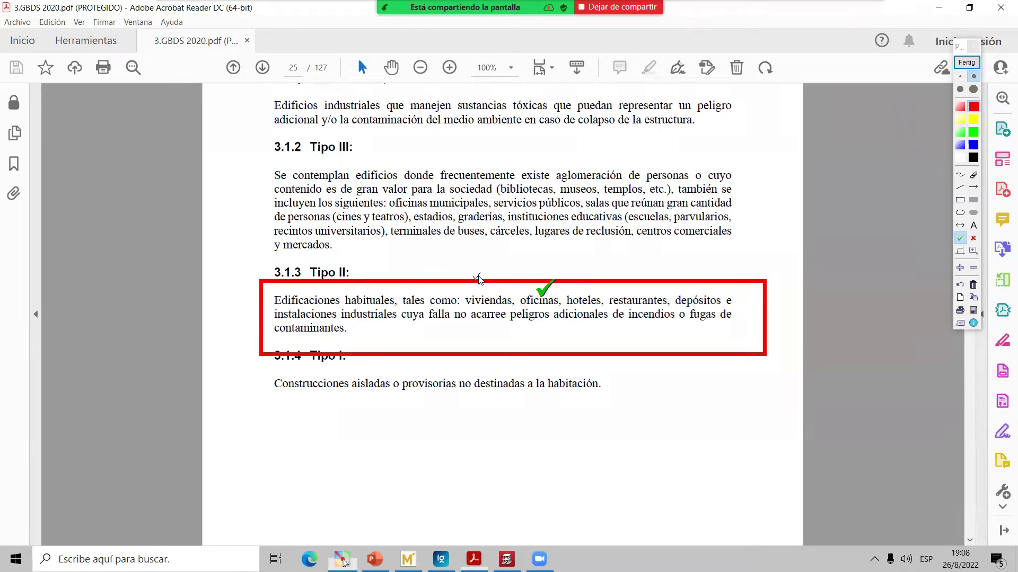
click(966, 63)
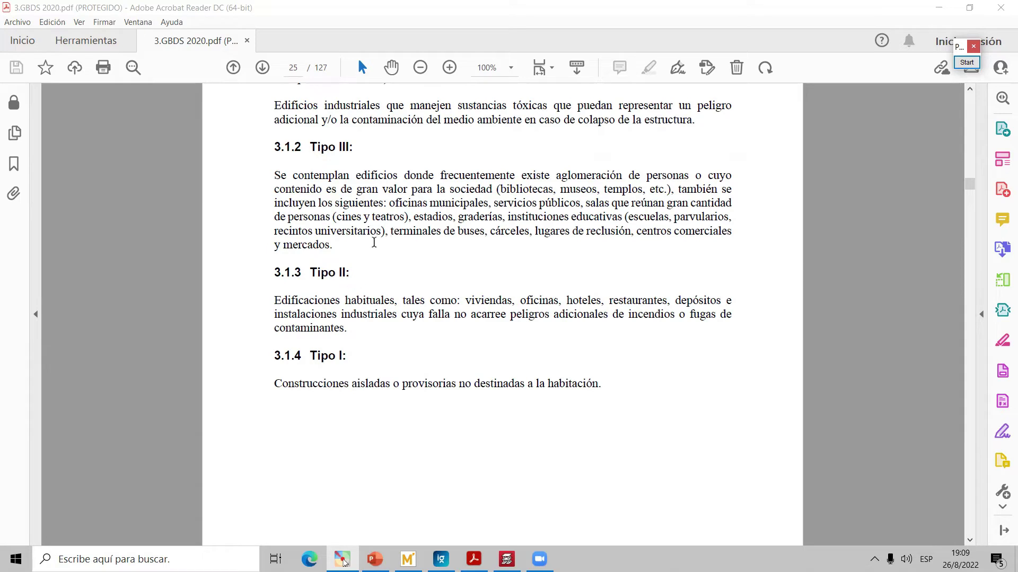
- Switch to CYPECAD, try building category IV to read its description, and return the category to II
click(506, 559)
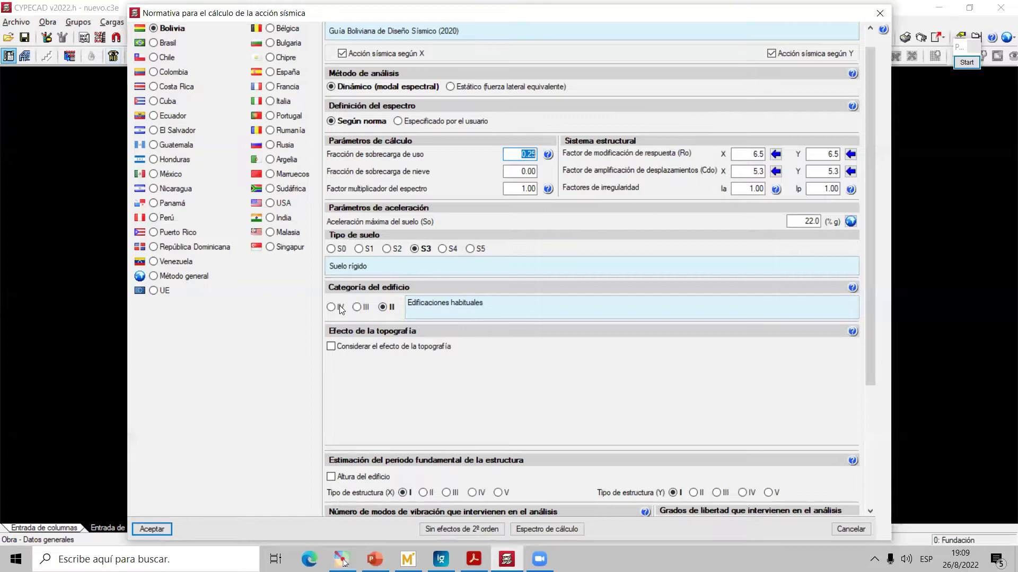
click(339, 308)
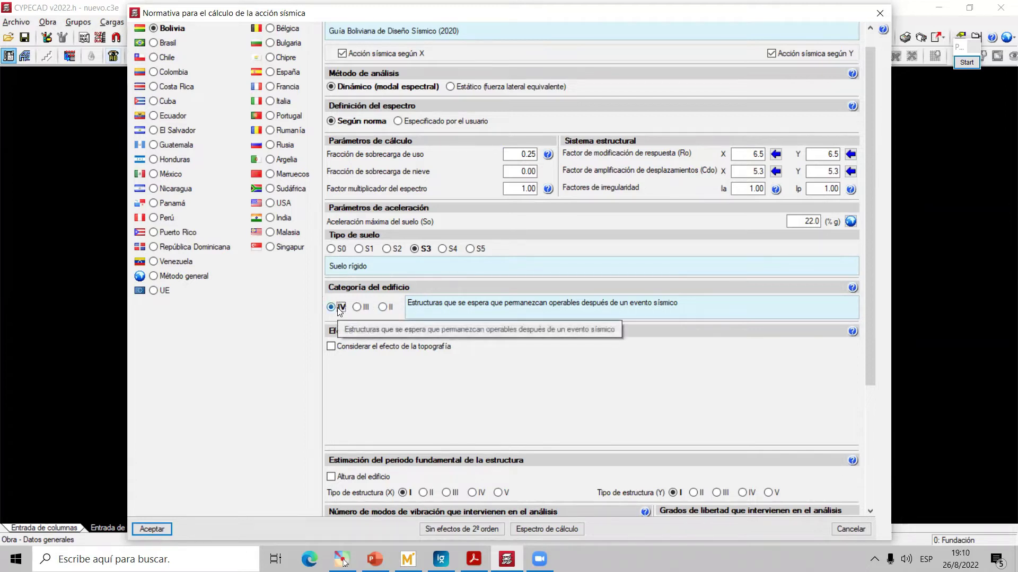
click(382, 308)
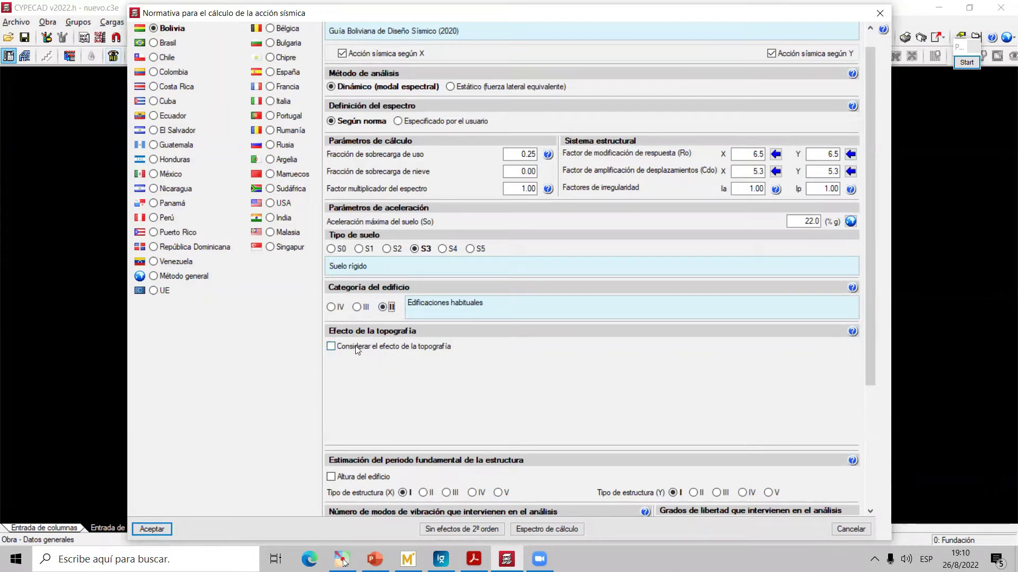
- Turn on the topography effect to view its slope parameters and diagram, and turn it off again
click(332, 349)
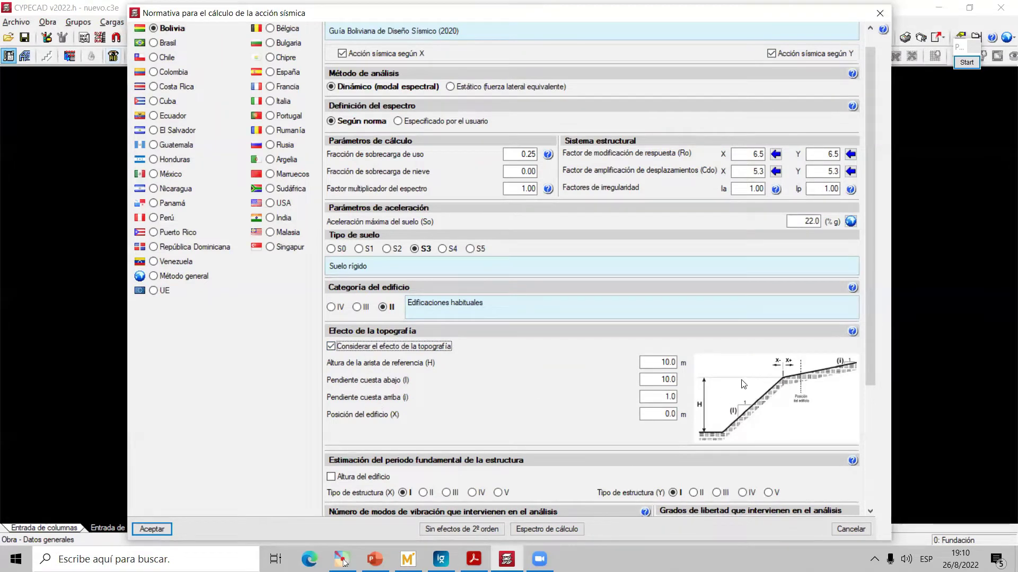
click(334, 347)
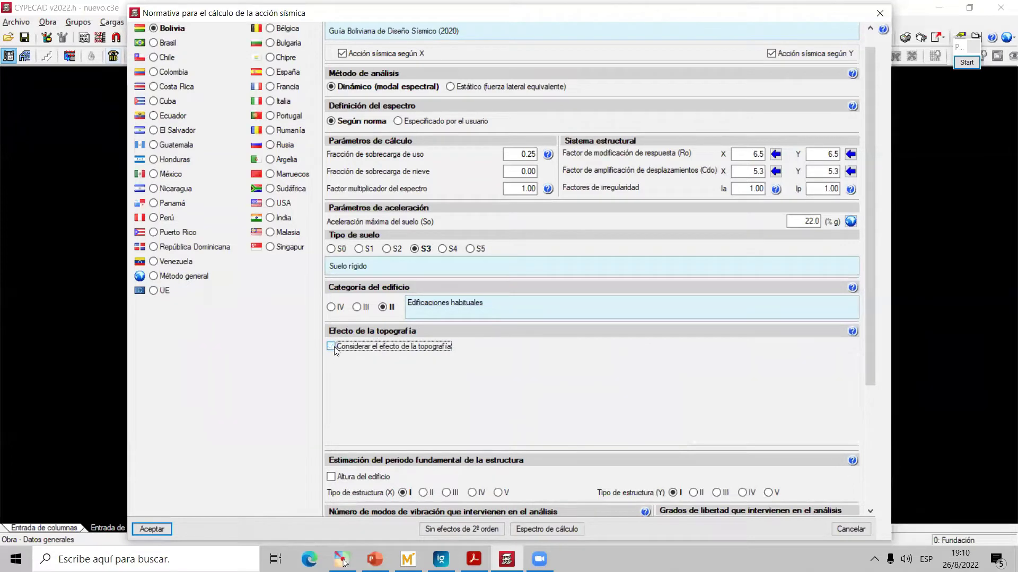
scroll(507, 377, up, 1)
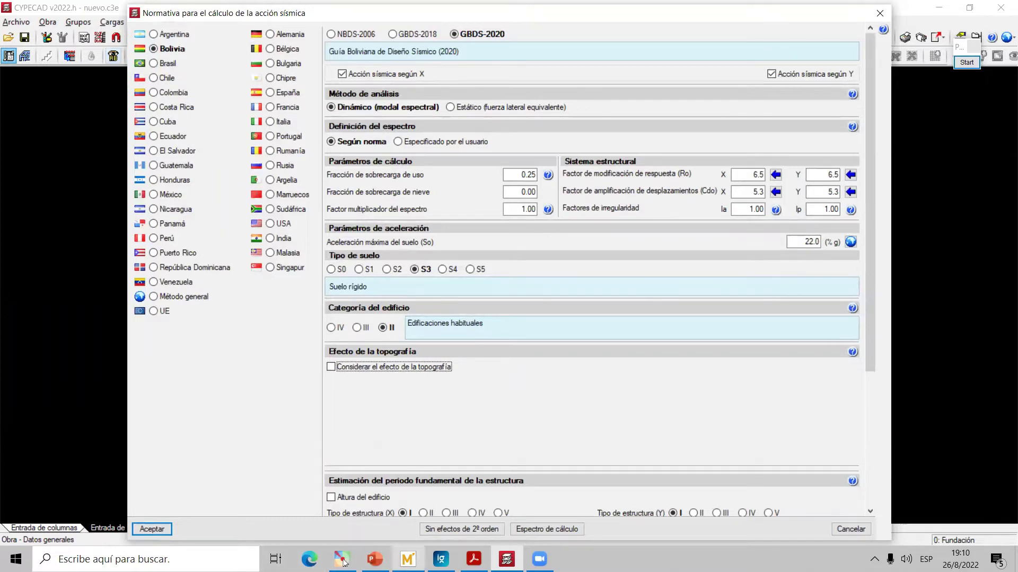
- Switch to PowerPoint and present slide 78, SISTEMA ESTRUCTURAL, to compare the GBDS 2020 and NTE 030 reduction coefficients
click(341, 559)
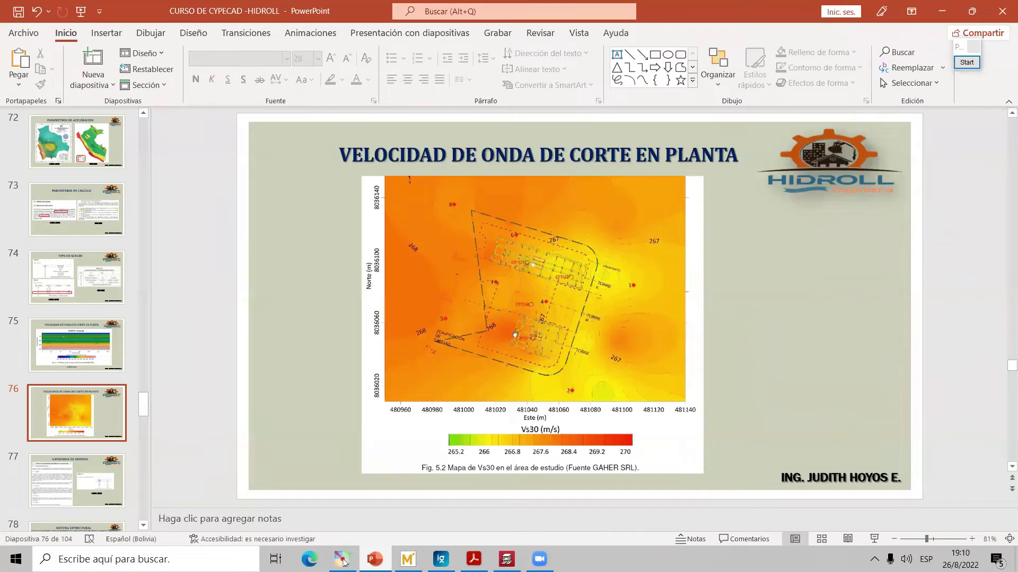
key(Down)
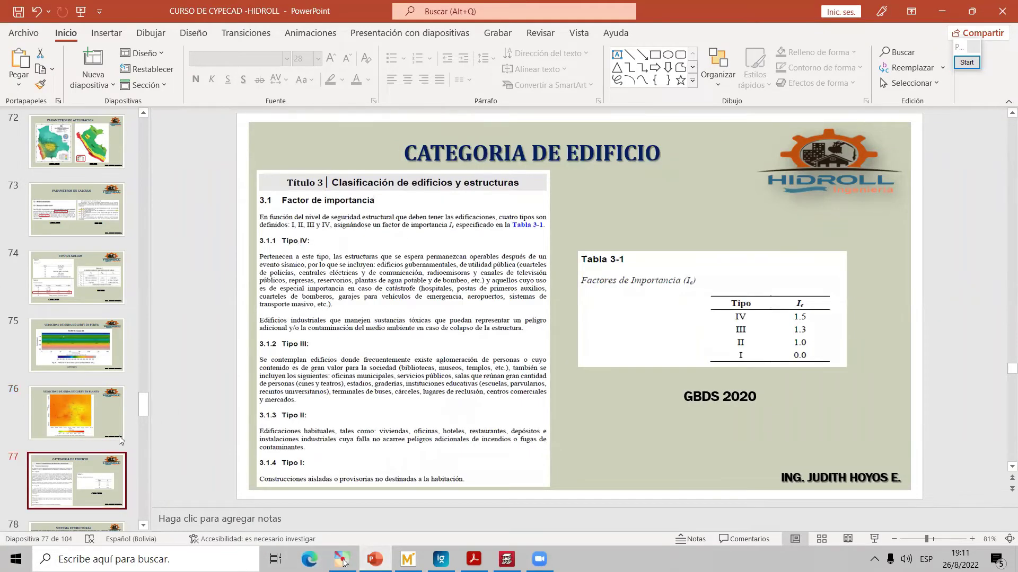
scroll(79, 434, down, 2)
click(79, 435)
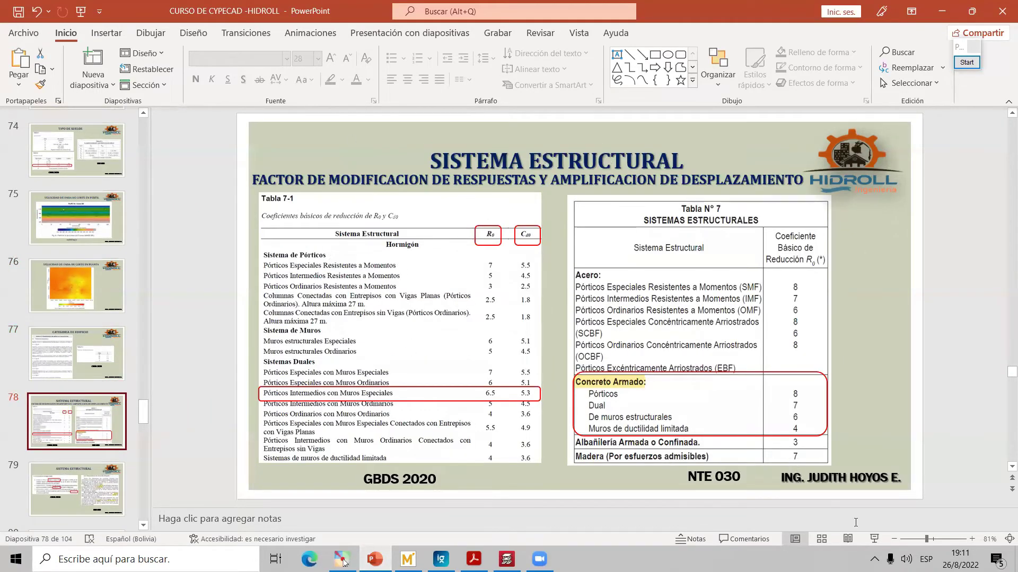
click(878, 543)
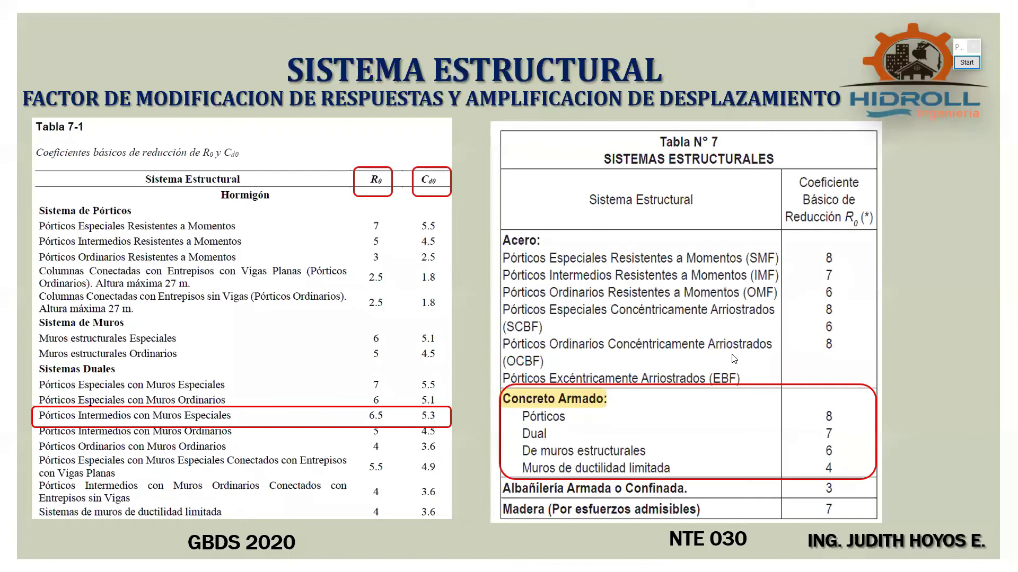
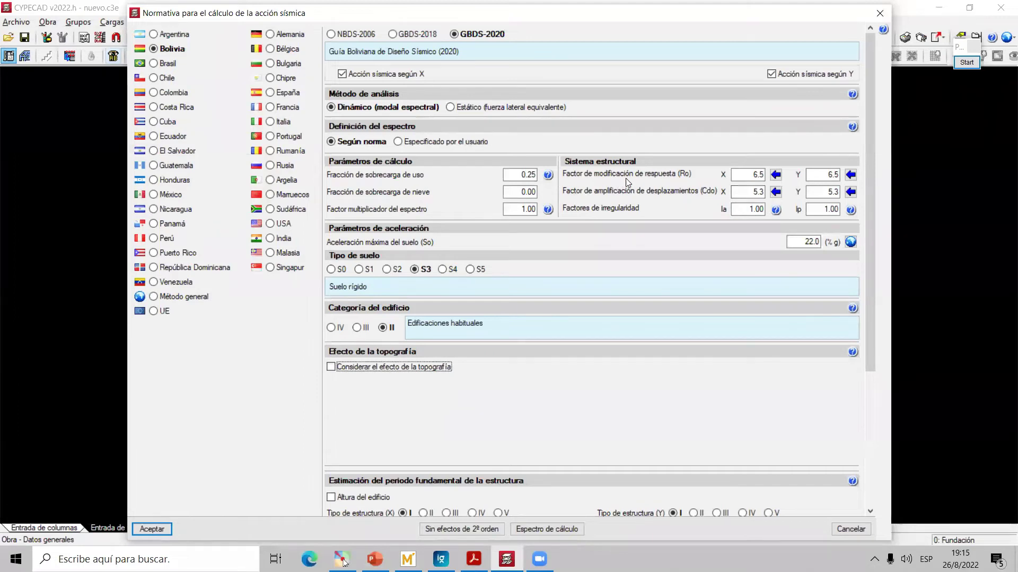
- Enter 6.5 as the response modification factor Ro in X in CYPECAD, and check it against the SISTEMA ESTRUCTURAL slide
double_click(753, 175)
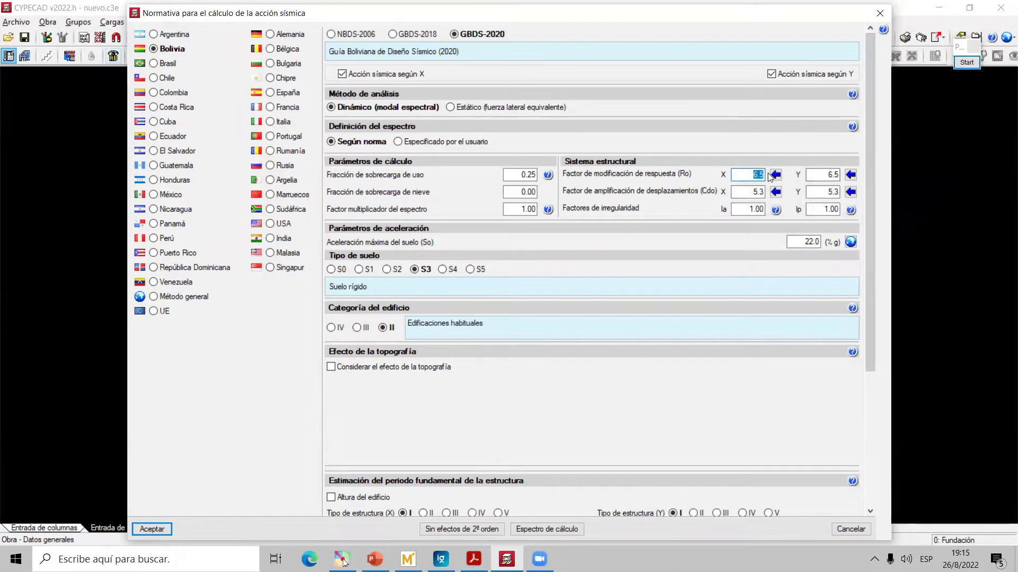
text(6)
key(Tab)
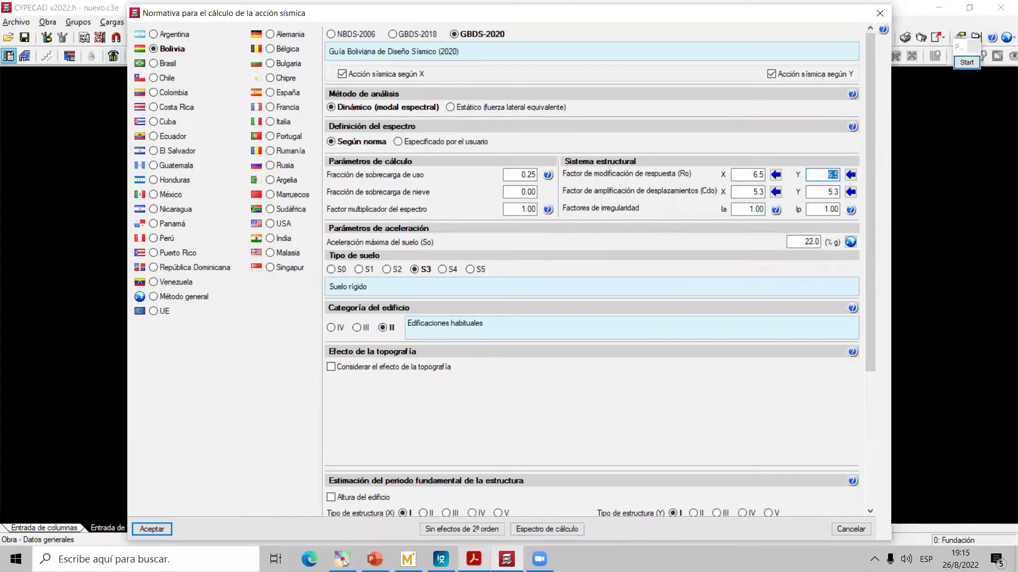
mouse_move(375, 560)
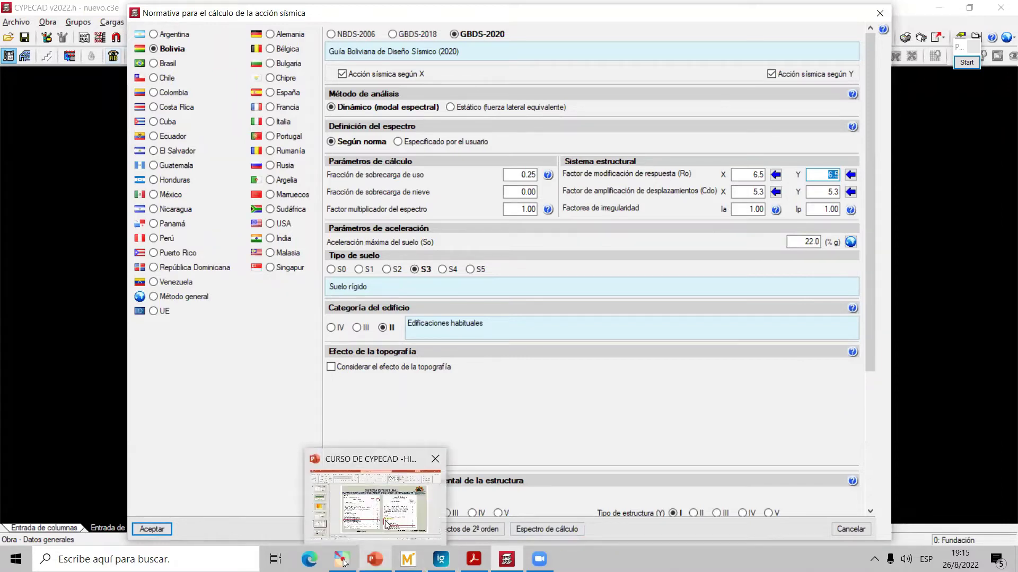
click(388, 522)
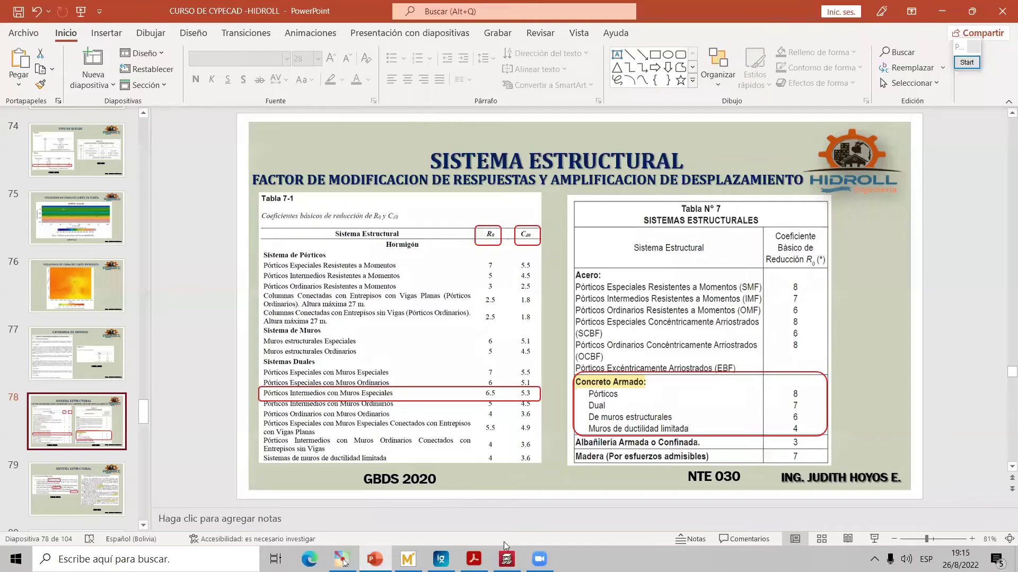
key(alt+Tab)
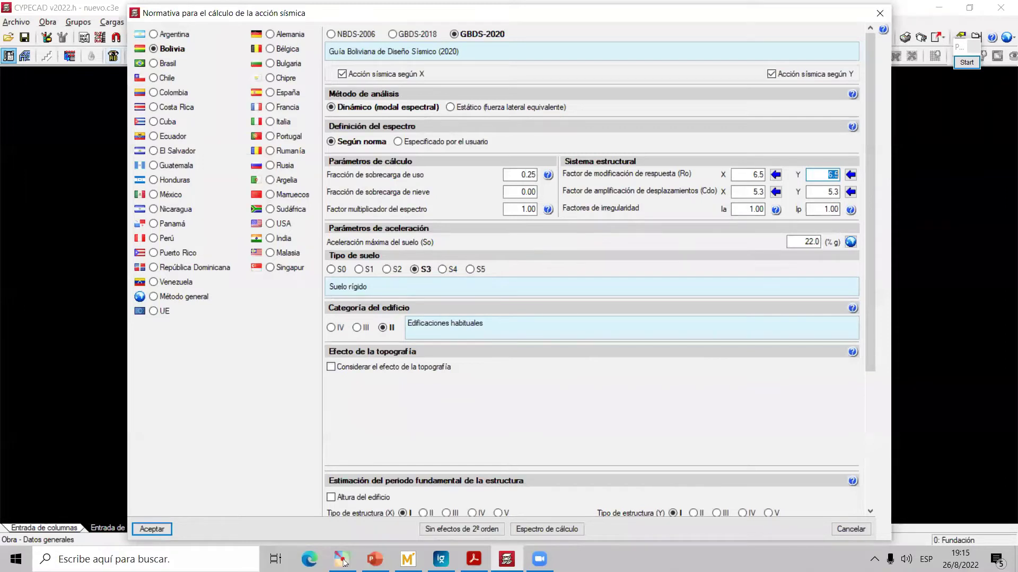
- Switch to PowerPoint and open slide 81, FACTOR DE IRREGULARIDAD, with the height and plan irregularity tables
mouse_move(343, 562)
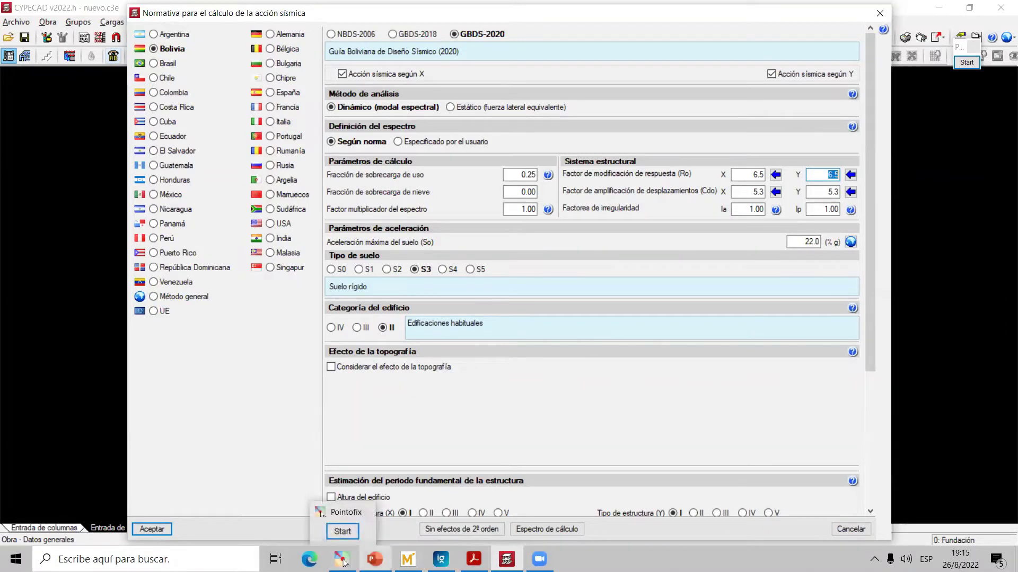
mouse_move(375, 559)
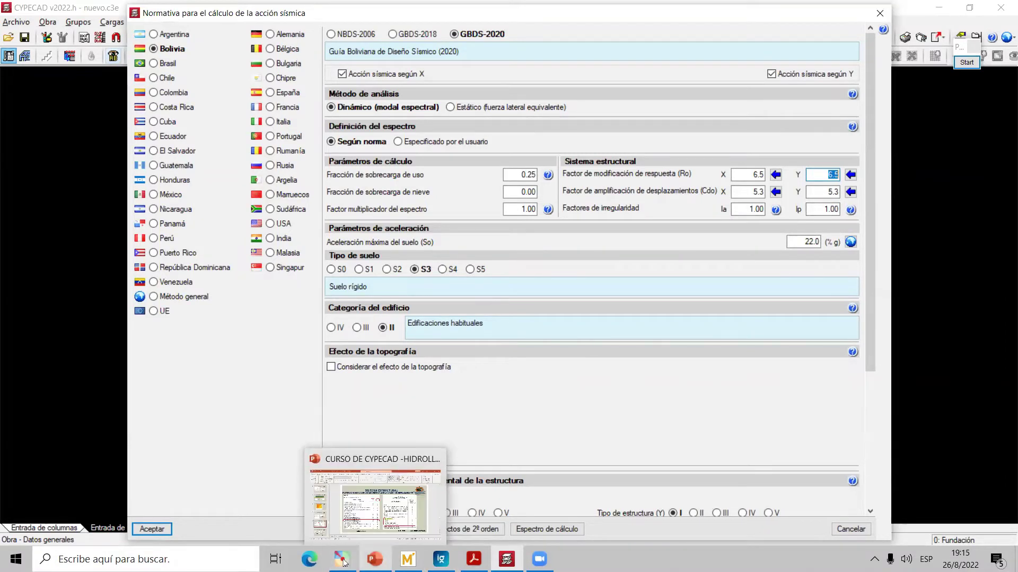
click(422, 515)
click(93, 484)
scroll(40, 459, down, 1)
scroll(40, 459, down, 5)
click(55, 439)
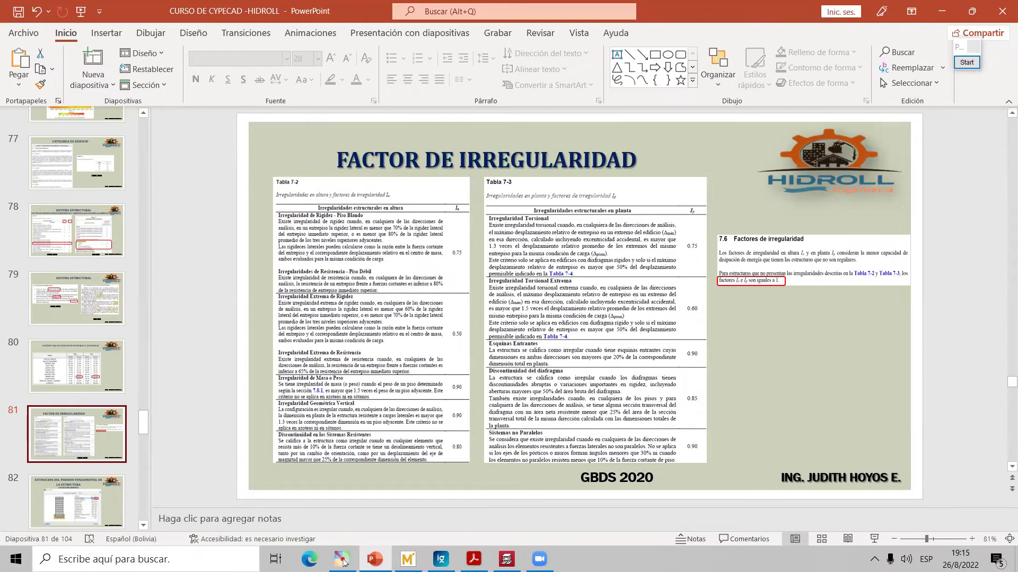
- Switch to the GBDS 2020 PDF and find Tabla 7-2 with the height irregularities and their Ia factors
key(alt+Tab)
scroll(445, 356, down, 10)
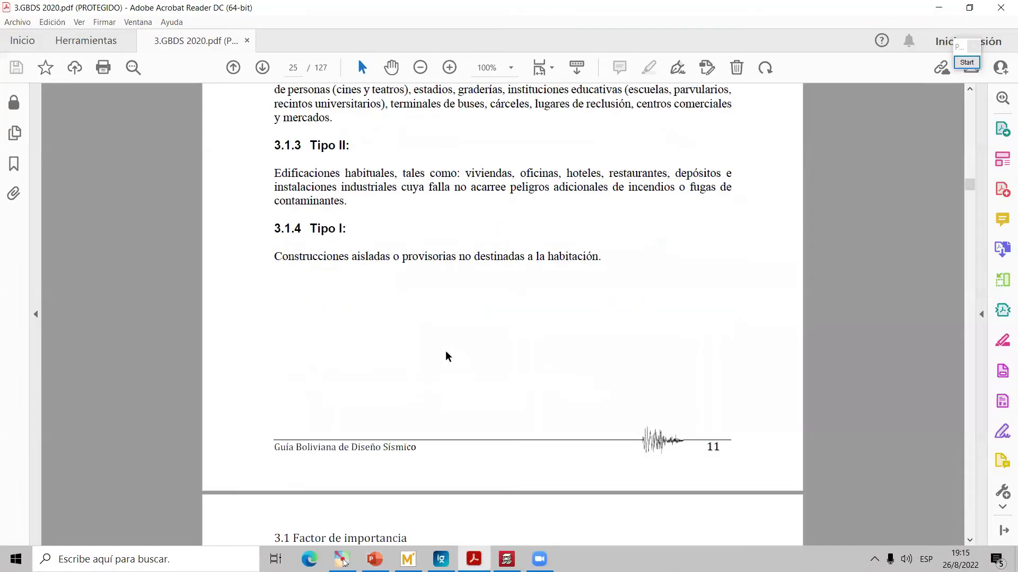
scroll(447, 355, down, 10)
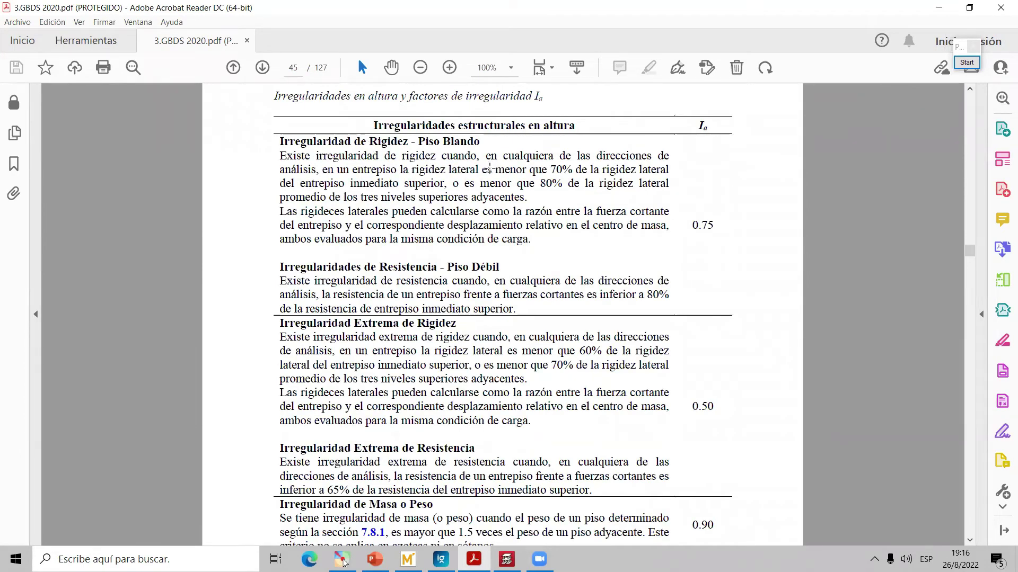
scroll(488, 168, up, 5)
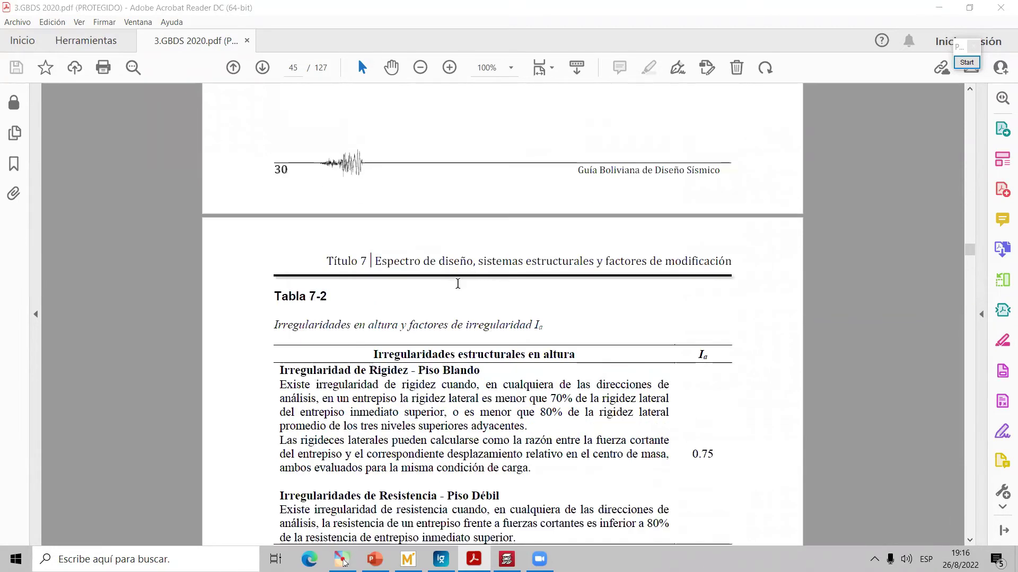
- Look through Tabla 7-2 on height irregularities and return to section 7.6, Factores de irregularidad, in the GBDS 2020 guide
scroll(507, 397, up, 3)
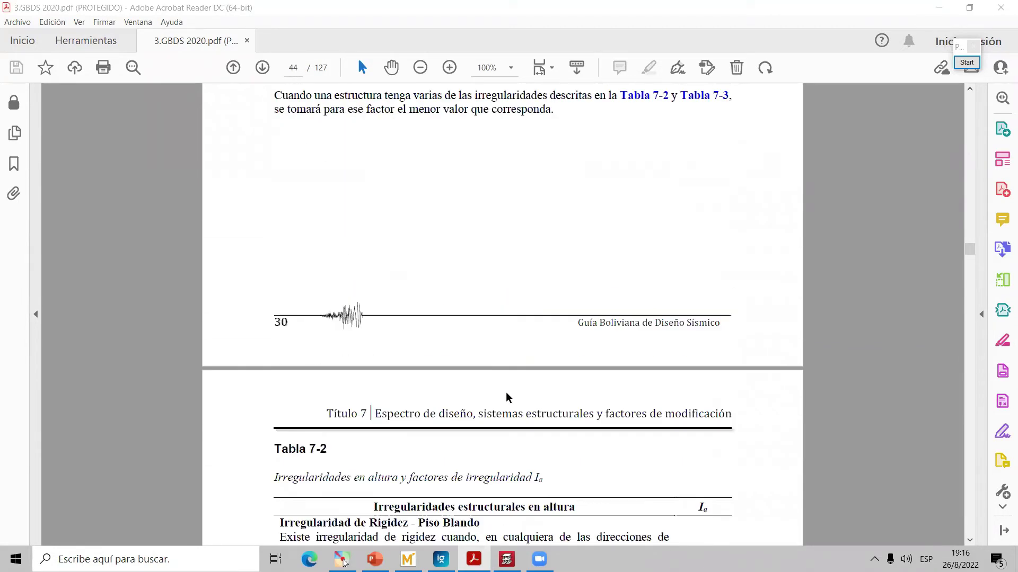
scroll(507, 398, down, 5)
scroll(506, 398, up, 6)
scroll(506, 398, down, 3)
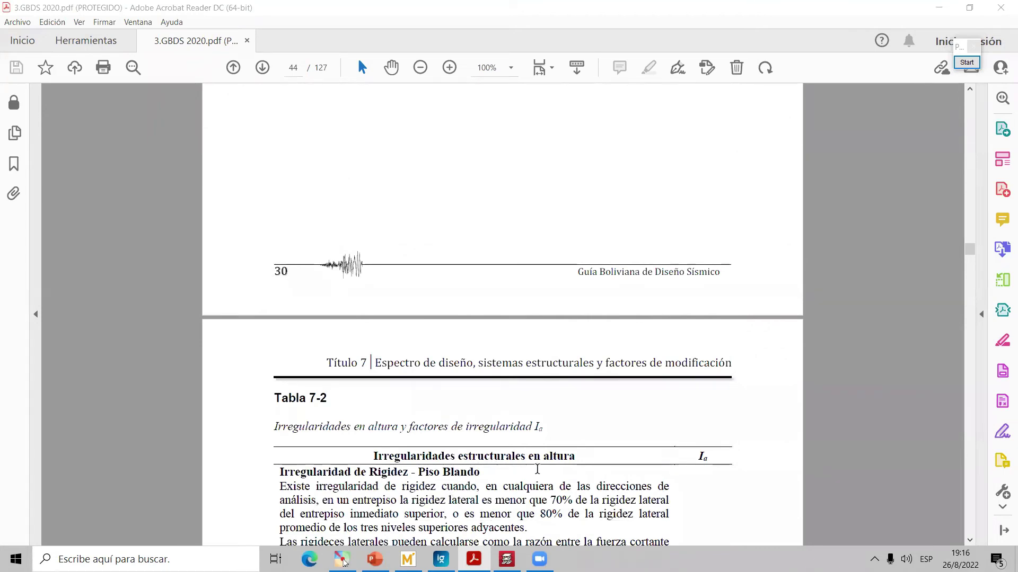
scroll(568, 439, up, 3)
scroll(566, 440, down, 6)
scroll(566, 439, down, 15)
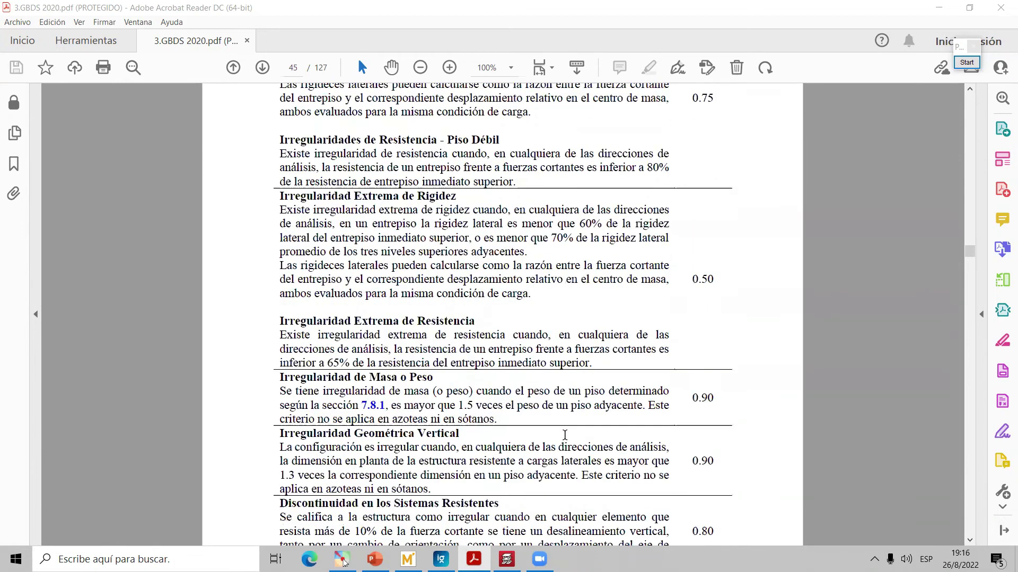
scroll(565, 437, down, 10)
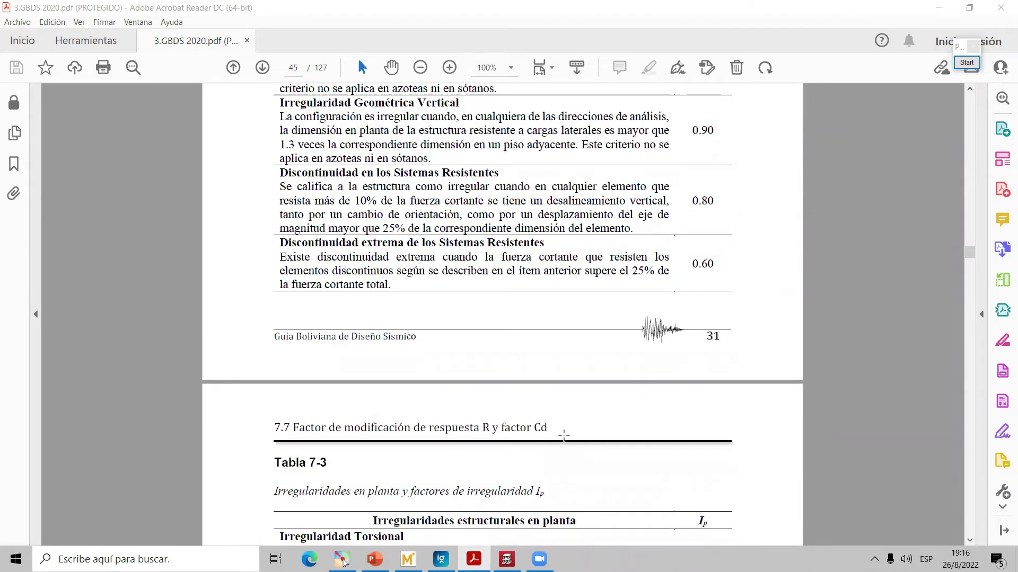
scroll(501, 412, up, 15)
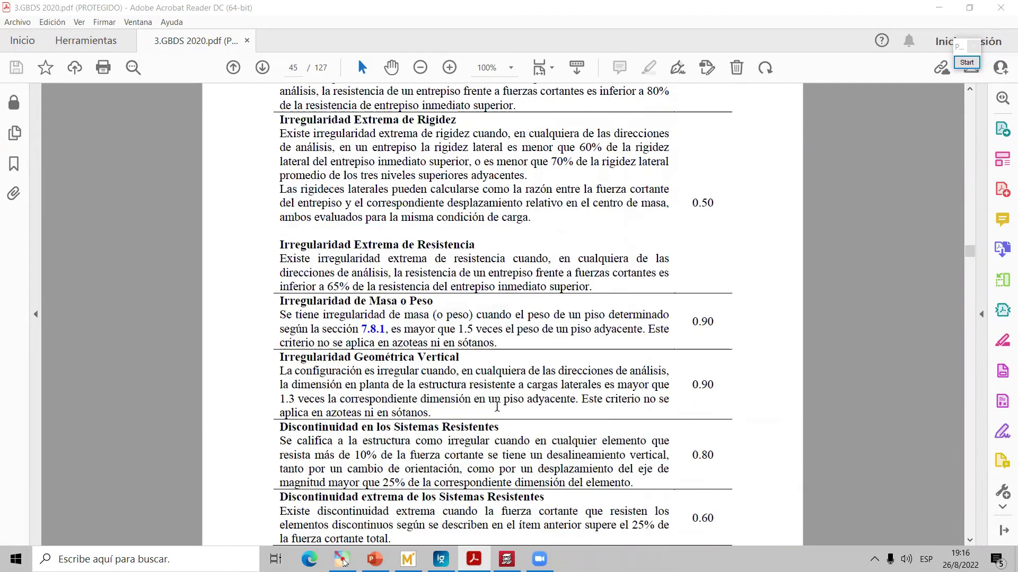
scroll(497, 406, up, 20)
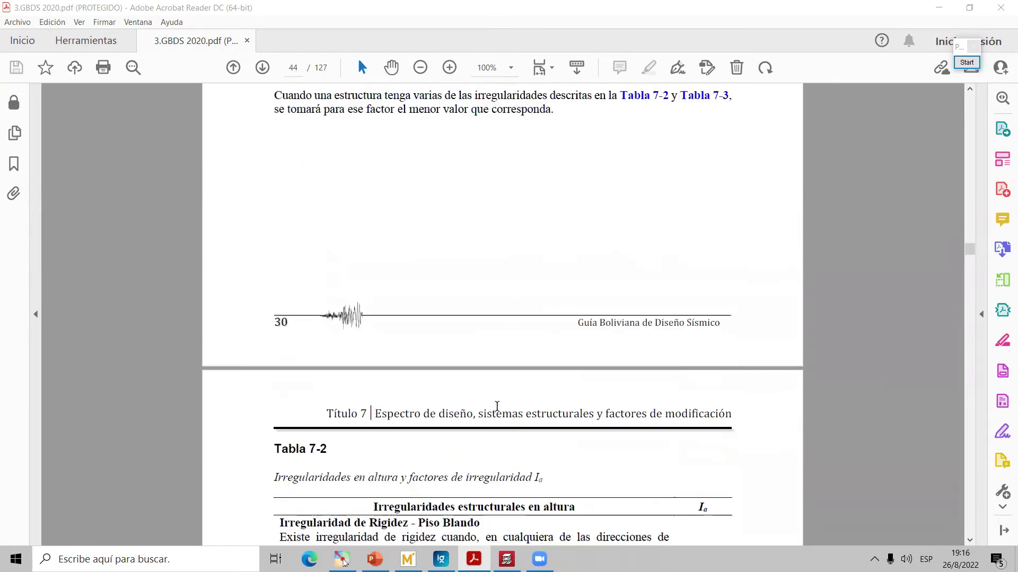
scroll(498, 411, up, 3)
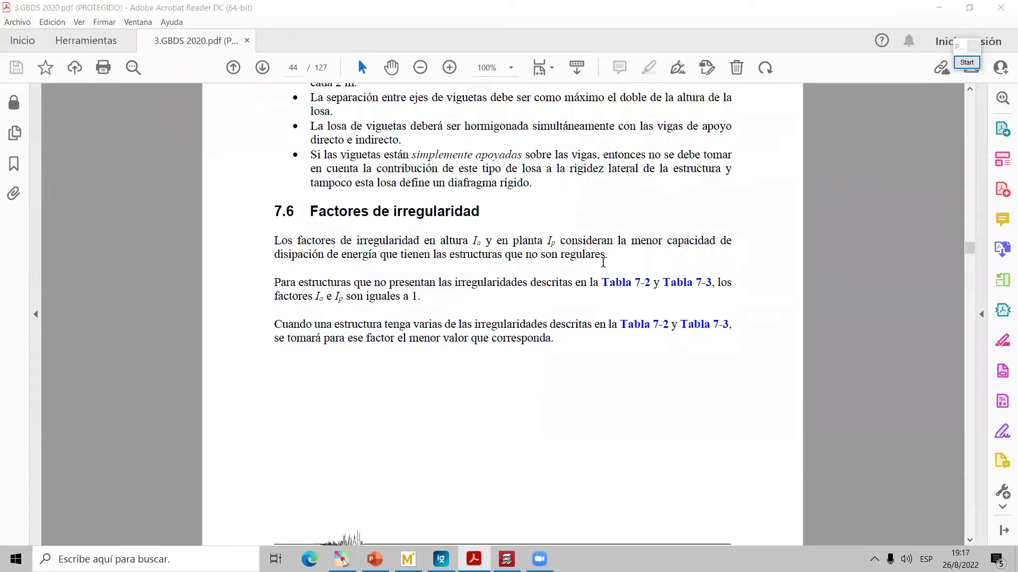
- Examine the Piso Blando, Piso Débil and extreme stiffness and strength irregularities with their Ia factors in Tabla 7-2
scroll(472, 279, down, 5)
scroll(472, 279, down, 3)
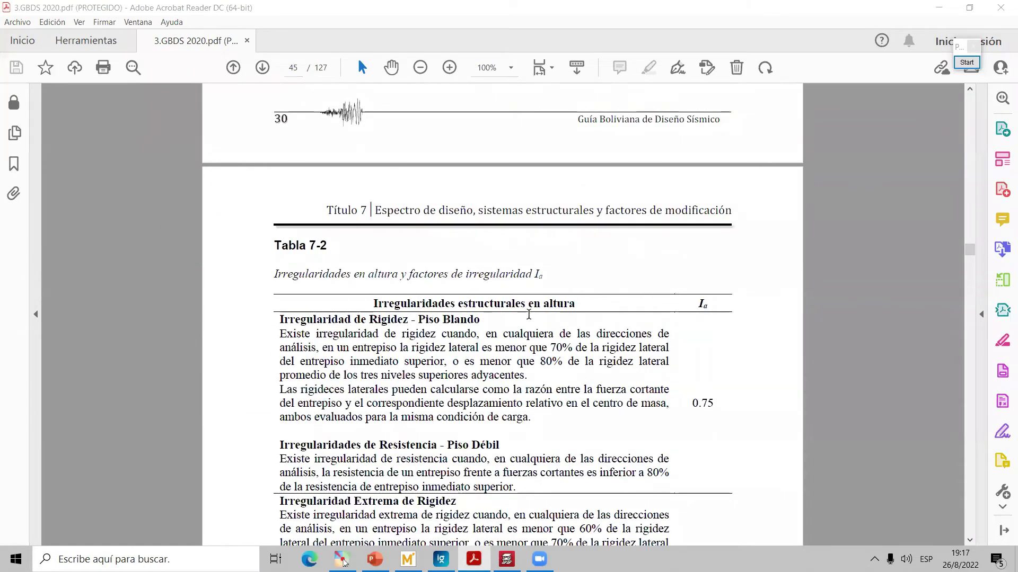
scroll(556, 310, down, 1)
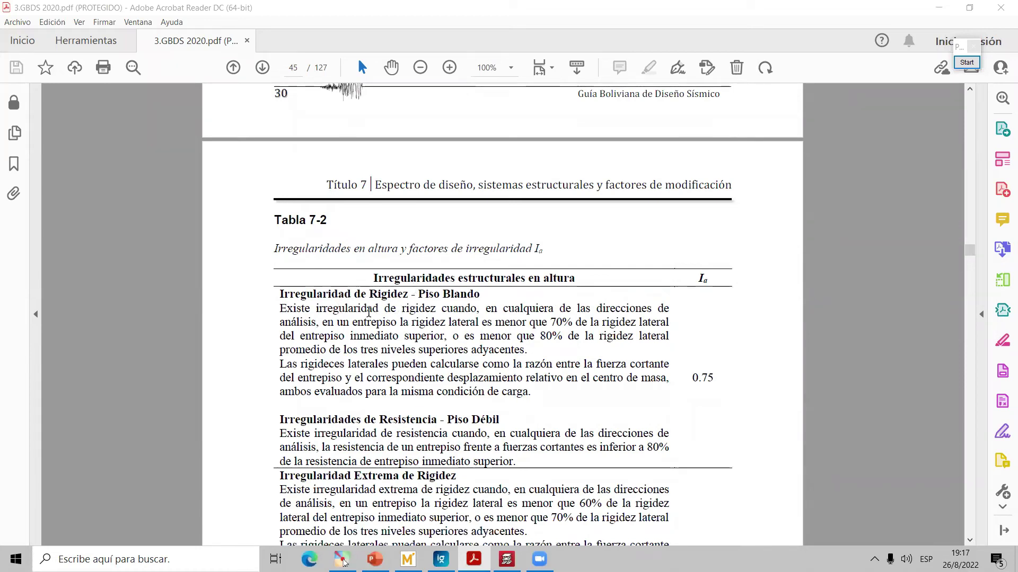
scroll(422, 331, down, 2)
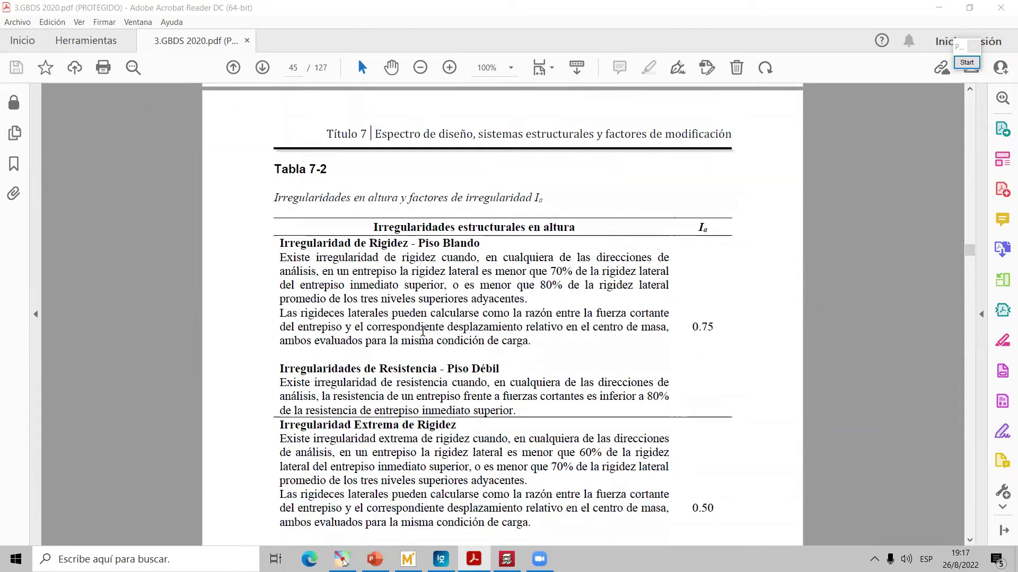
scroll(428, 375, down, 2)
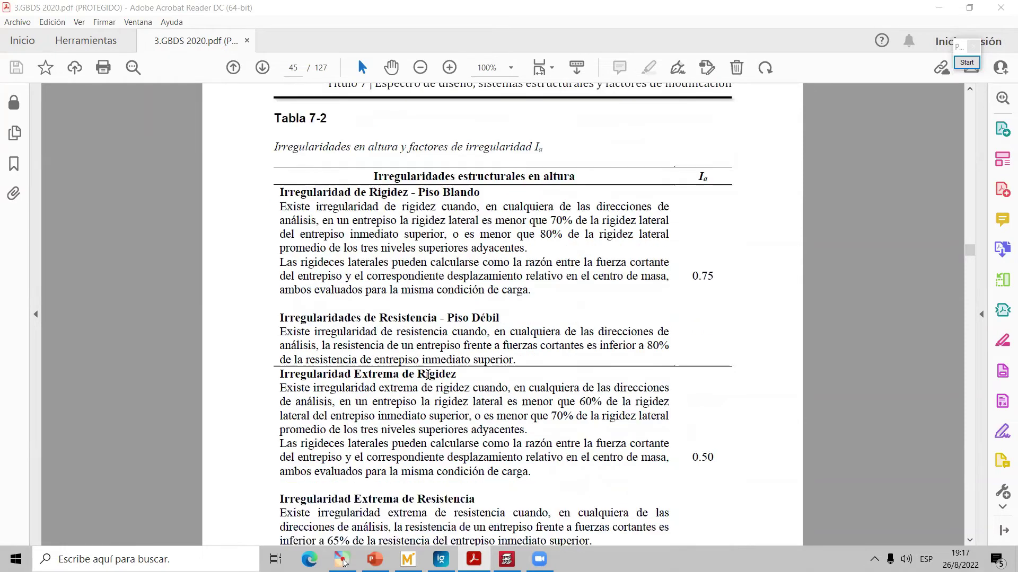
scroll(429, 376, down, 2)
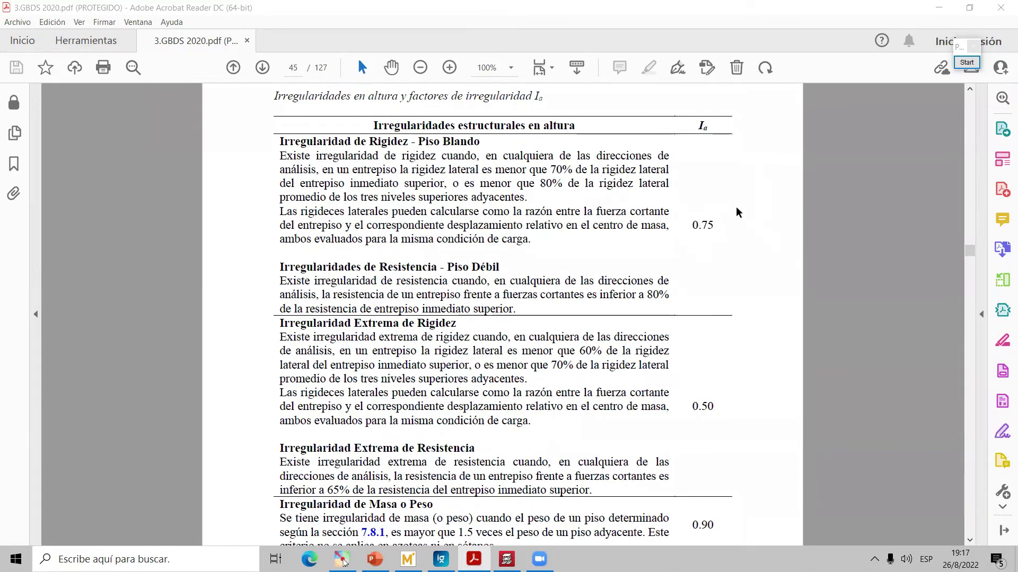
scroll(583, 318, down, 2)
scroll(581, 315, up, 3)
scroll(581, 314, up, 4)
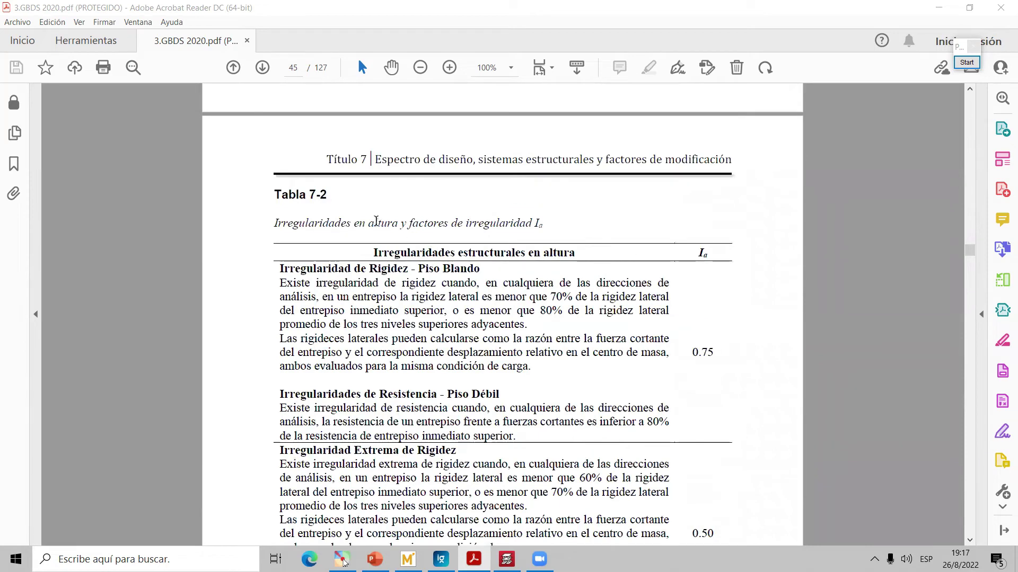
- Find Tabla 7-3 in the guide and examine the plan irregularities with their Ip factors
scroll(562, 262, down, 7)
scroll(562, 262, down, 19)
scroll(562, 263, down, 10)
scroll(561, 288, down, 6)
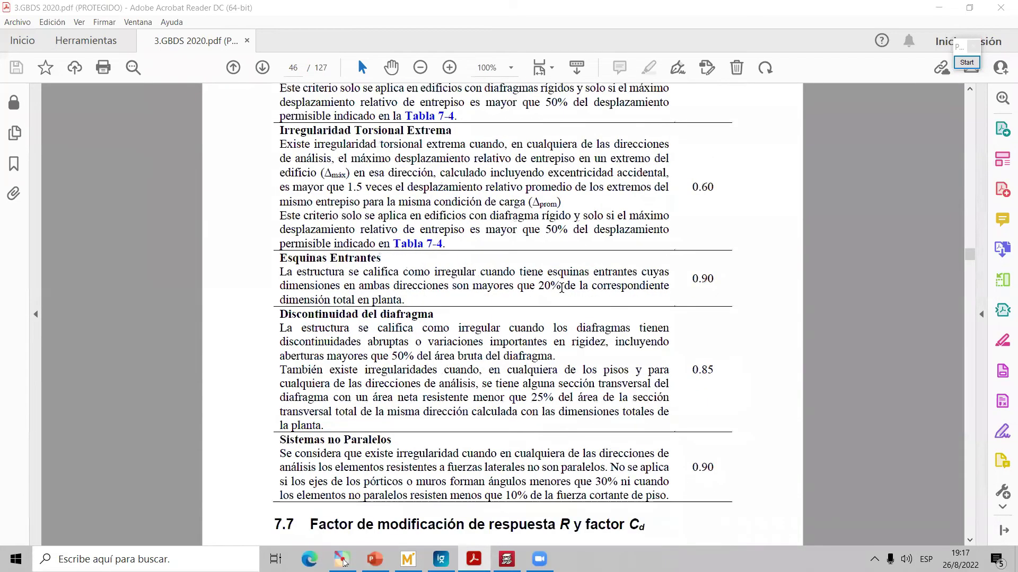
scroll(562, 288, up, 13)
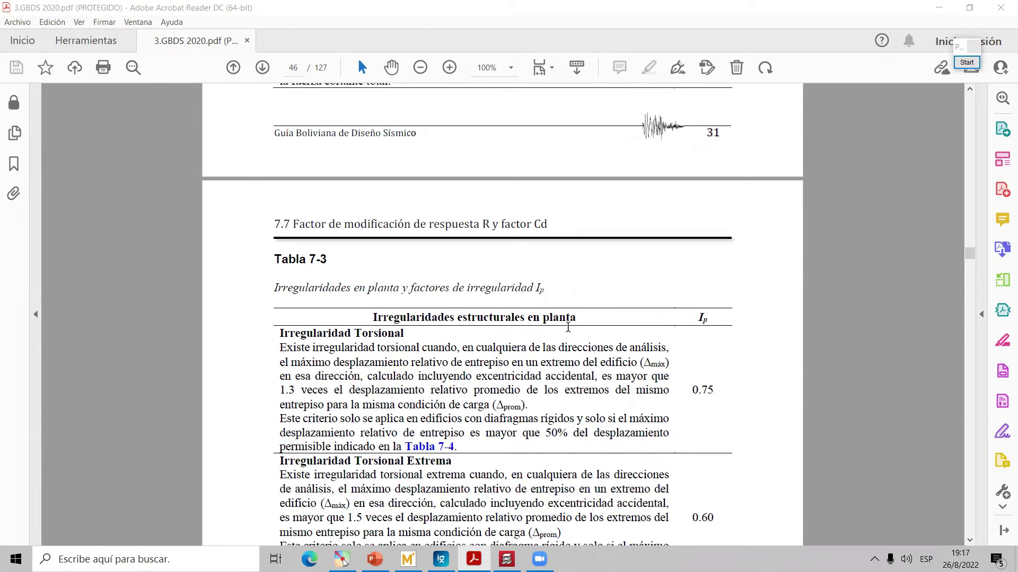
scroll(623, 295, down, 3)
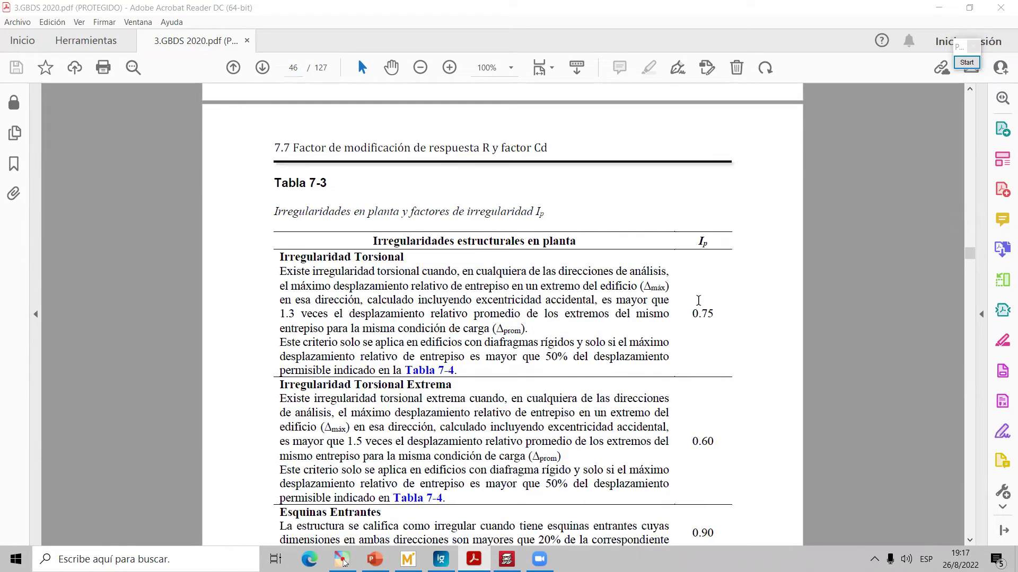
- Go back to section 7.6, Factores de irregularidad, to read the rules for choosing Ia and Ip
scroll(669, 324, up, 1)
scroll(728, 381, up, 6)
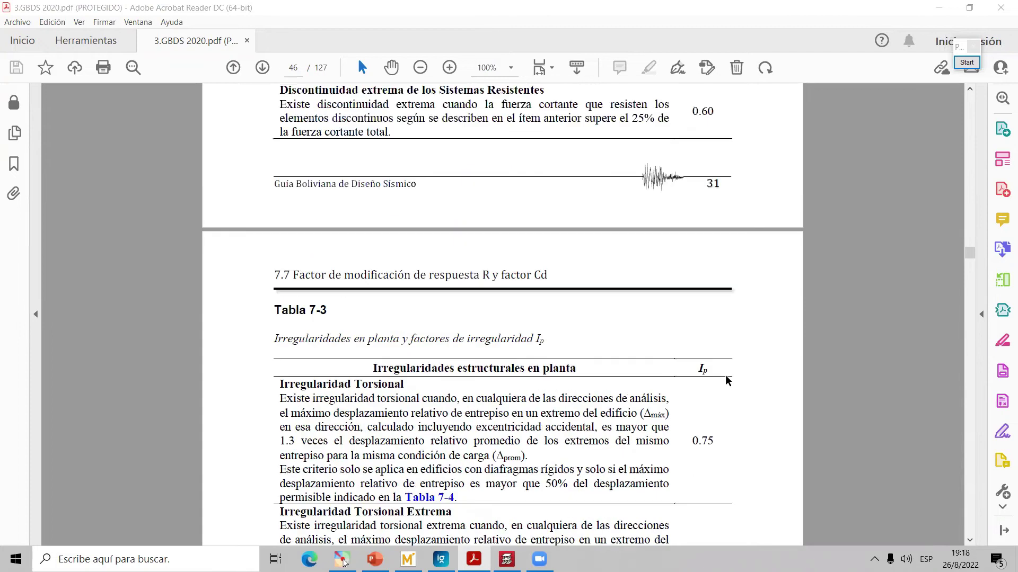
scroll(727, 381, up, 15)
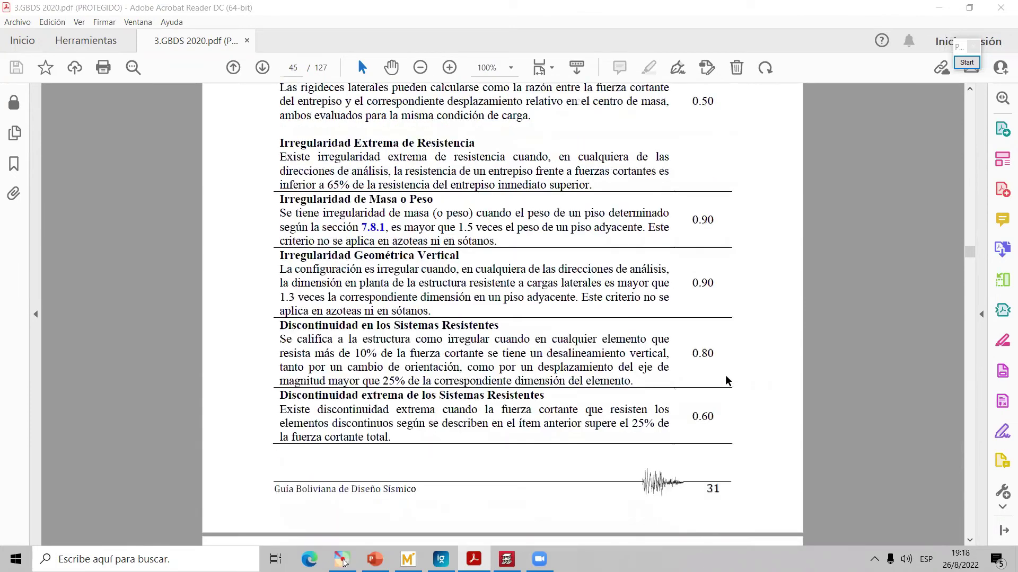
scroll(728, 381, up, 20)
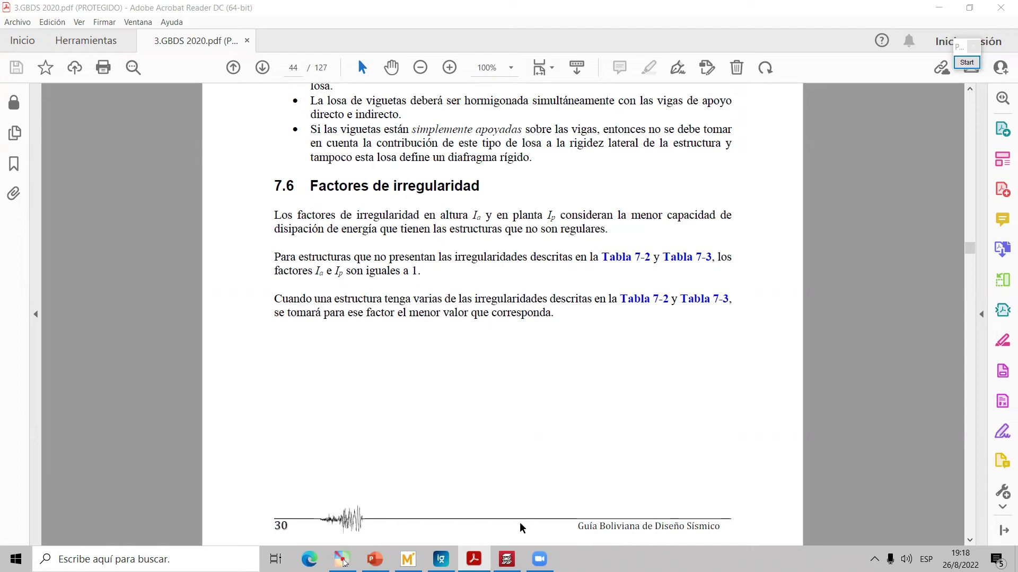
- Switch to CYPECAD and select the Ia irregularity factor in the Sistema estructural settings
mouse_move(507, 559)
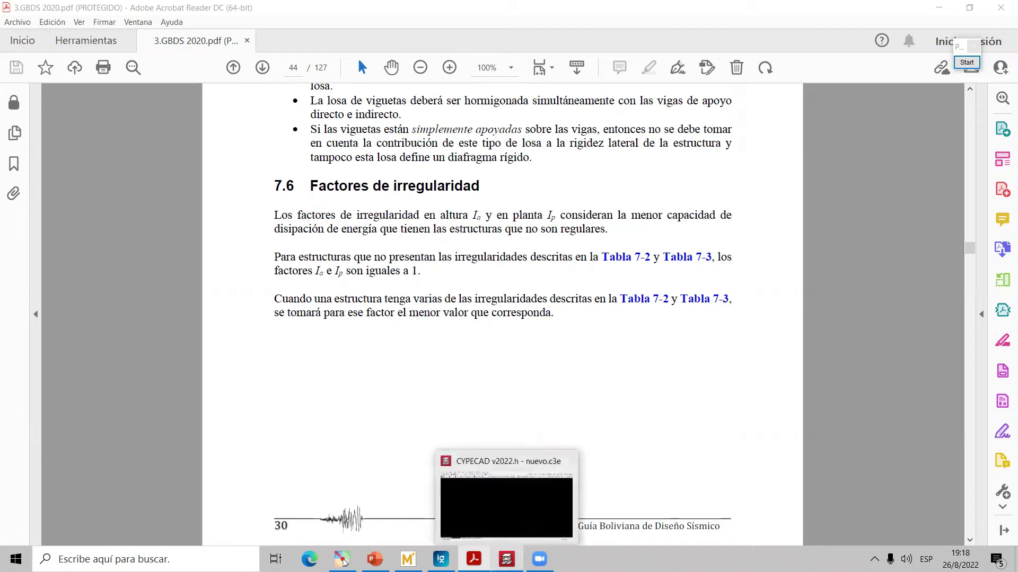
click(522, 505)
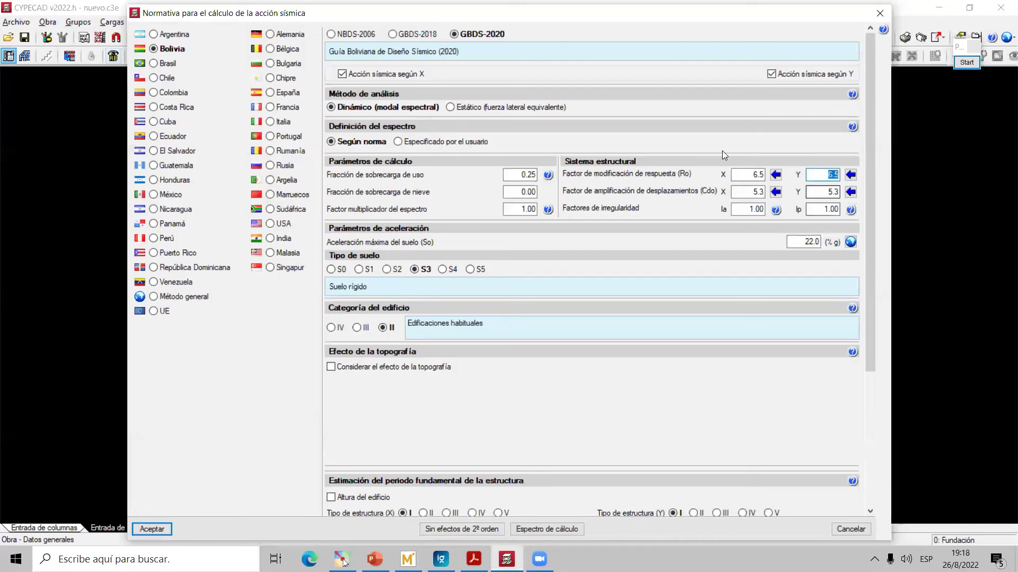
click(750, 208)
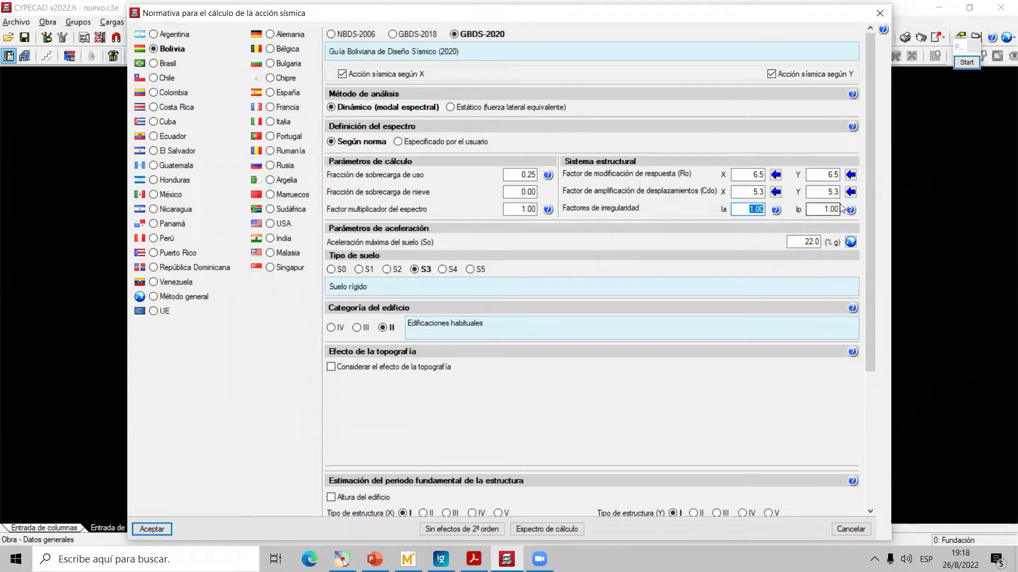
- Enable Altura del edificio for the estimation of the structure's fundamental period
scroll(403, 248, down, 1)
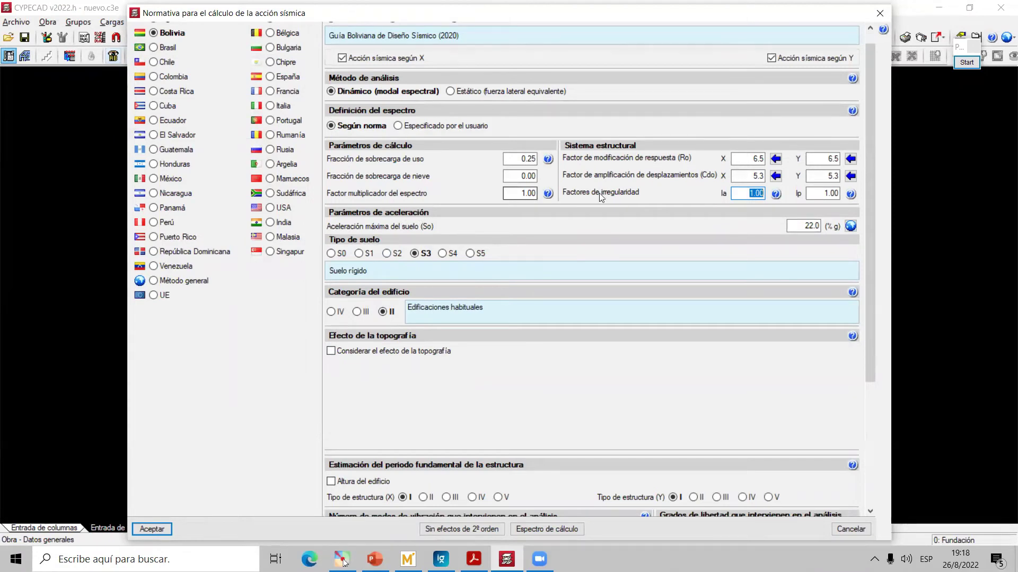
scroll(474, 305, down, 2)
scroll(474, 305, down, 9)
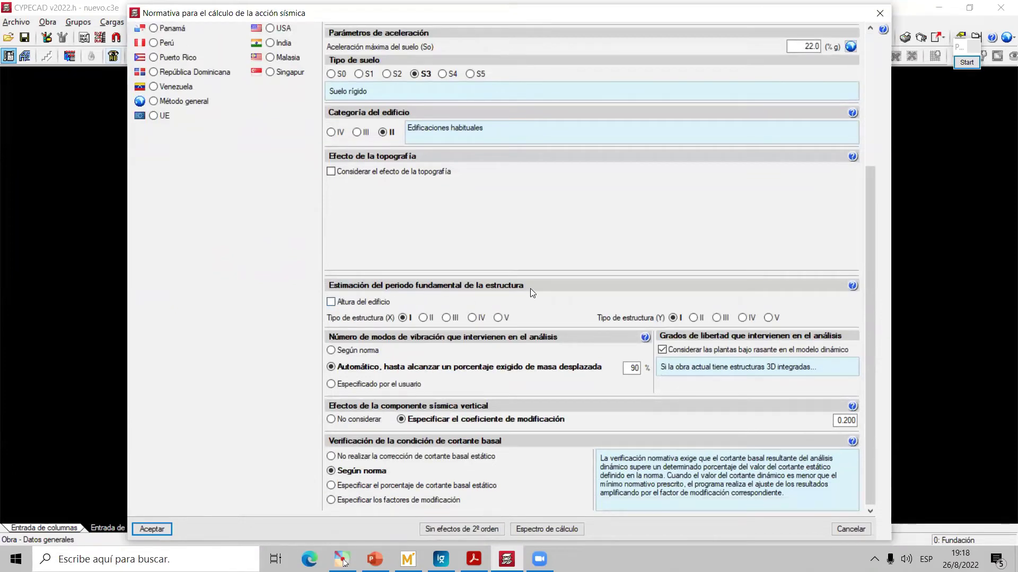
click(331, 302)
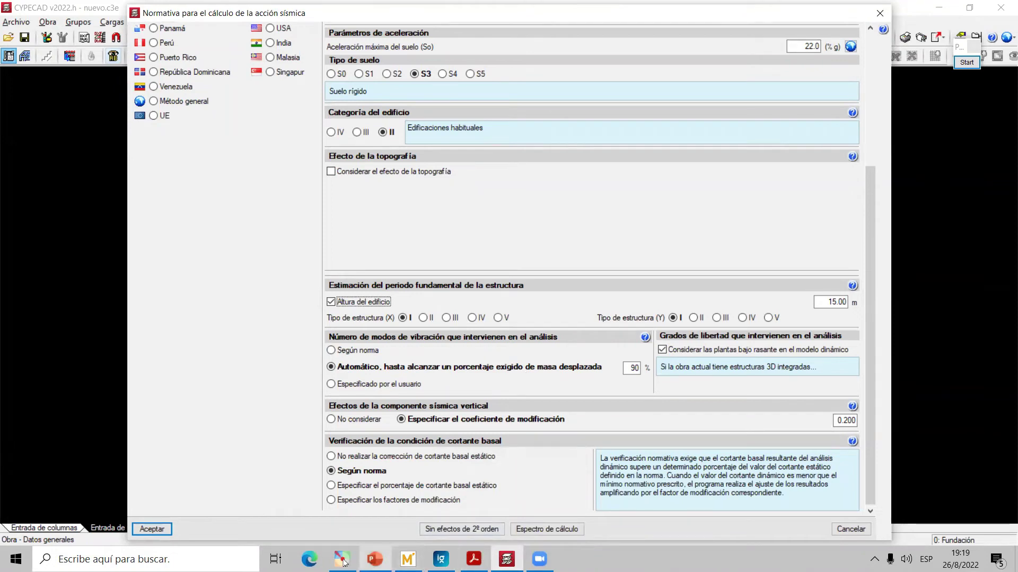
- Check the top floor's elevation on slide 82 in PowerPoint and set Altura del edificio to 23.96 m in CYPECAD
click(375, 560)
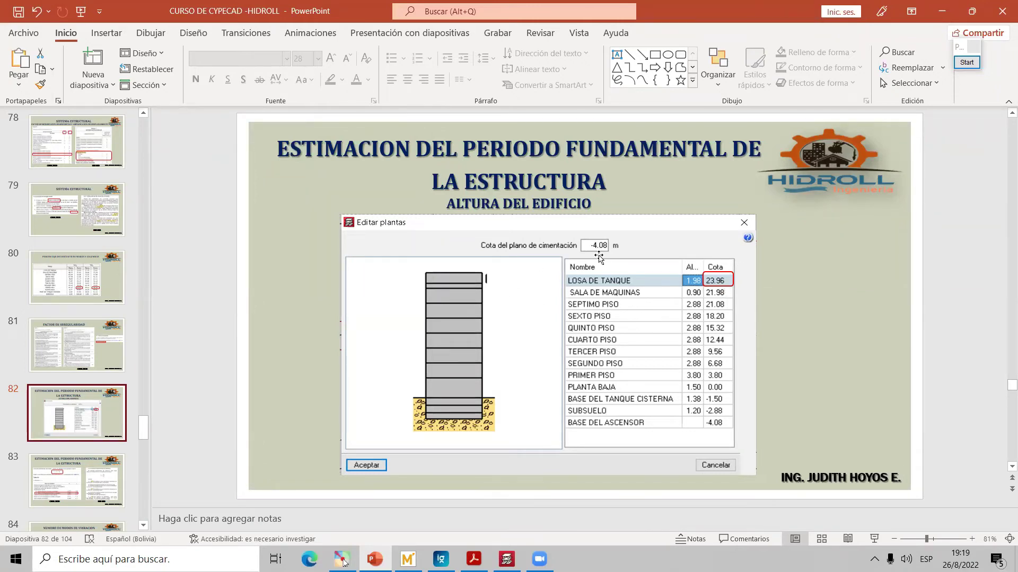
click(343, 561)
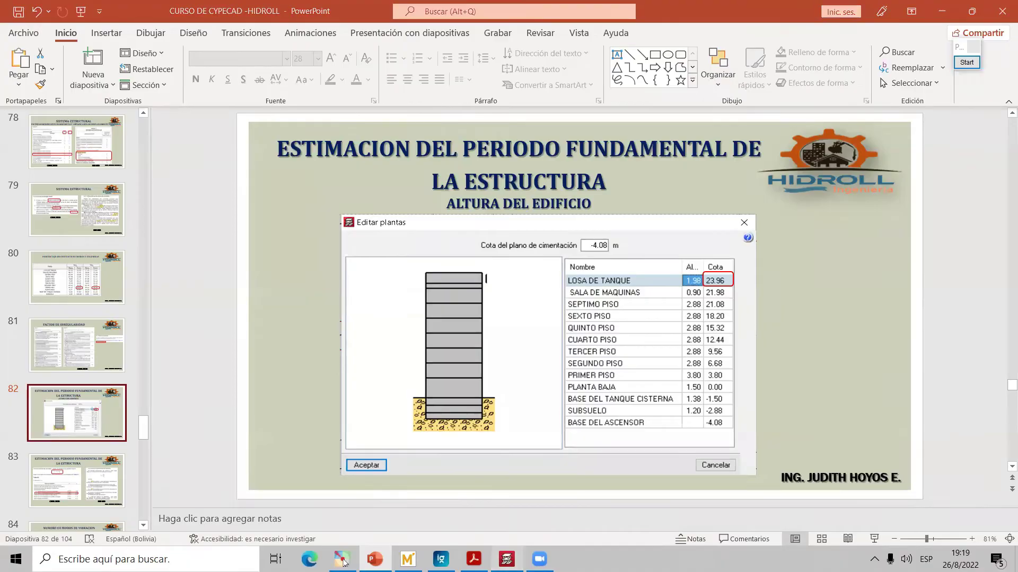
drag(815, 307, 853, 300)
text(23.5)
key(Tab)
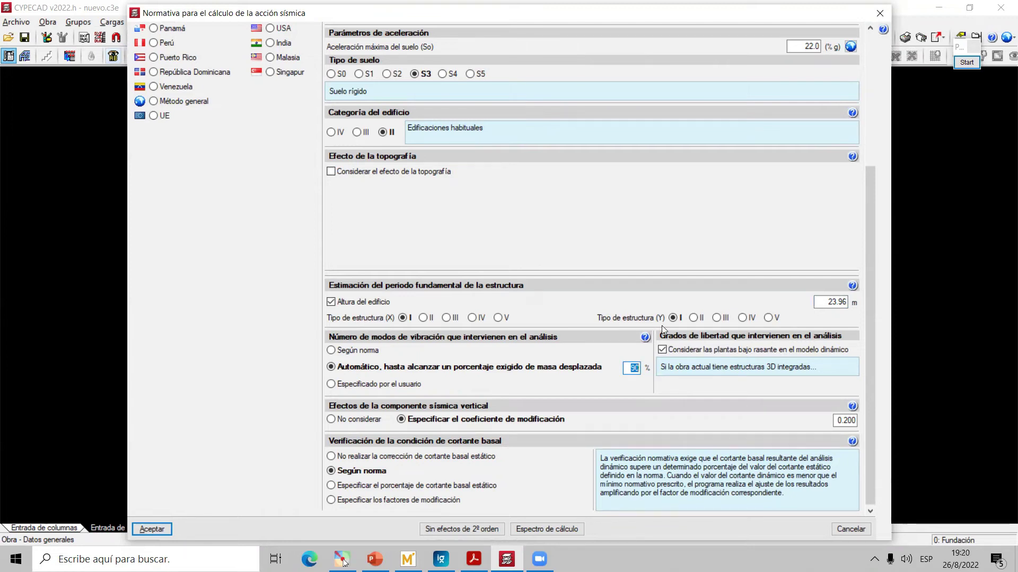
- Consult the help on structure types and Ta formulas, temporarily mask types II to IV with a filled red rectangle, and close the help
click(853, 286)
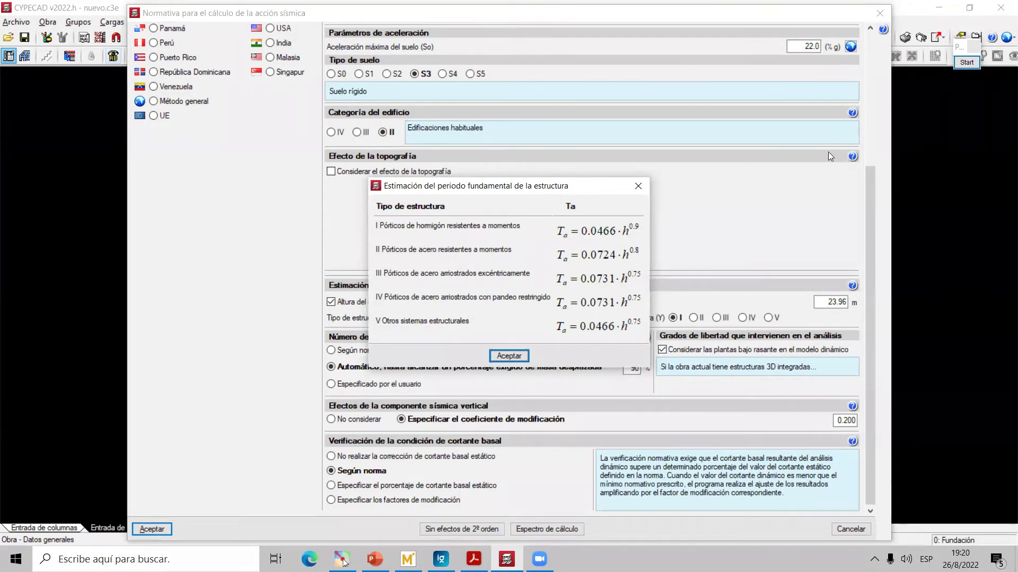
click(966, 62)
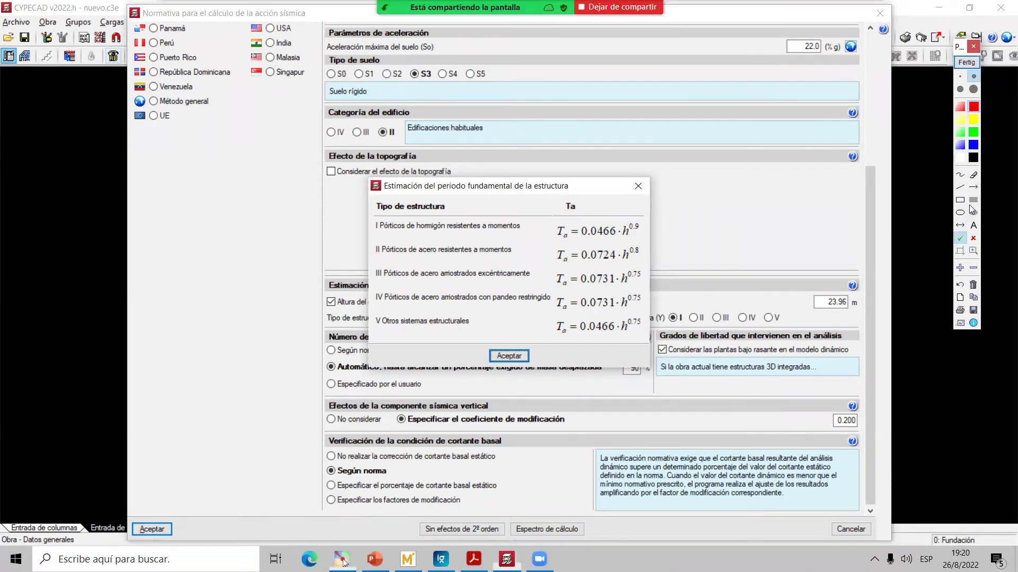
click(974, 200)
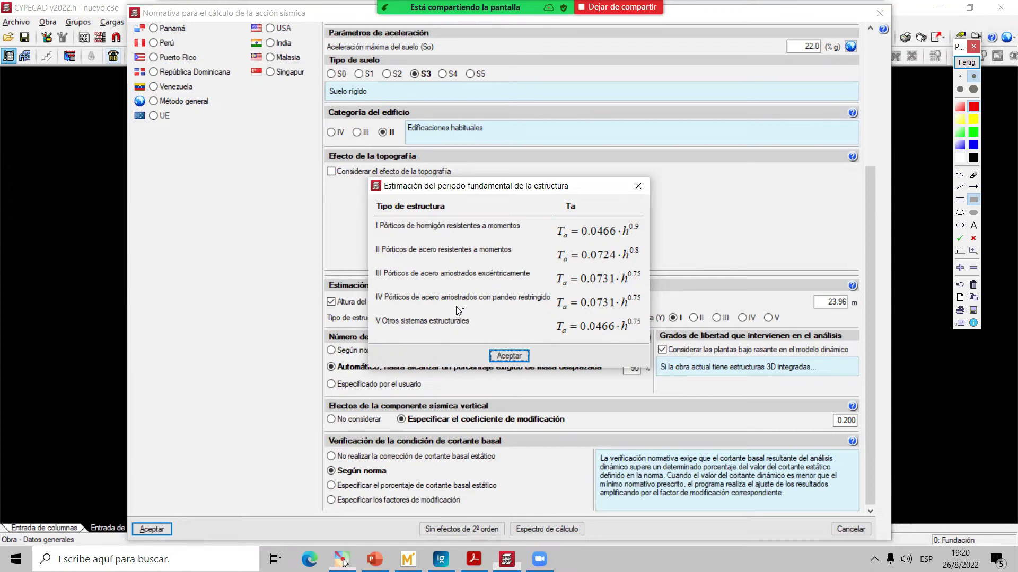
mouse_move(374, 241)
mouse_down()
mouse_move(458, 306)
mouse_move(647, 309)
mouse_up()
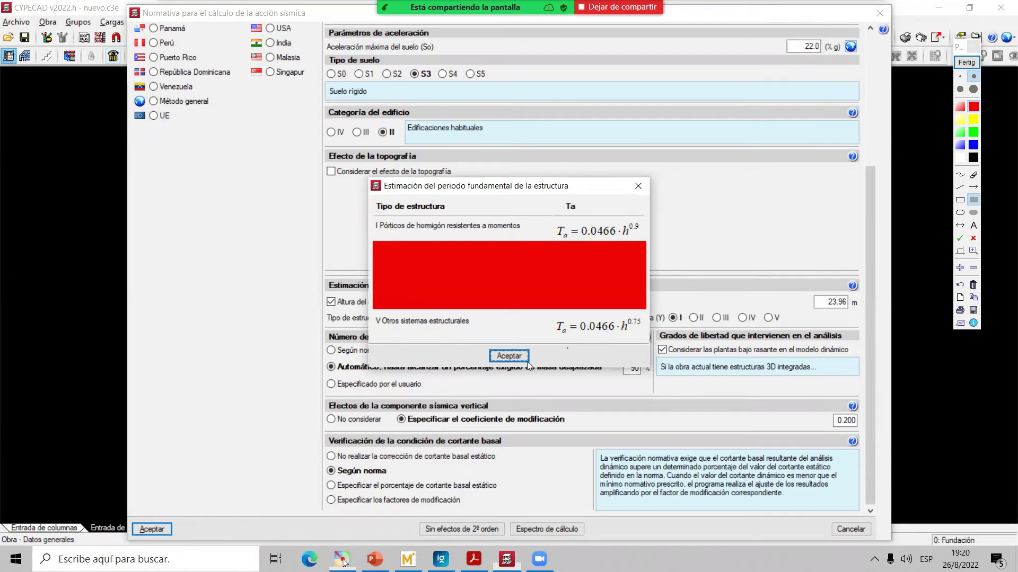
click(958, 62)
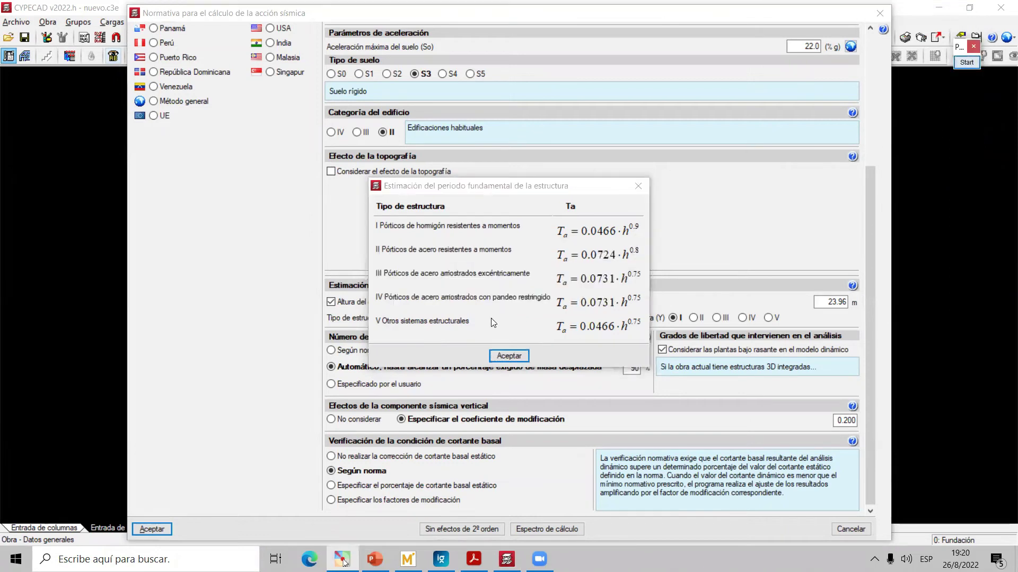
click(511, 356)
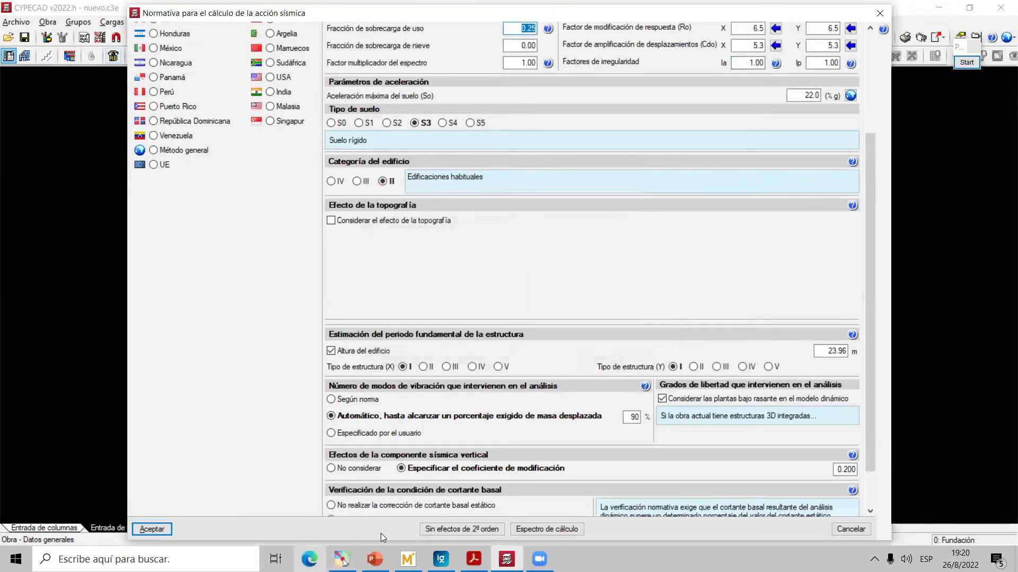
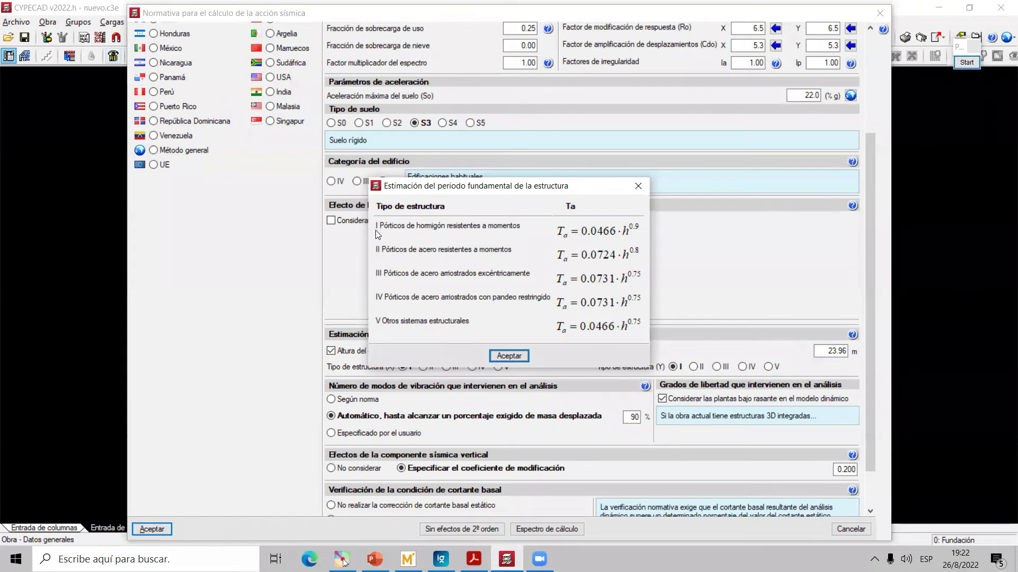
- Close the period estimation help, try structure types II to V for the X direction, and return to type I
click(638, 186)
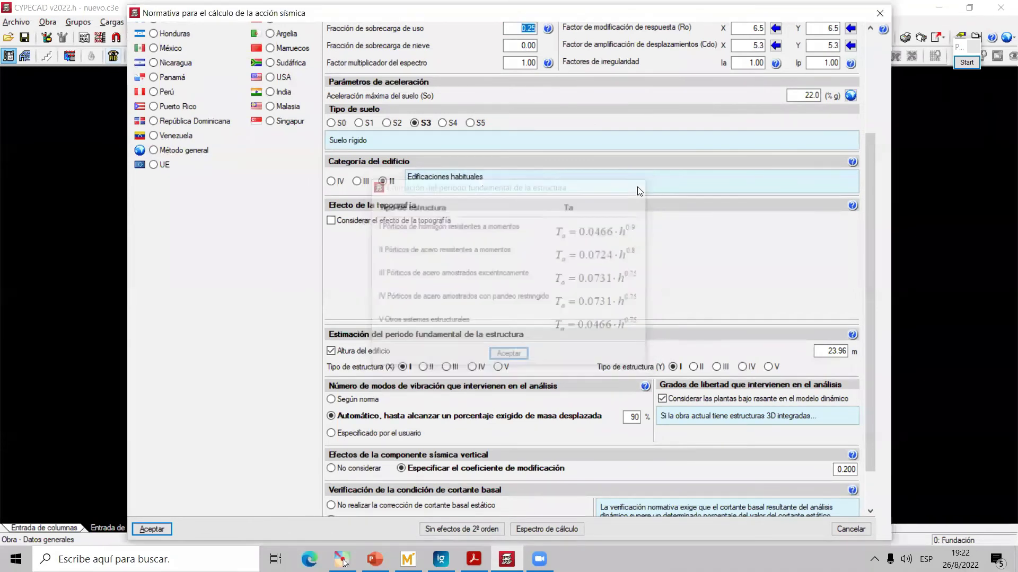
click(422, 366)
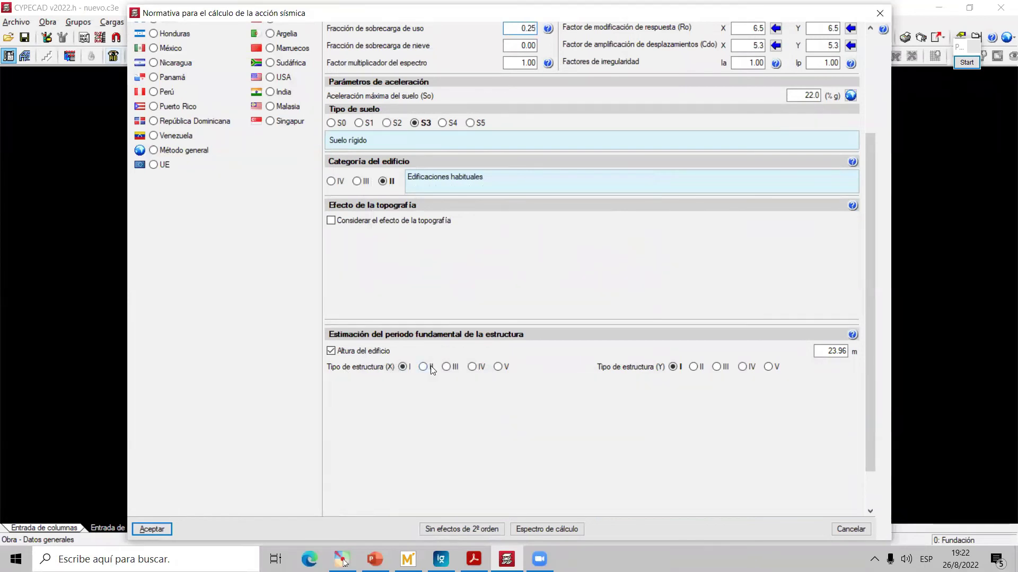
click(447, 366)
click(472, 367)
click(498, 366)
click(405, 366)
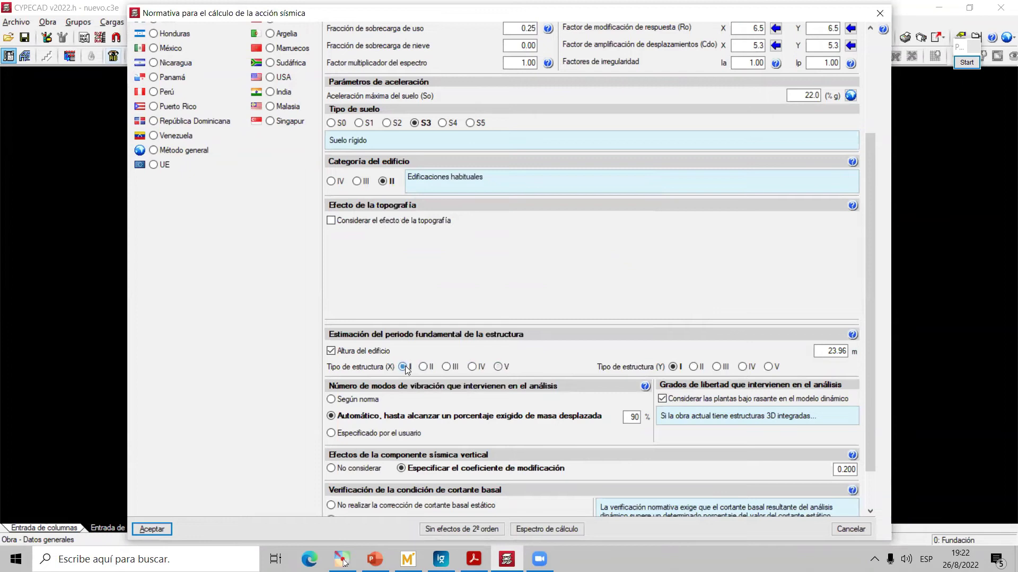
click(694, 367)
- Compare Según norma with Automático for the number of vibration modes, and review slide 84 full screen in PowerPoint before returning to CYPECAD
click(331, 400)
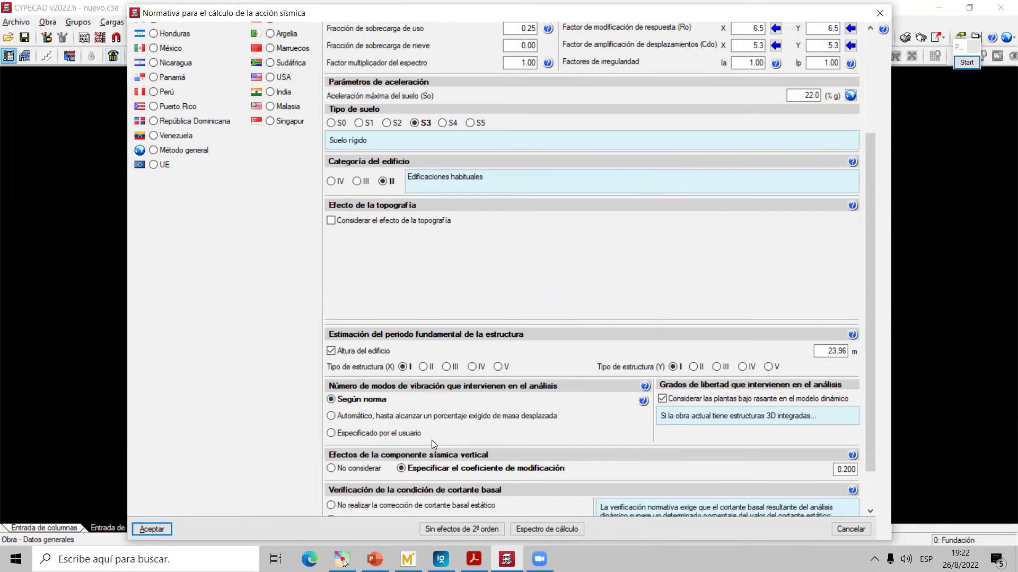
click(330, 416)
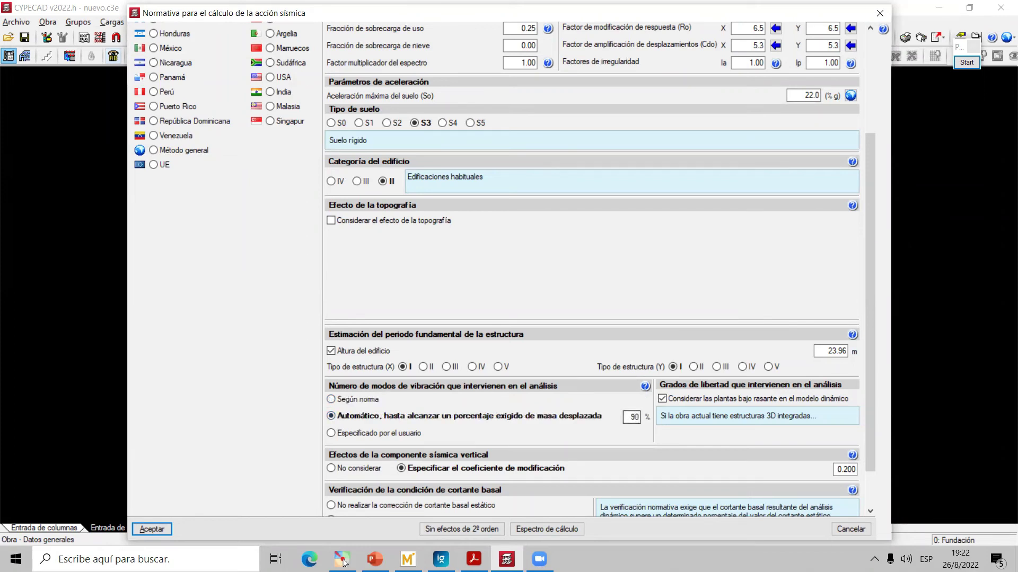
click(375, 559)
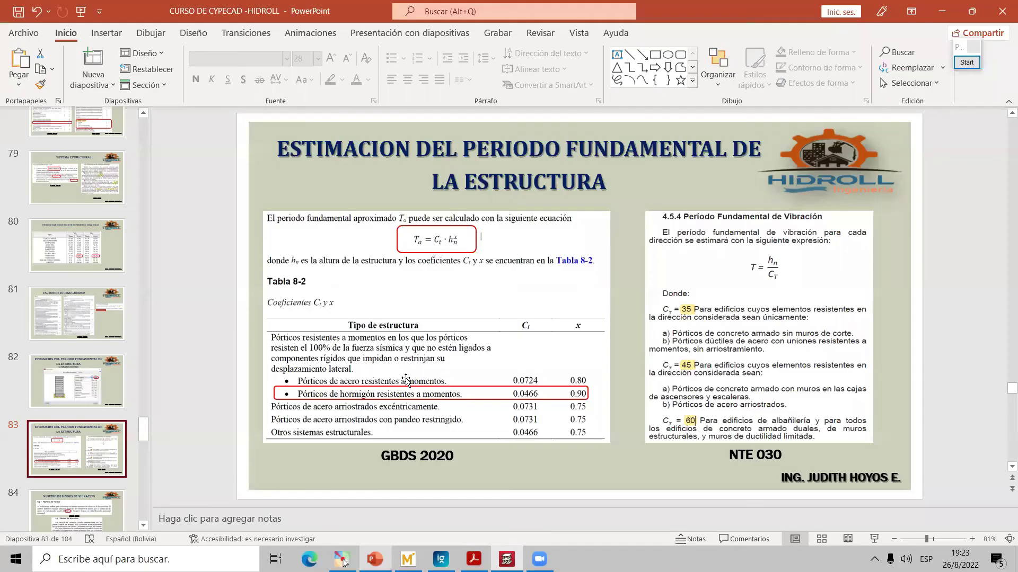
click(88, 498)
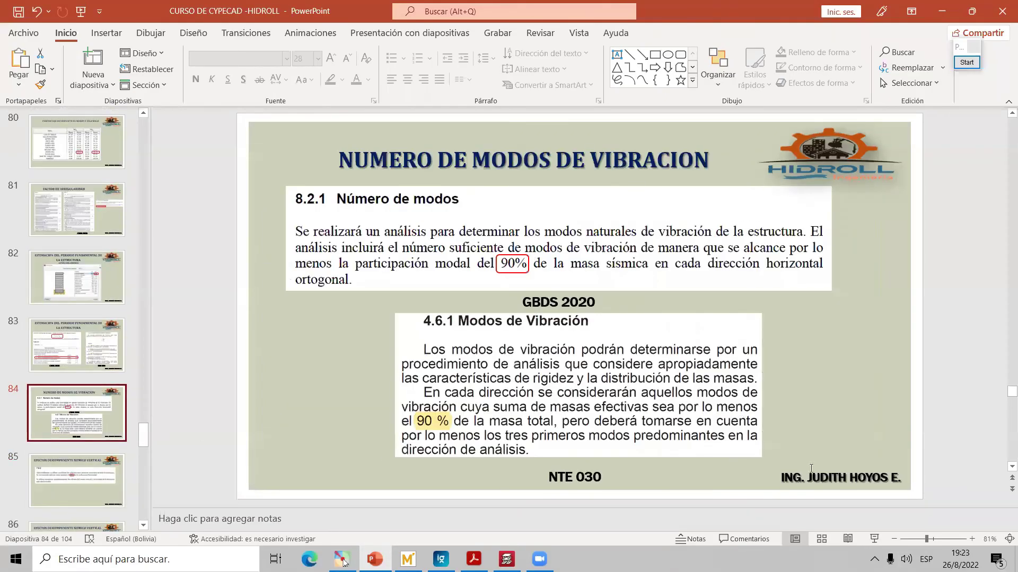
click(874, 539)
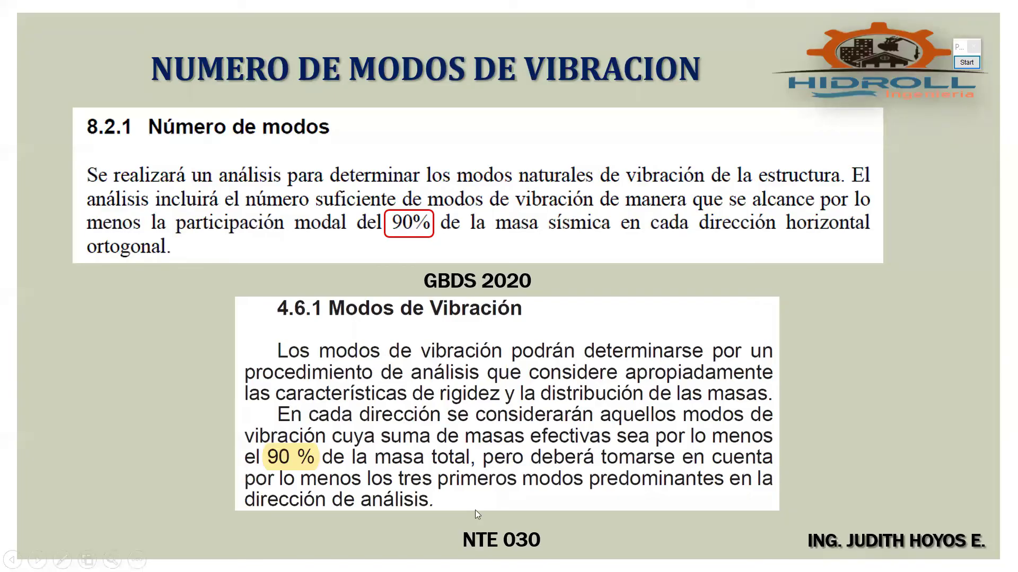
key(Escape)
click(506, 560)
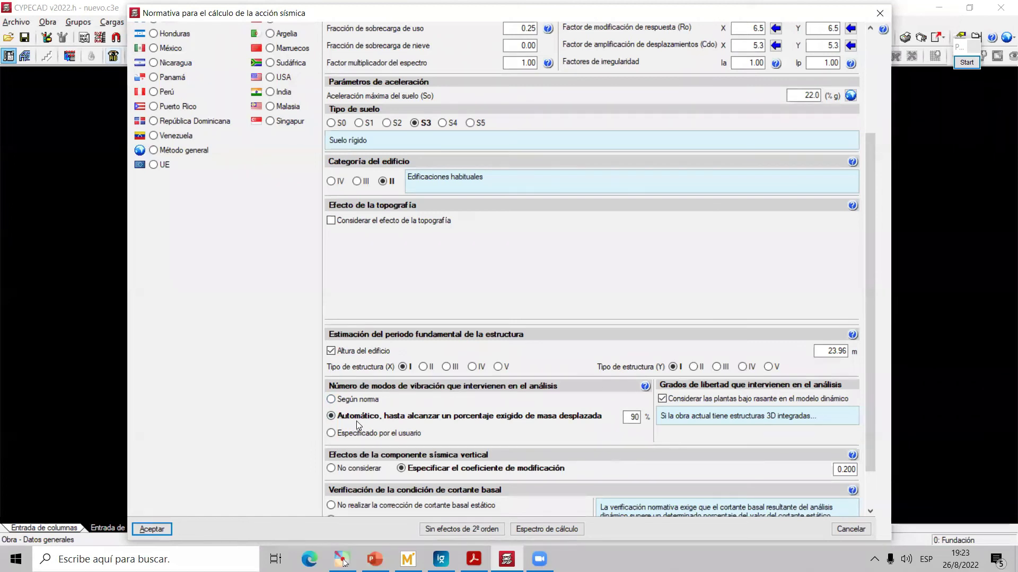
- Try Especificado por el usuario with 6 vibration modes, and restore the Automático option
click(331, 433)
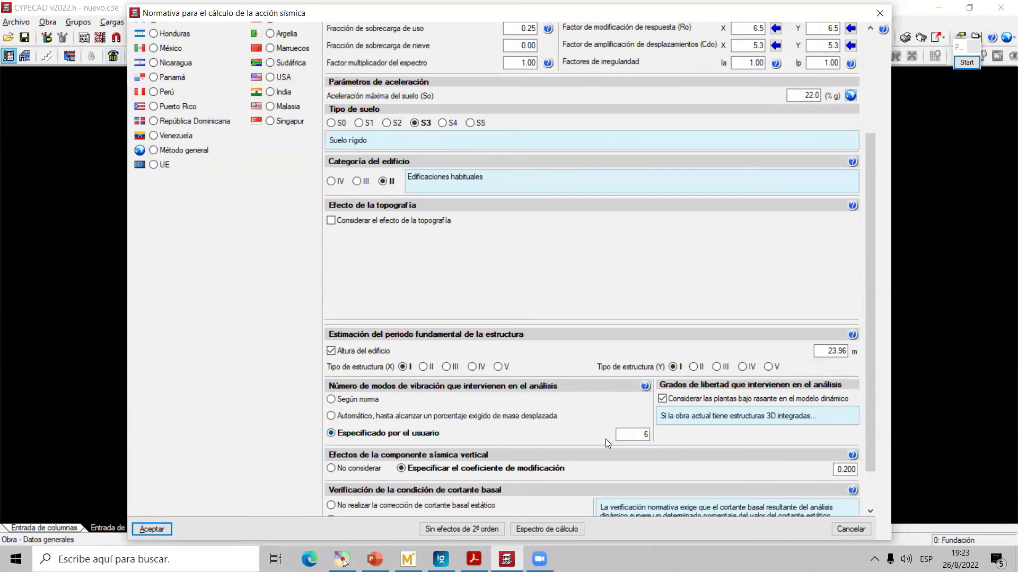
click(646, 433)
key(BackSpace)
text(6)
click(332, 417)
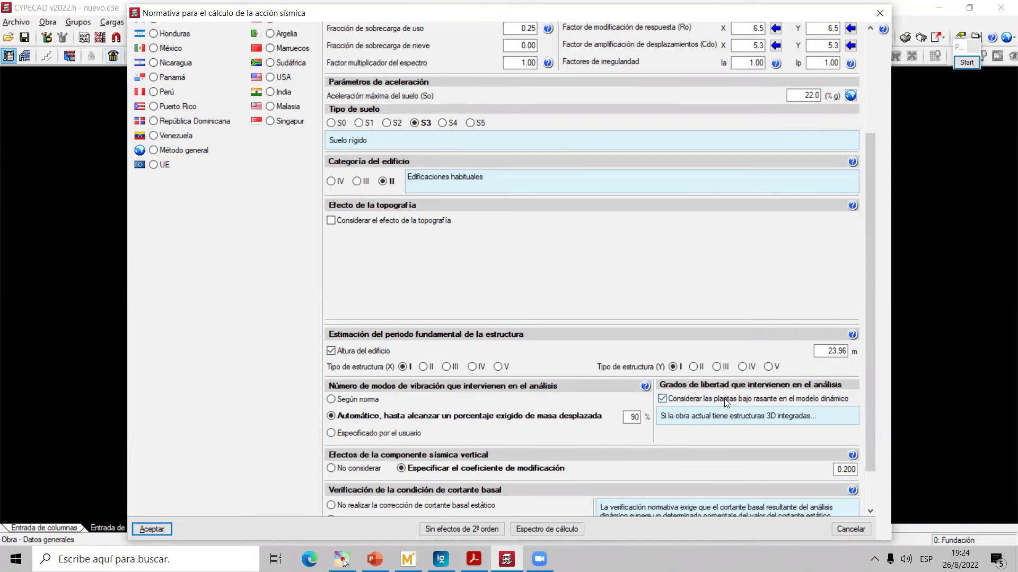
- Beside the below-grade floors option, sketch a filled red rectangle as the building, crossed by a filled green ground-level band
scroll(726, 403, down, 1)
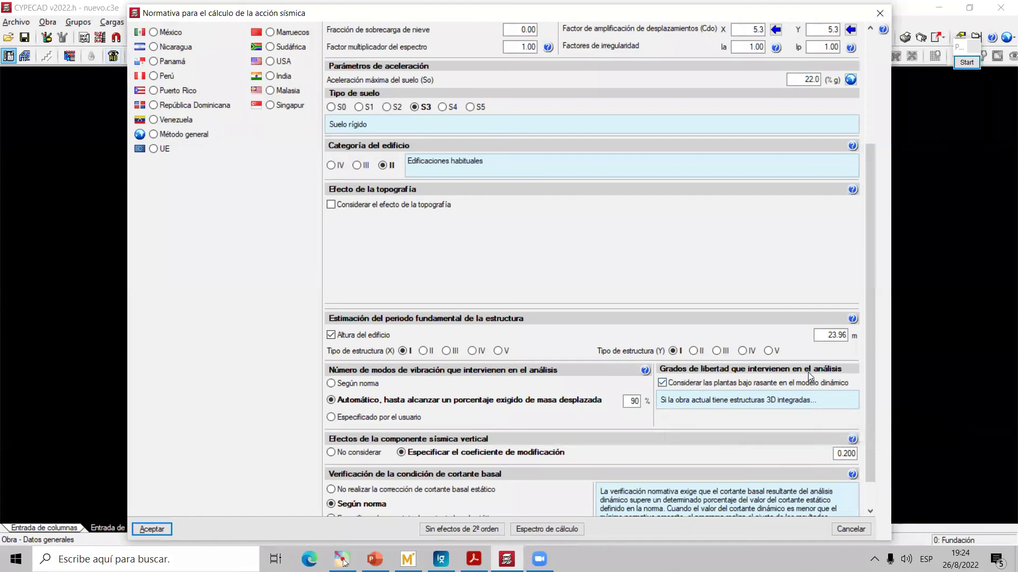
click(705, 387)
click(847, 385)
click(966, 62)
click(973, 200)
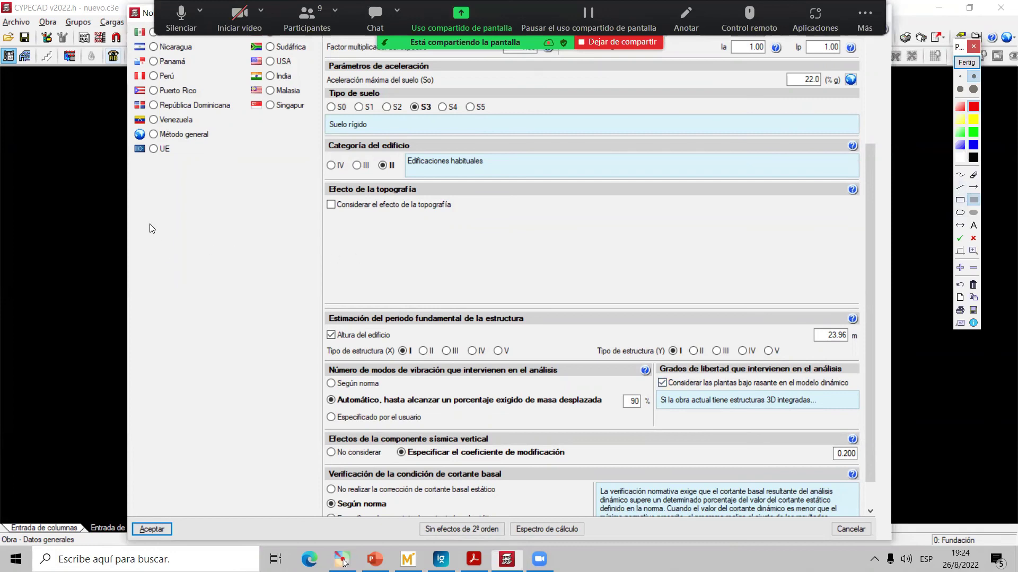
mouse_move(139, 184)
mouse_down()
mouse_move(244, 418)
mouse_move(255, 466)
mouse_move(248, 489)
mouse_move(241, 470)
mouse_up()
mouse_move(91, 392)
mouse_down()
mouse_move(312, 398)
mouse_move(321, 408)
mouse_up()
- Mark the above-ground height with a green double arrow and the full height with a blue one, and end the screen annotation
click(960, 226)
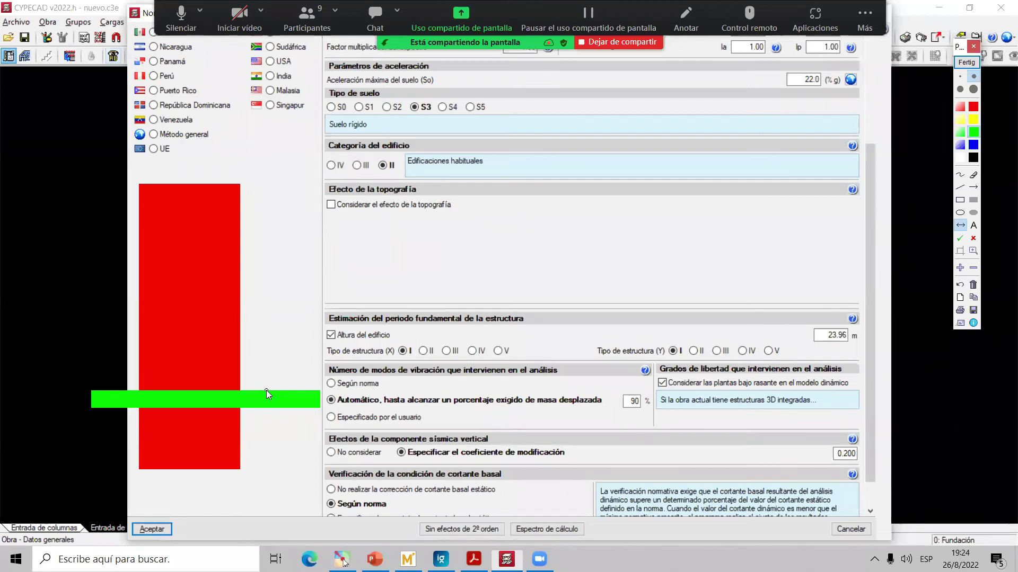
drag(266, 390, 261, 186)
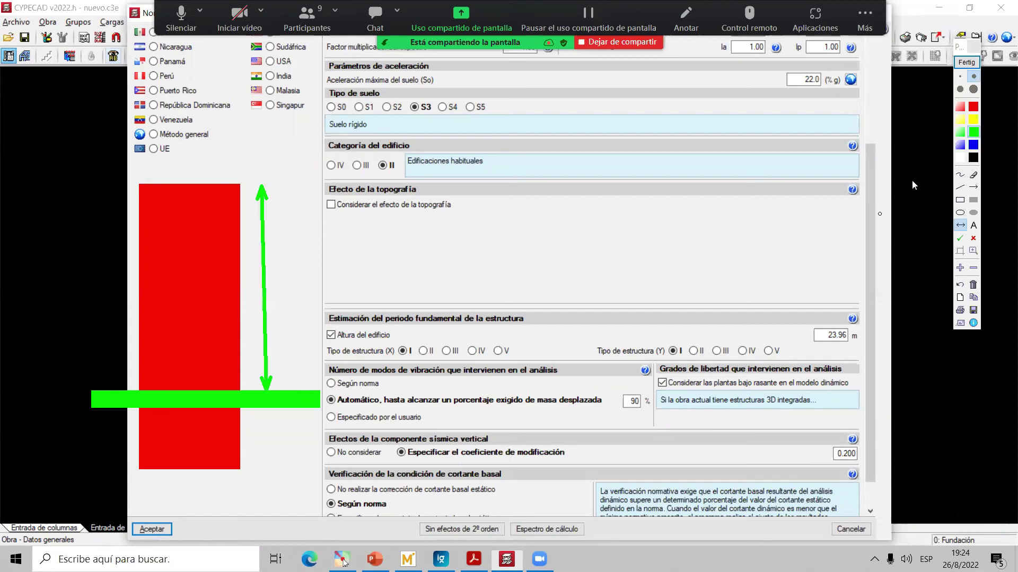
click(973, 145)
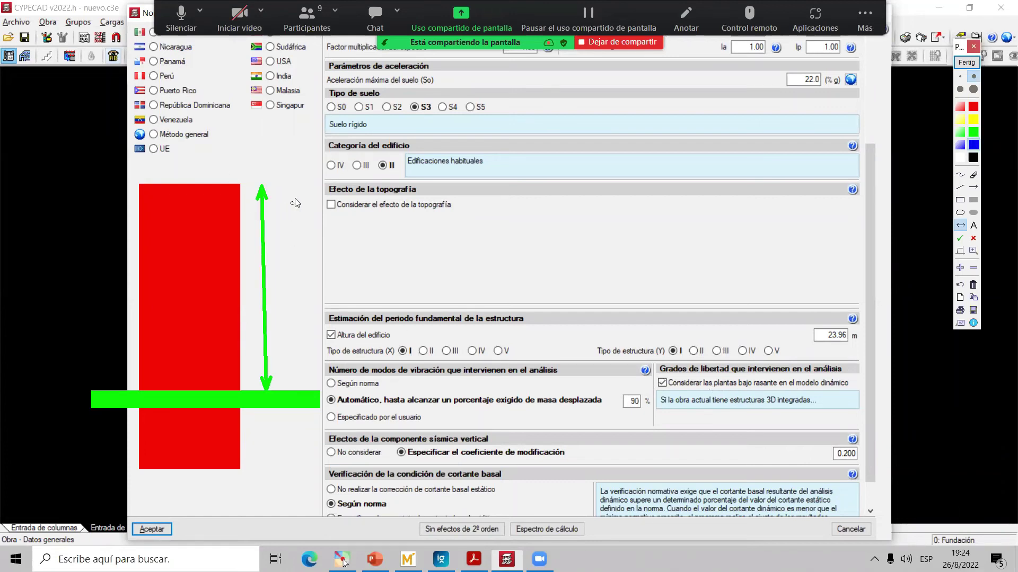
drag(293, 185, 296, 472)
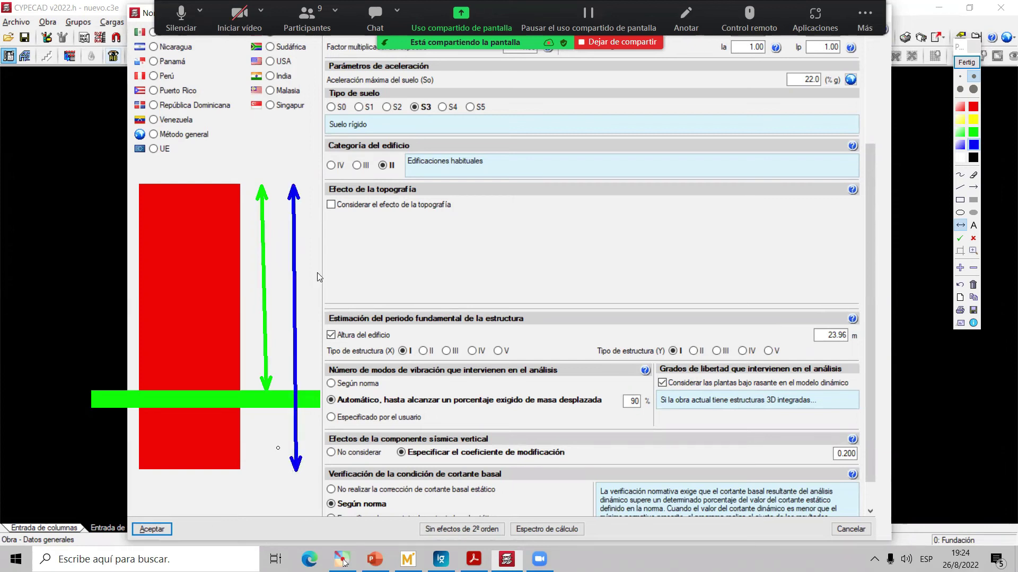
click(966, 62)
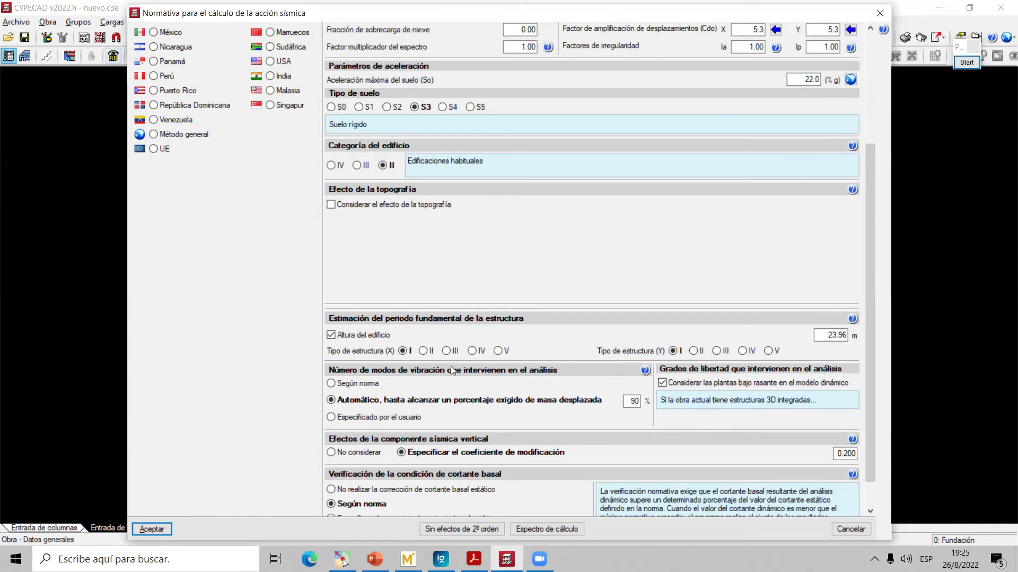
- Switch the vertical seismic component to No considerar, view the modification coefficient's description, and consult slide 85 in PowerPoint before returning to CYPECAD
scroll(444, 385, down, 1)
scroll(434, 409, down, 1)
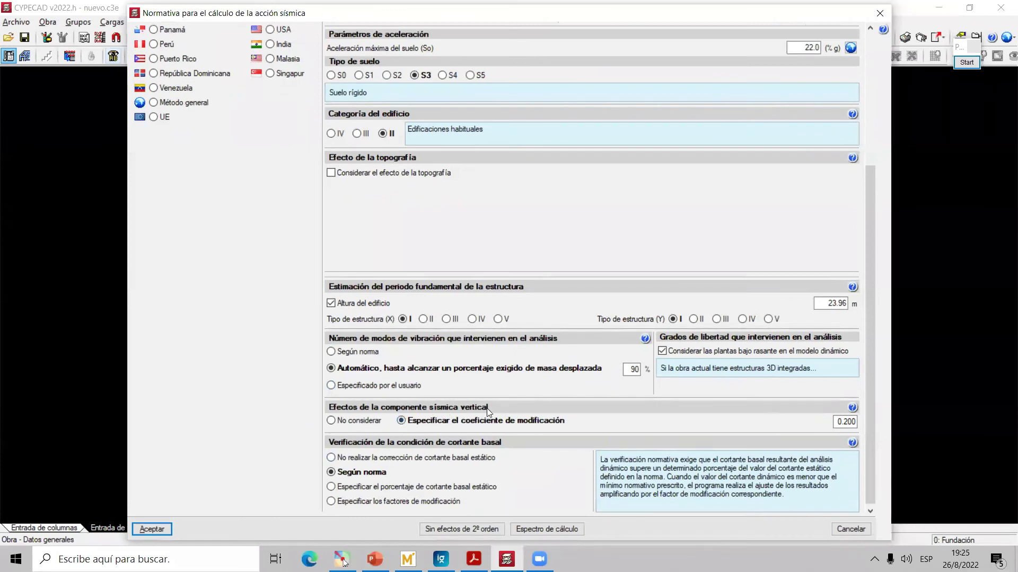
click(331, 421)
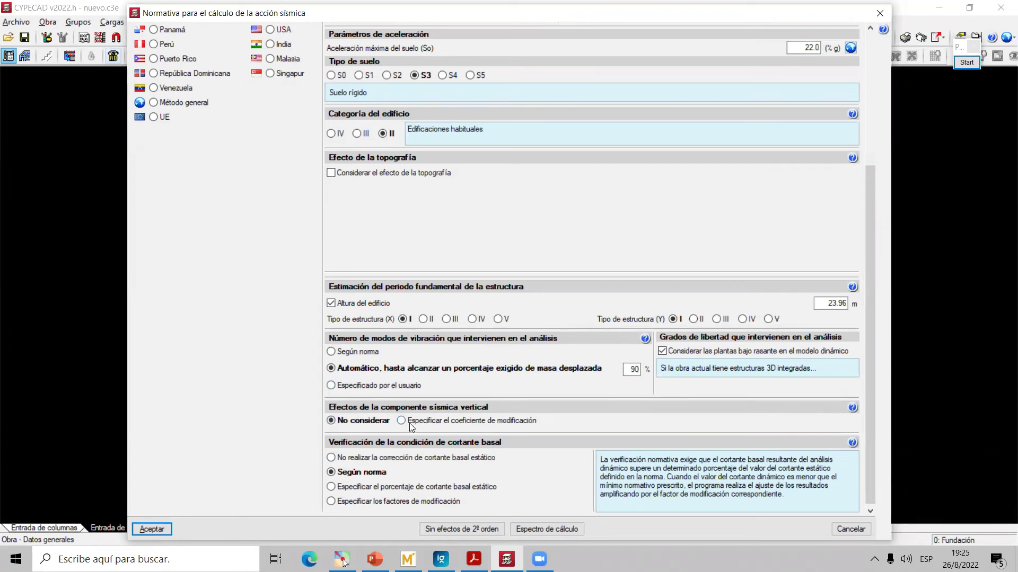
mouse_move(412, 427)
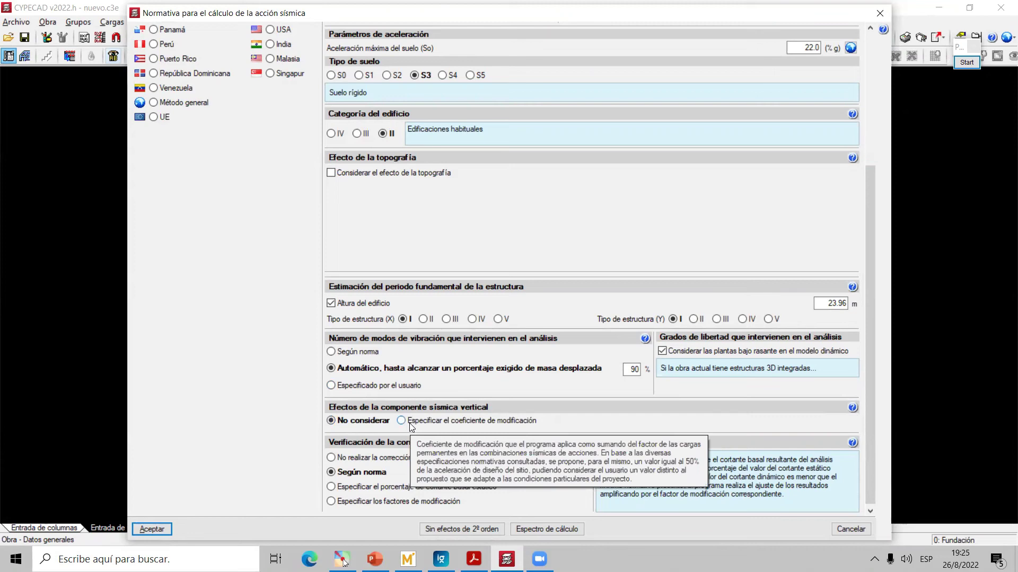
key(alt+Tab)
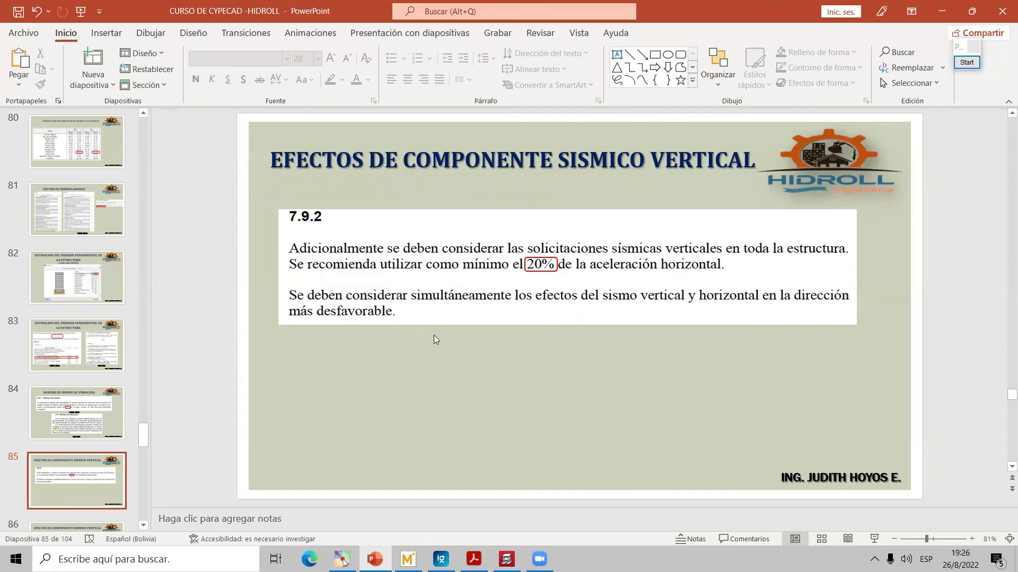
click(342, 559)
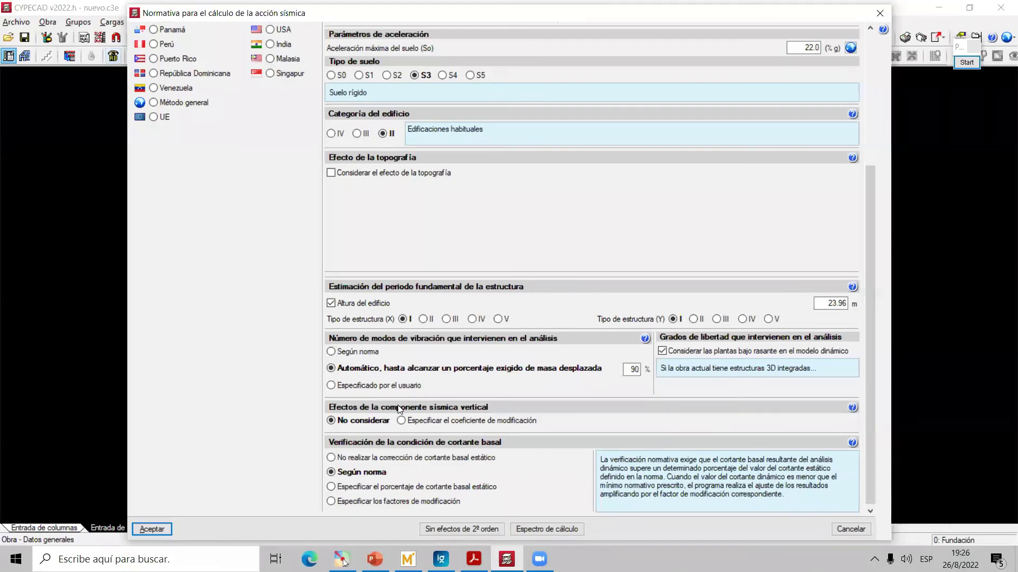
- Enable Especificar el coeficiente de modificación for the vertical seismic component and set the coefficient to 0.20
mouse_move(401, 424)
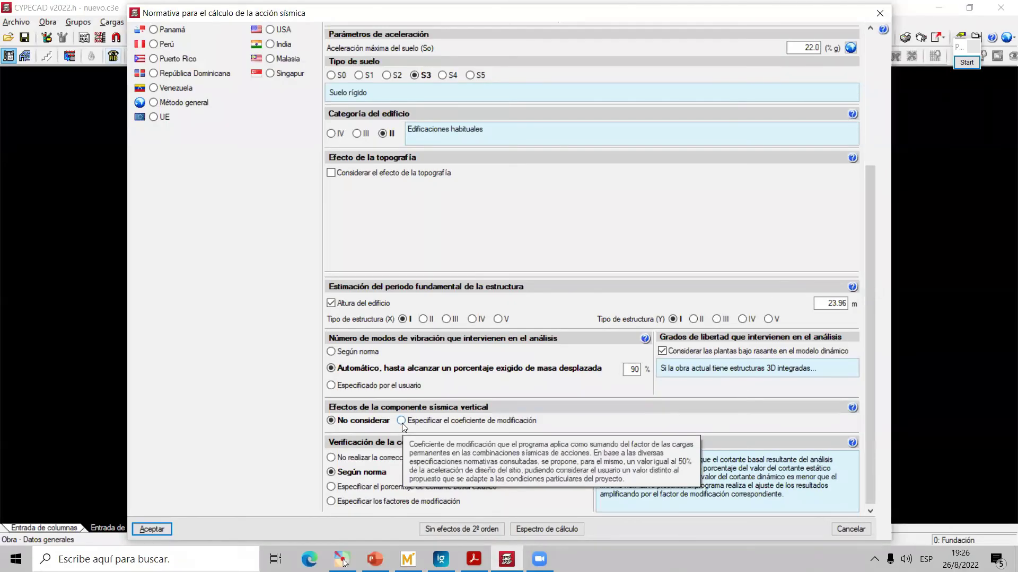
click(402, 421)
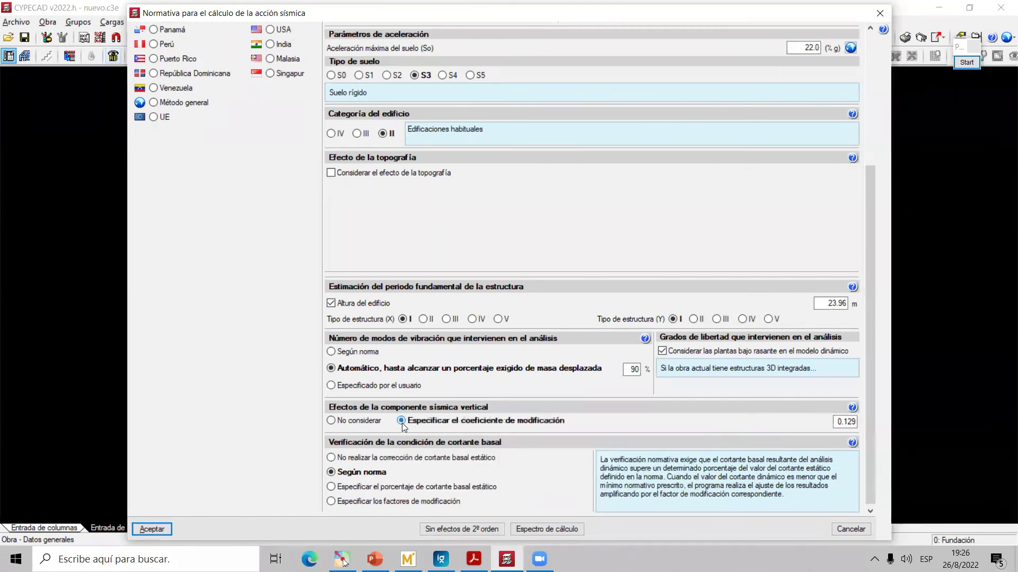
drag(836, 424, 863, 423)
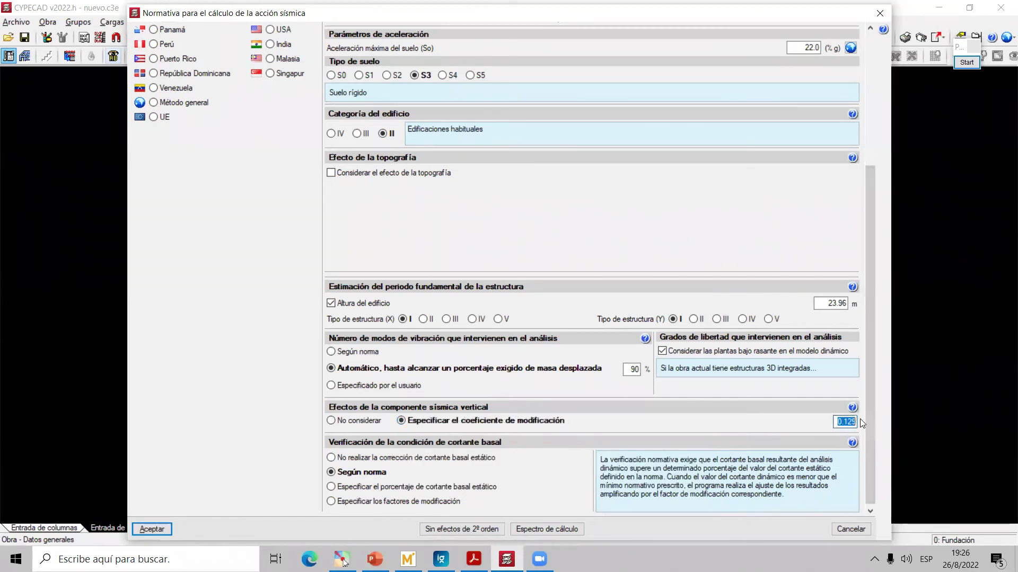
text(0.20)
- Read the help on Efectos de la componente sísmica vertical through to its end and close it
click(851, 407)
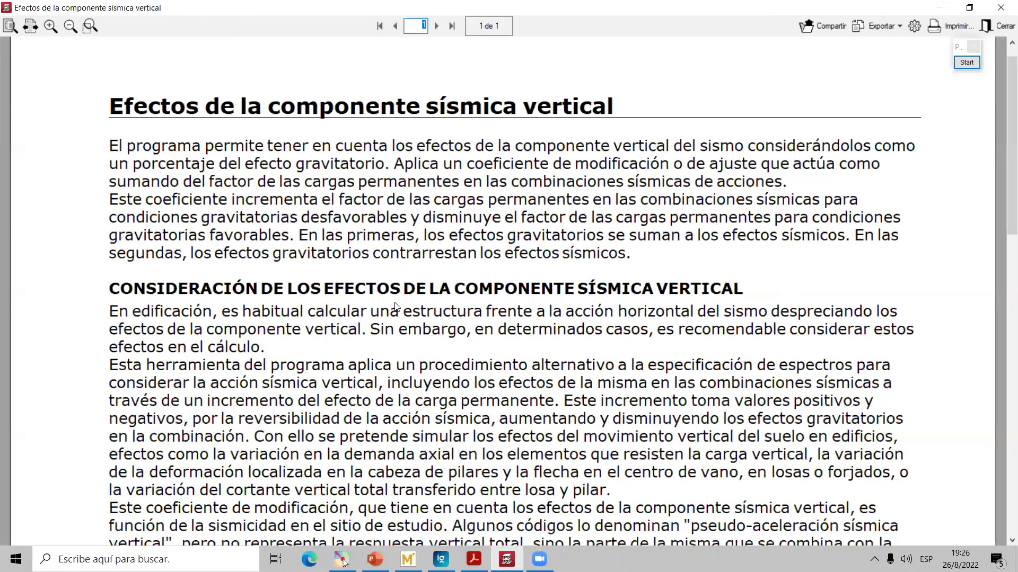
scroll(395, 306, down, 15)
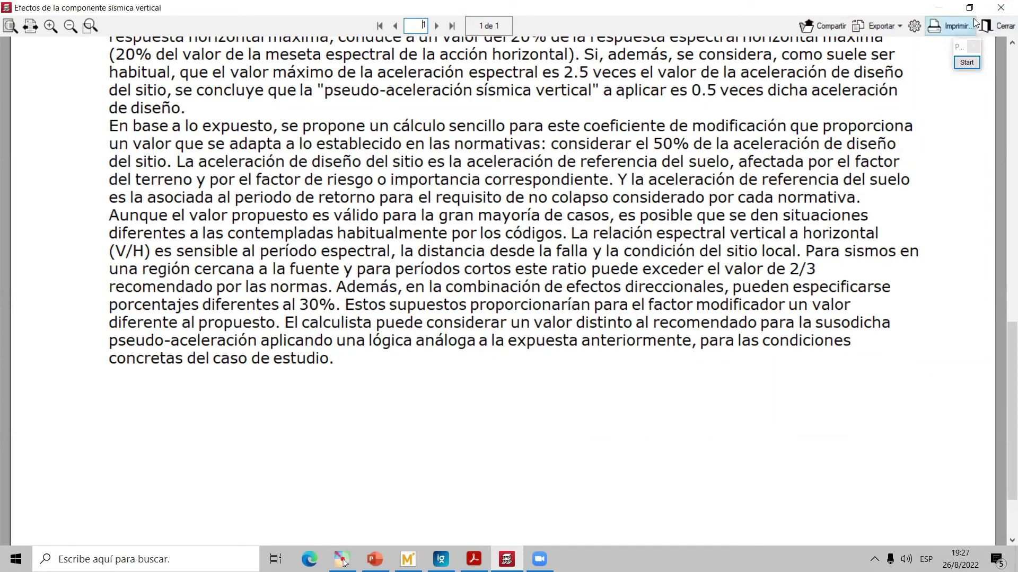
click(999, 8)
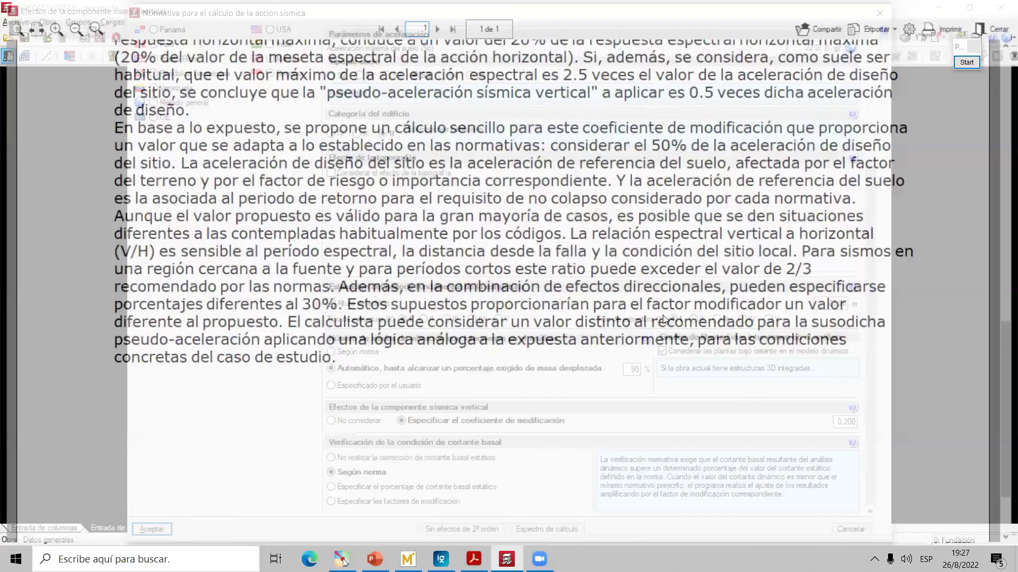